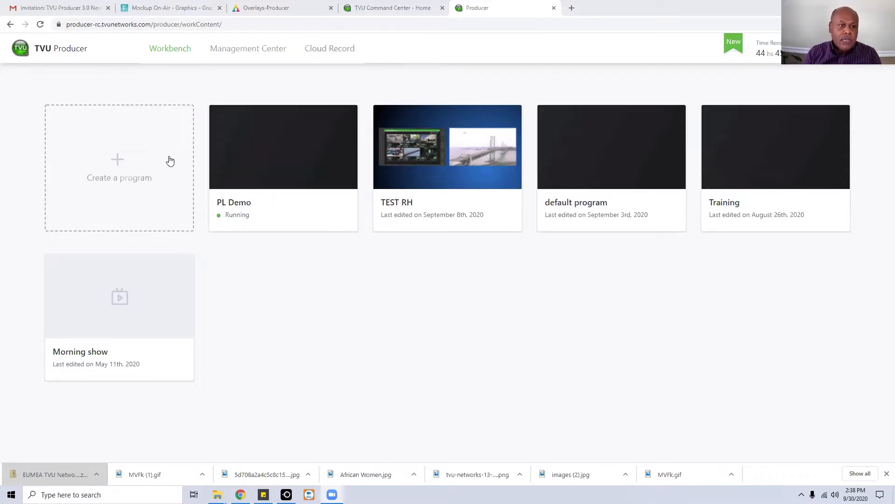
# Create a new program named 'Demo' and continue to its settings.
pyautogui.click(117, 163)
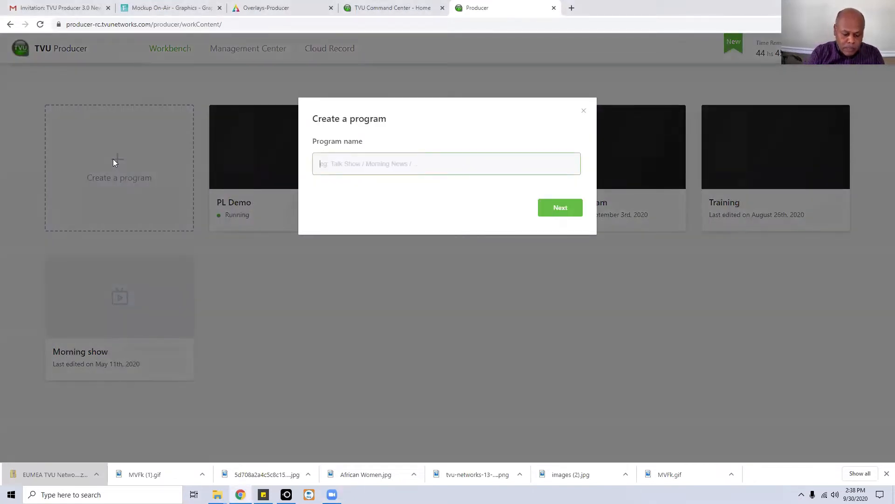
pyautogui.write('De')
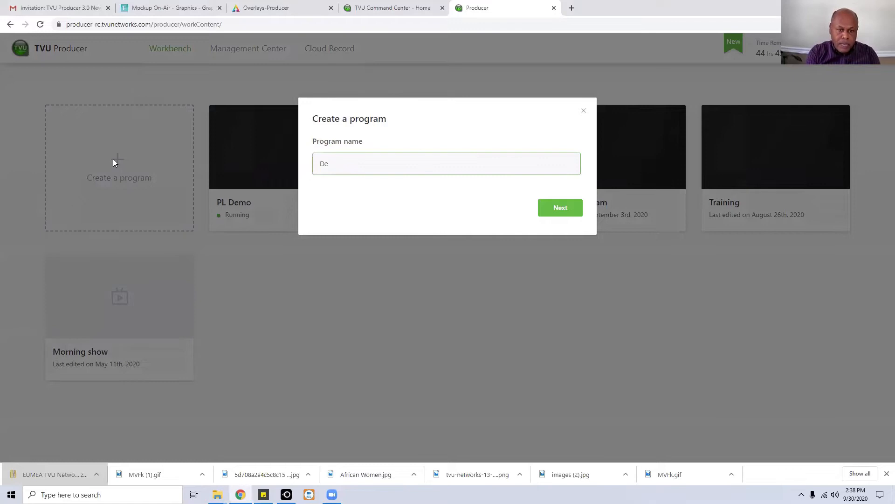
pyautogui.write('mo')
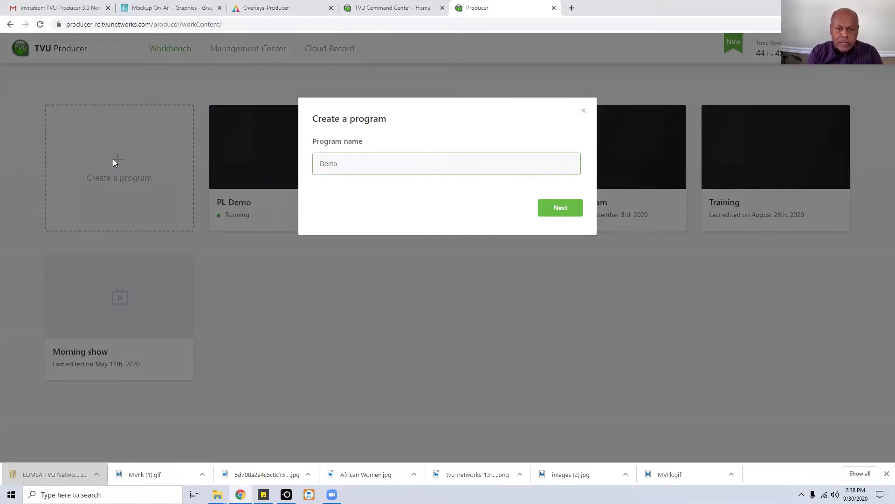
pyautogui.click(558, 210)
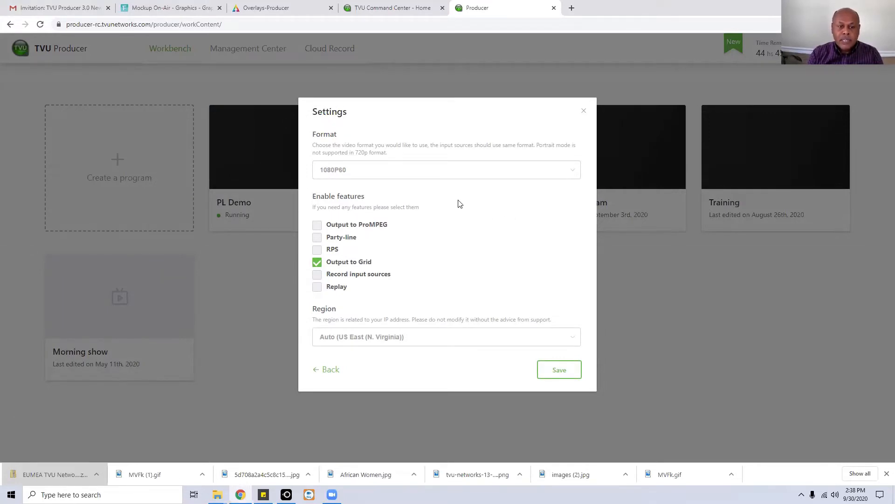
# Keep the format at 1080P60 and enable Party-line plus one additional feature.
pyautogui.click(472, 176)
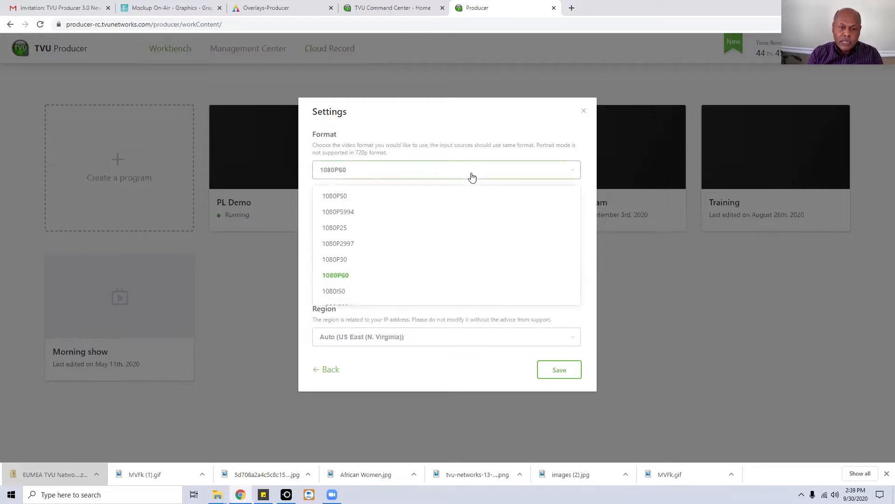
pyautogui.click(337, 278)
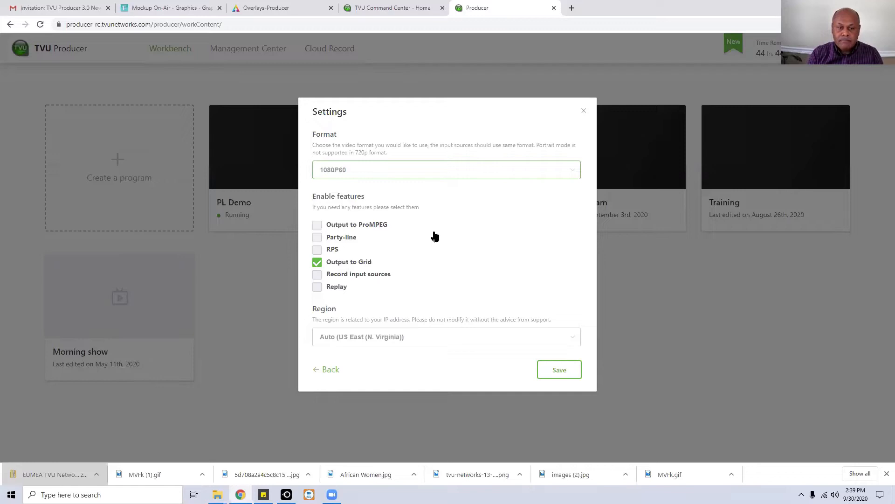
pyautogui.click(317, 241)
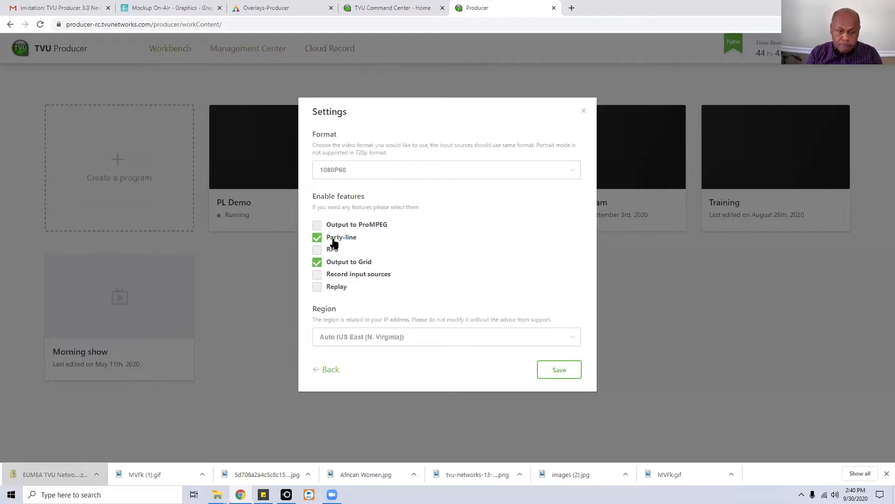
pyautogui.click(318, 251)
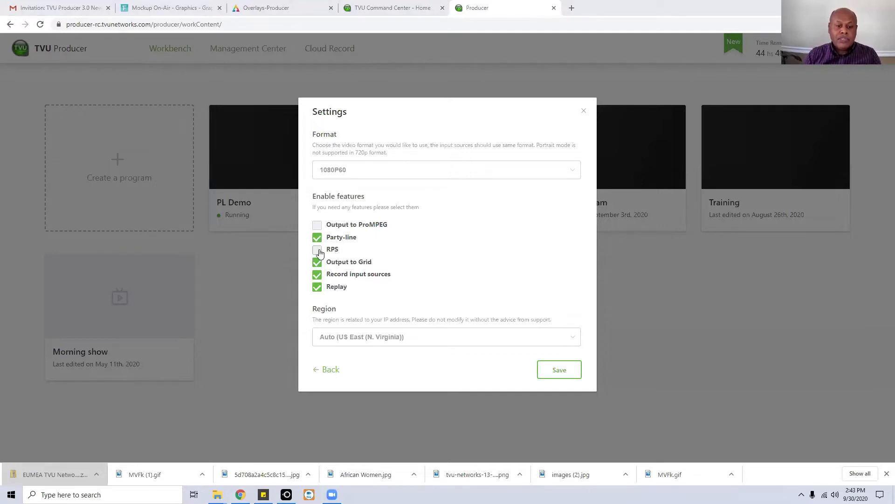
# Toggle Output to Grid off and back on so it stays enabled.
pyautogui.click(345, 265)
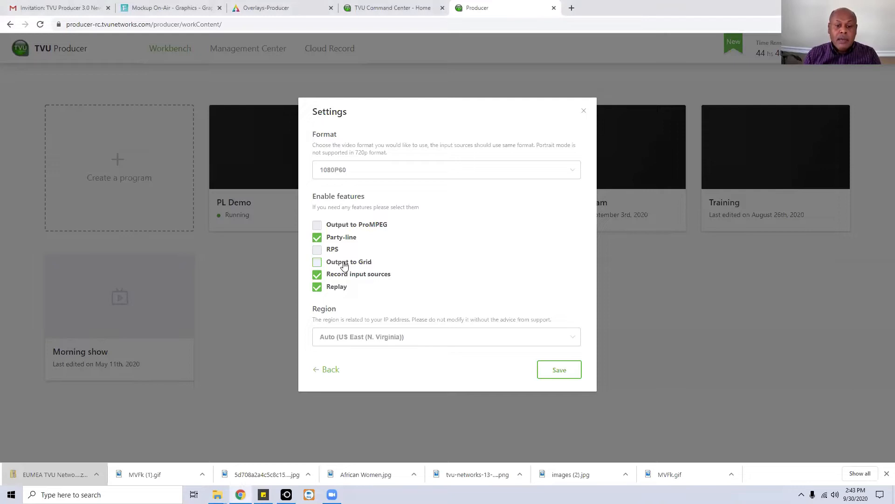
pyautogui.click(344, 266)
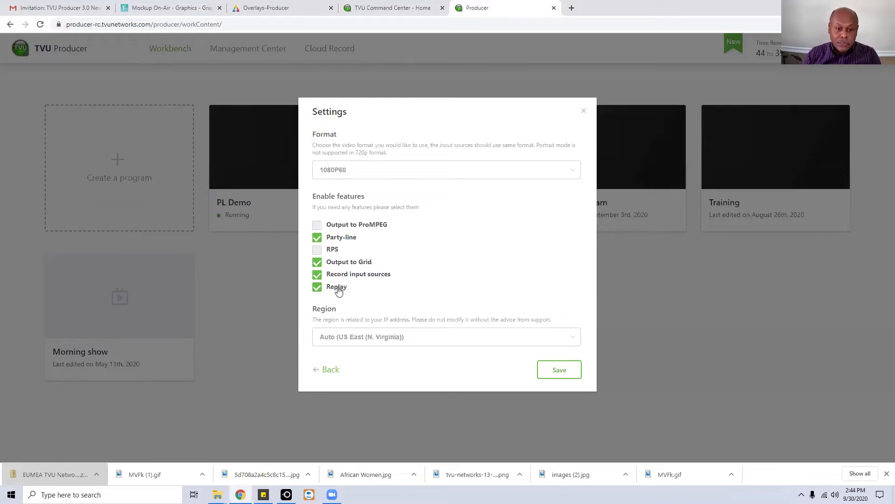
# Keep the region at Auto (US East, N. Virginia) and close the Settings dialog.
pyautogui.click(437, 338)
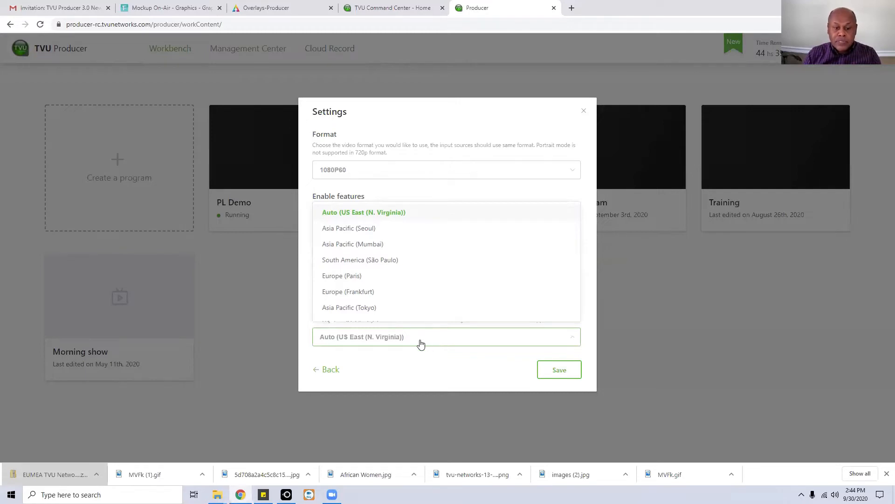
pyautogui.click(428, 371)
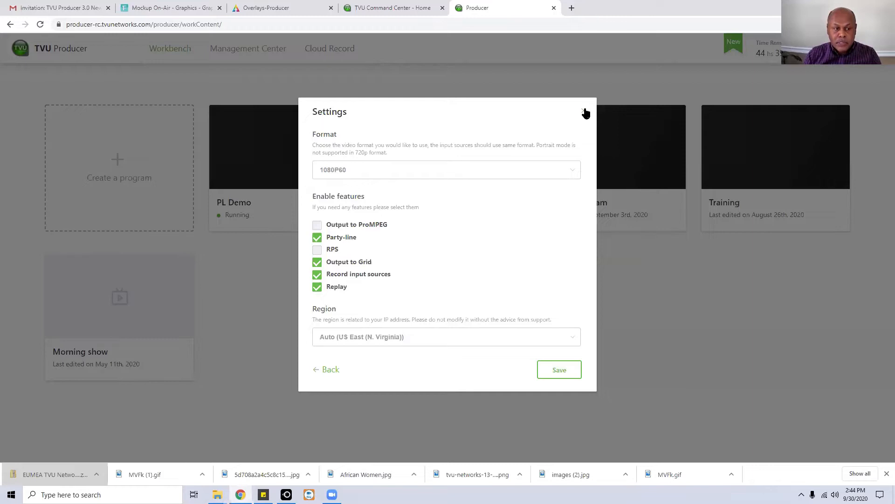
pyautogui.click(585, 112)
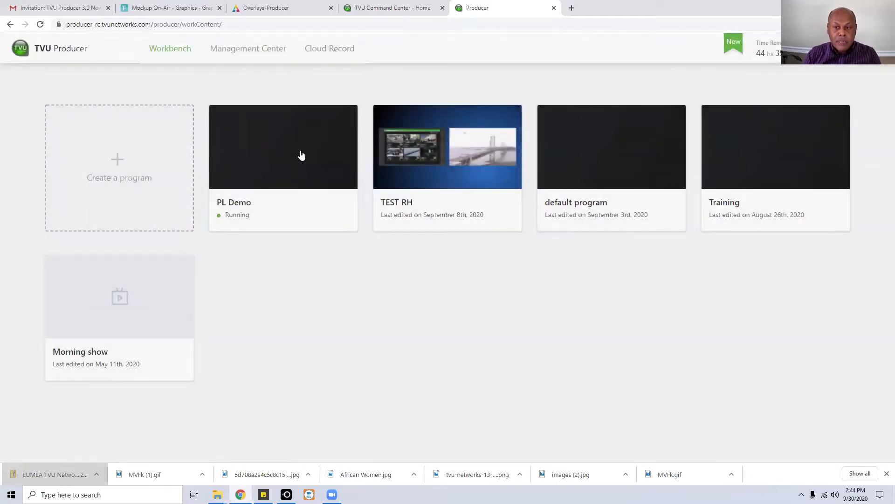
pyautogui.moveTo(801, 159)
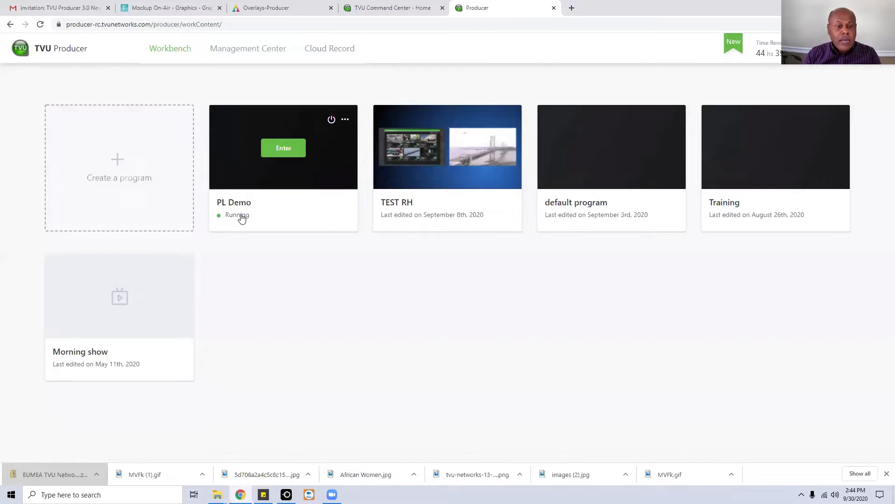
# Enter the running PL Demo studio and show its Output destinations.
pyautogui.click(283, 150)
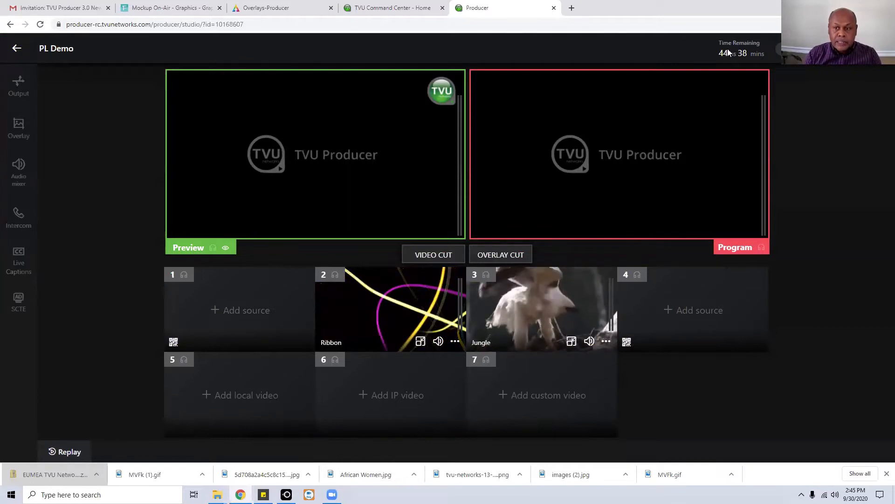
pyautogui.moveTo(745, 54)
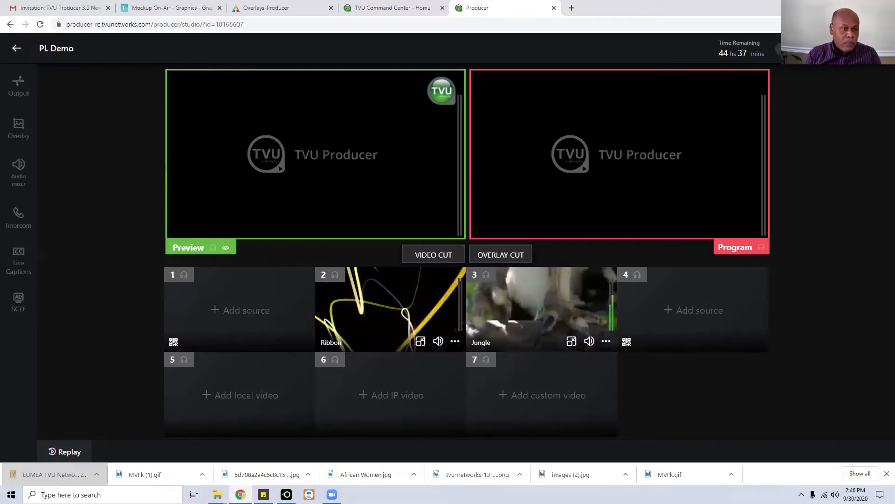
pyautogui.click(19, 89)
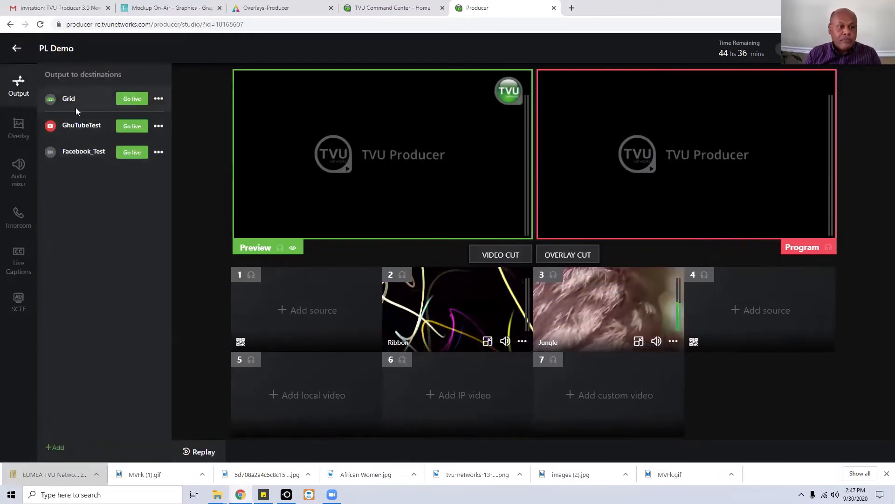
# Import social media accounts as destinations and start adding a new account platform.
pyautogui.click(58, 448)
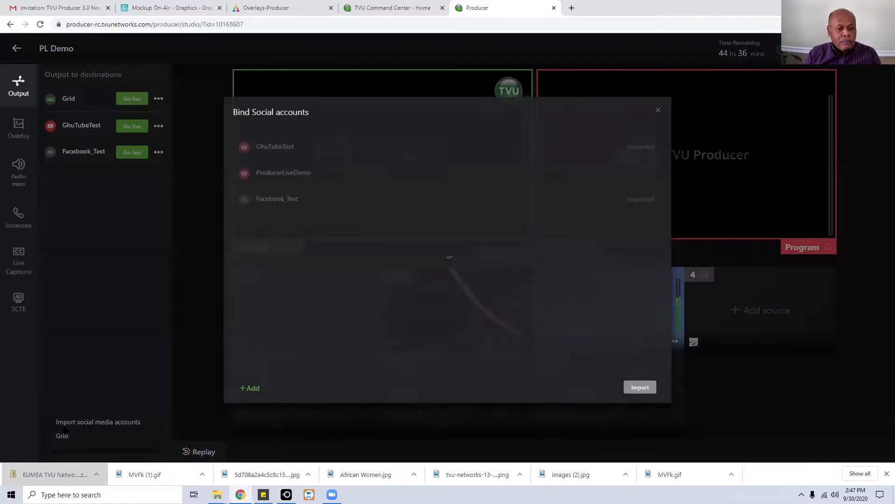
pyautogui.click(65, 425)
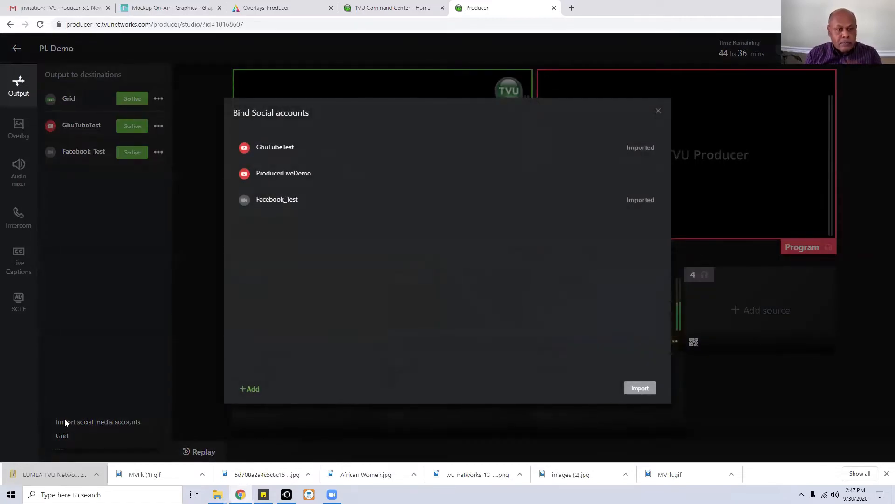
pyautogui.click(257, 392)
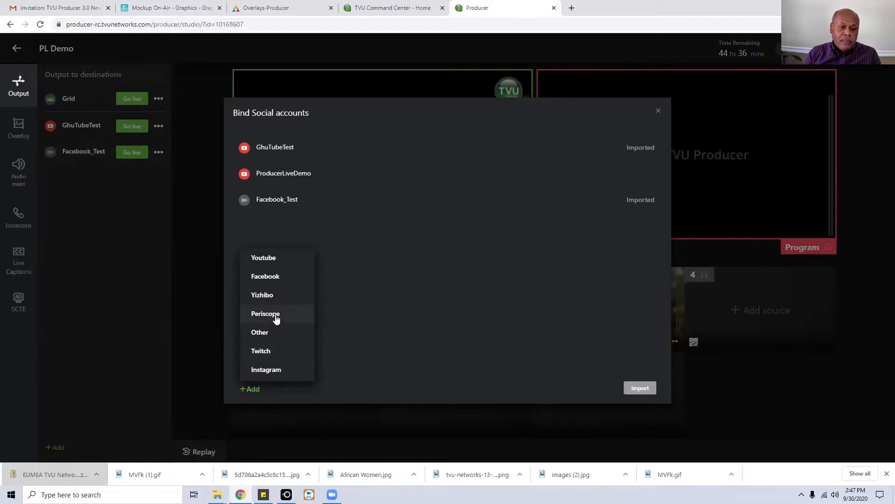
# Choose YouTube as the platform for the new output account.
pyautogui.click(280, 258)
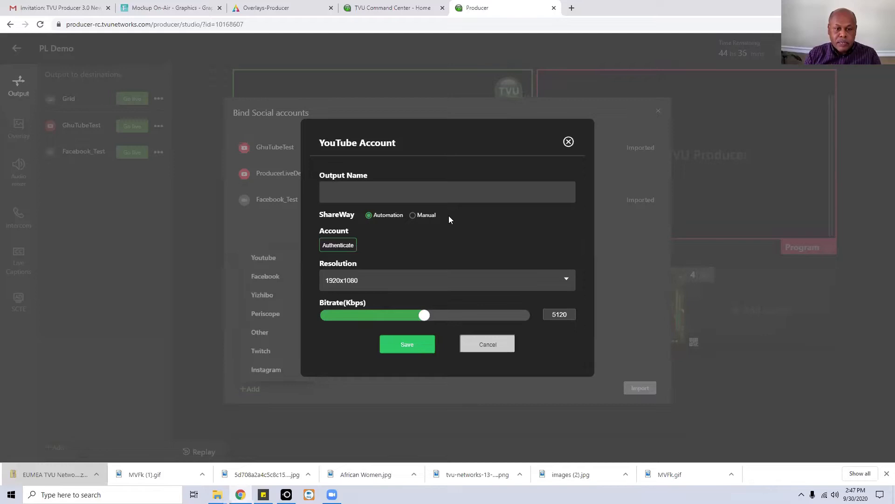
# Cancel the YouTube Account form without saving.
pyautogui.click(569, 142)
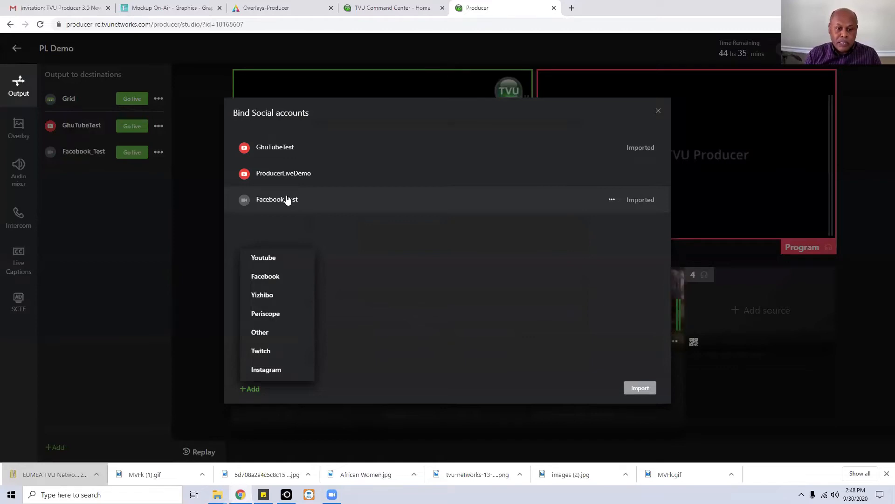
pyautogui.click(263, 335)
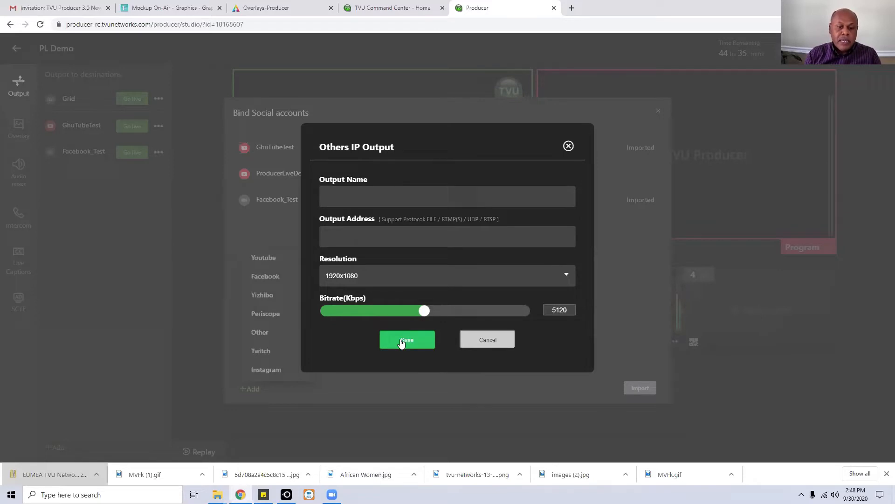
pyautogui.click(491, 340)
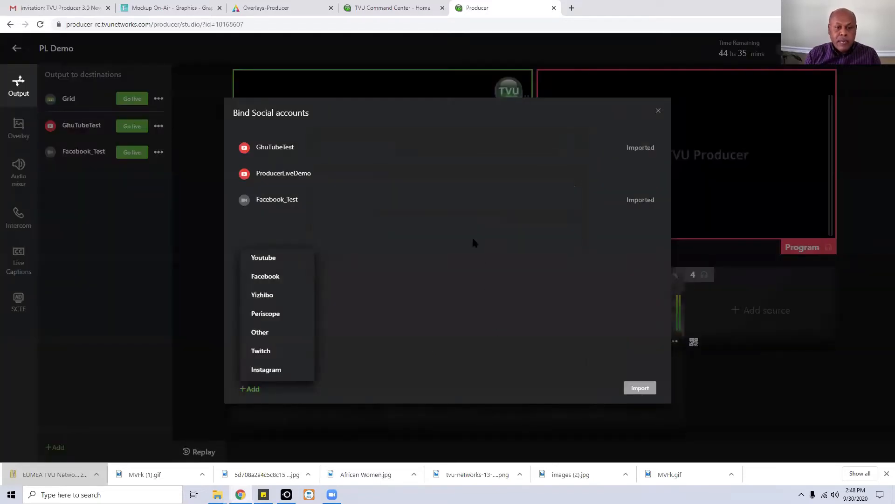
pyautogui.moveTo(479, 186)
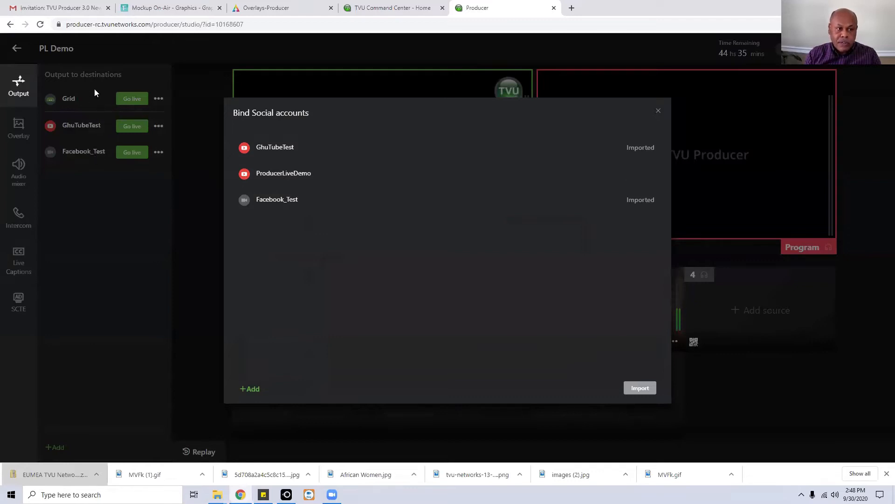
pyautogui.click(658, 112)
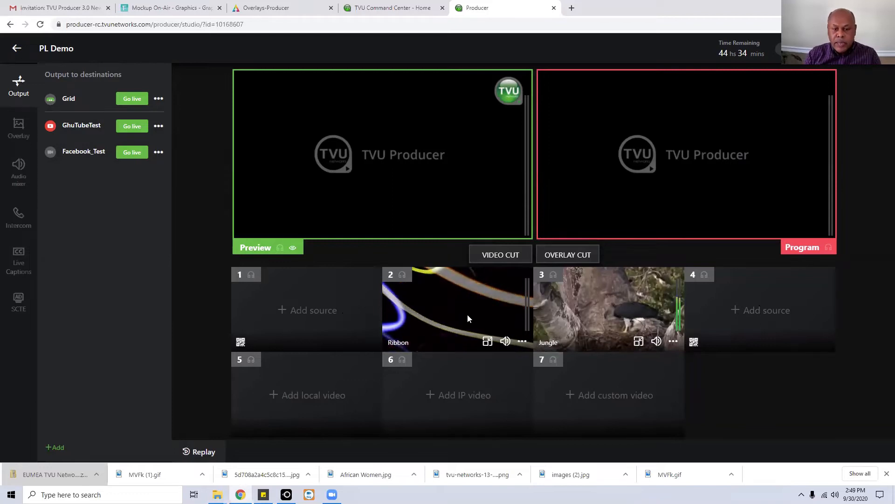
pyautogui.click(302, 313)
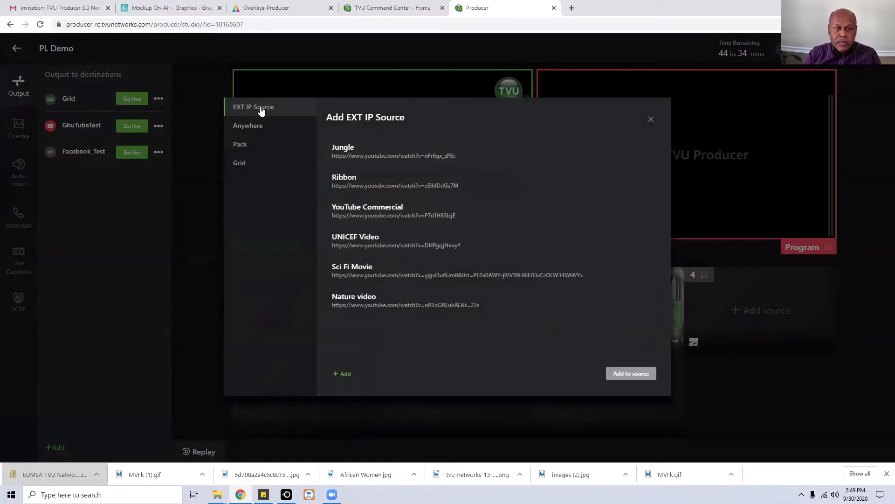
# Start a new external IP stream set to https(Youtube), then return to the saved streams list.
pyautogui.click(344, 374)
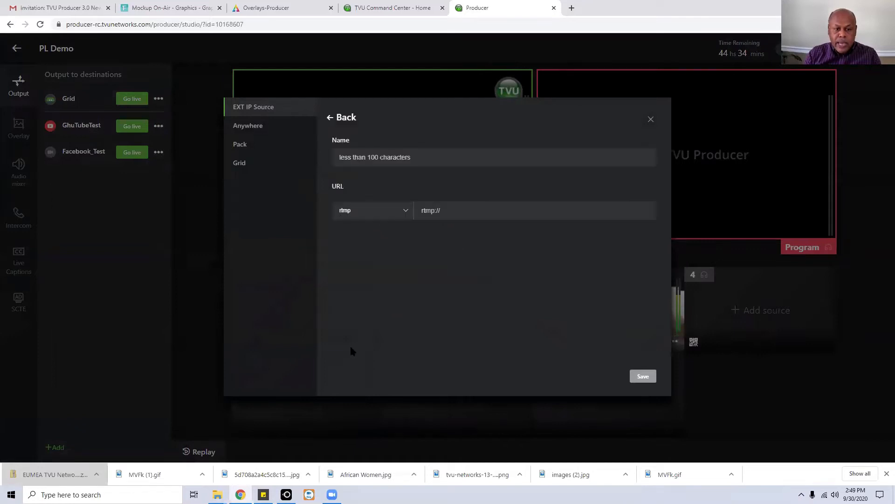
pyautogui.click(405, 213)
pyautogui.scroll(-3, 370, 258)
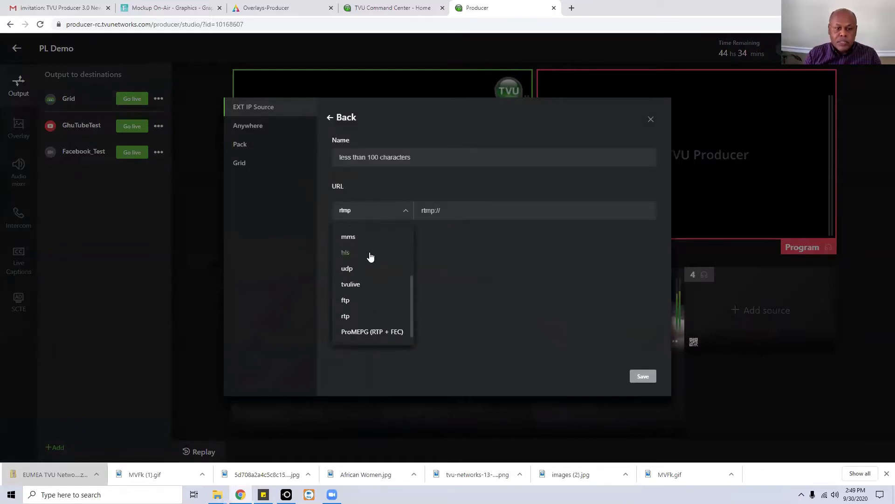
pyautogui.scroll(3, 371, 257)
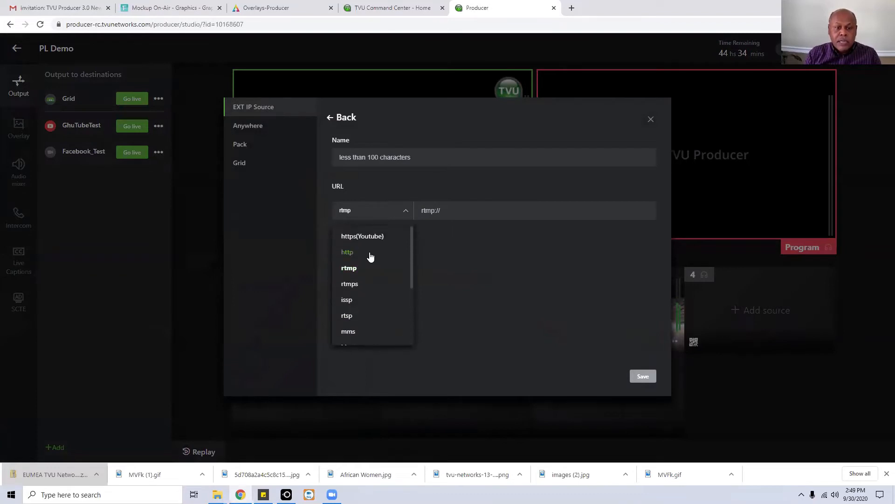
pyautogui.click(374, 238)
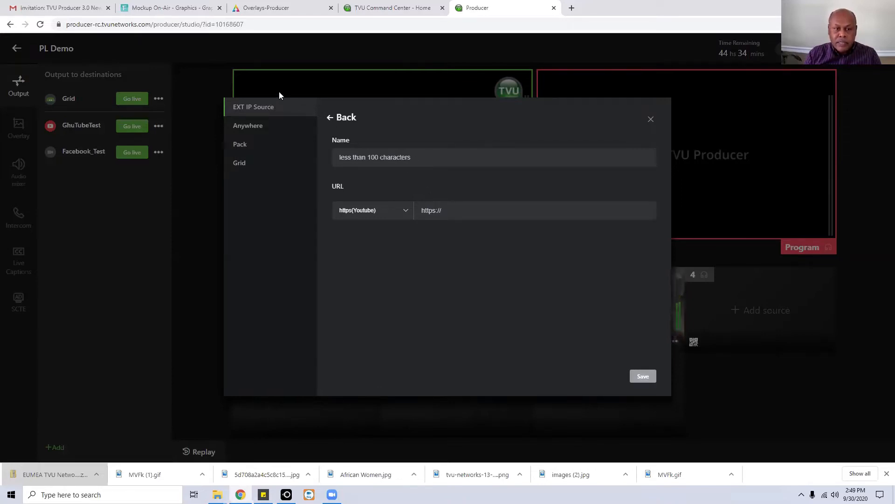
pyautogui.click(329, 117)
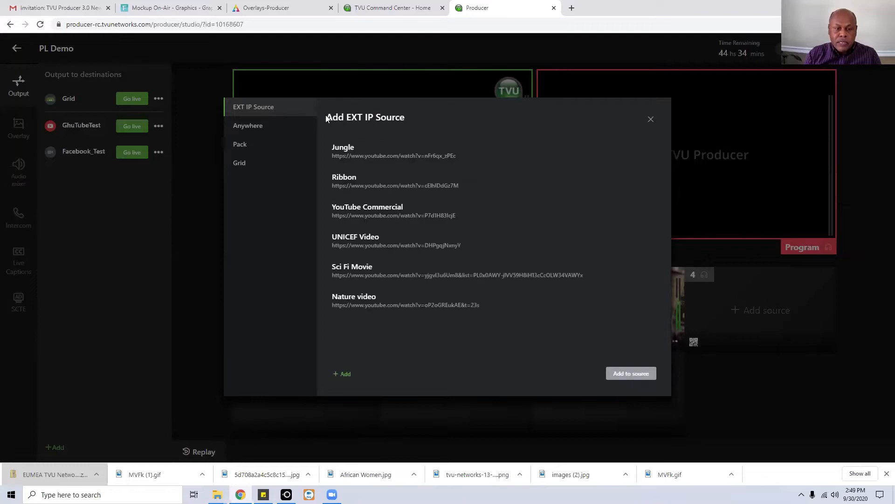
# Add the saved Jungle YouTube stream to slot 1, putting it on Program.
pyautogui.click(351, 157)
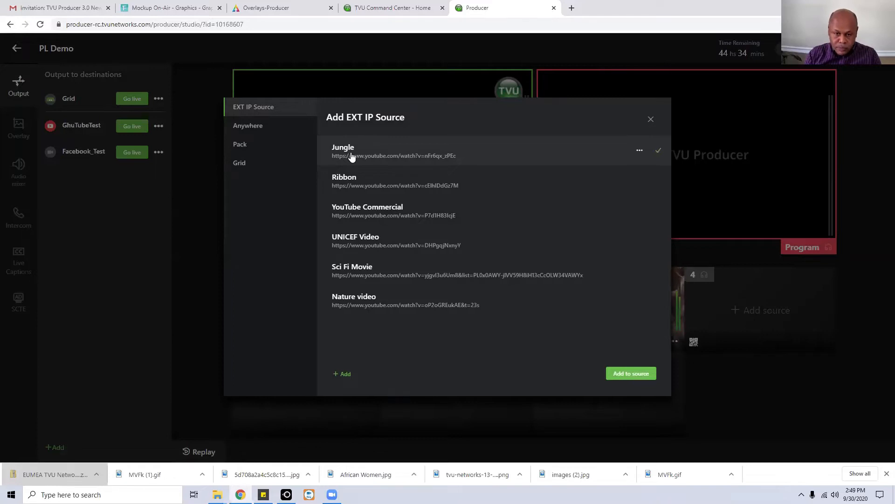
pyautogui.click(640, 375)
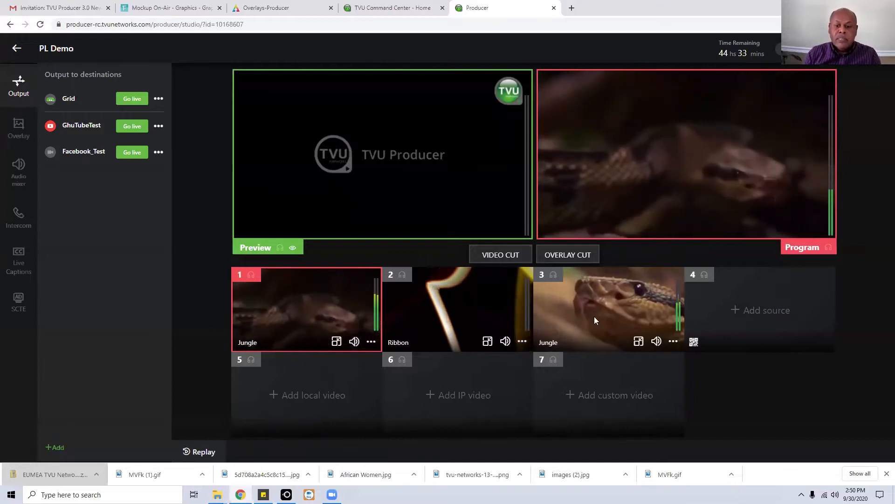
pyautogui.click(763, 317)
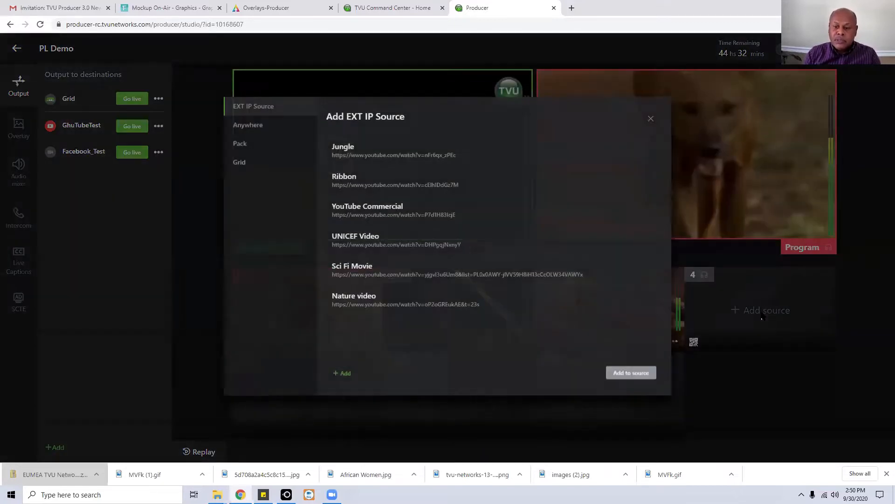
# Show the TVU Anywhere devices, then the list of available Pack receivers.
pyautogui.click(250, 131)
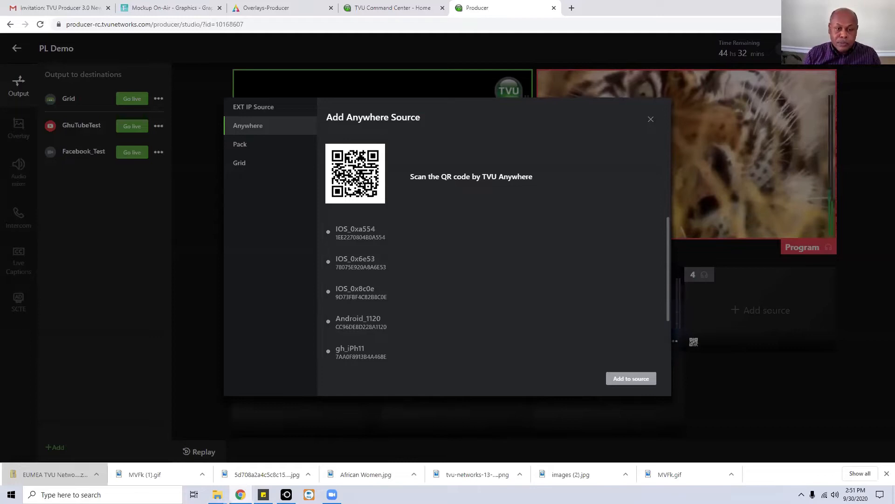
pyautogui.click(238, 150)
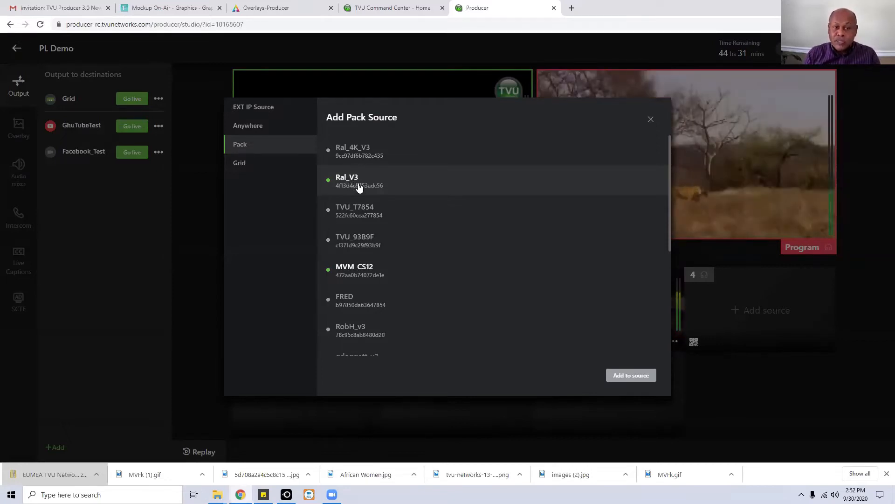
# Check the Grid sources, then try adding the MVM_CS12 pack, which fails as not available.
pyautogui.click(249, 167)
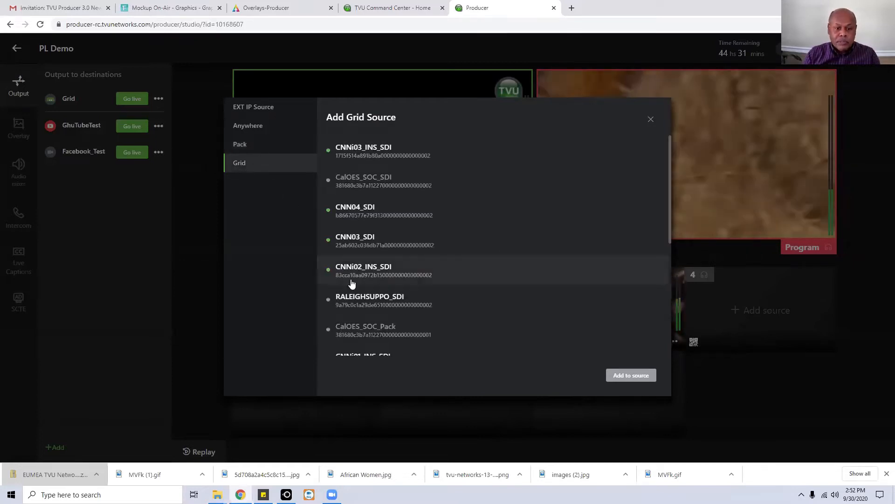
pyautogui.click(248, 147)
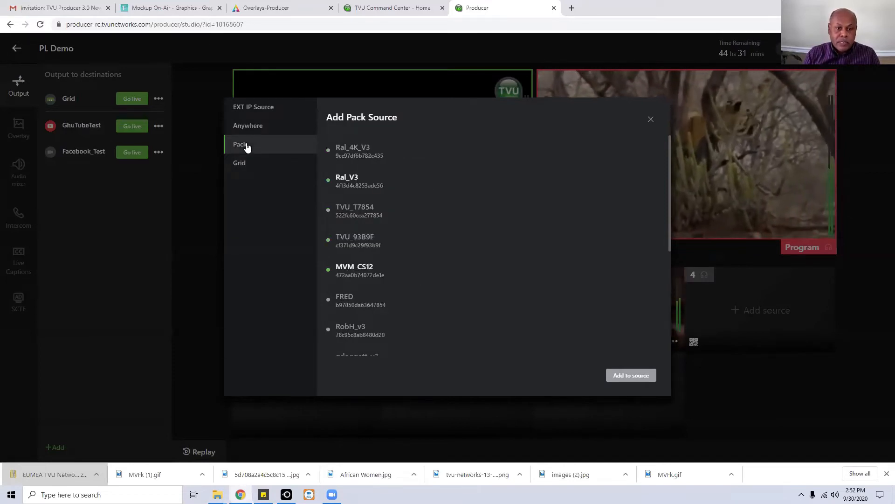
pyautogui.click(369, 274)
pyautogui.click(627, 377)
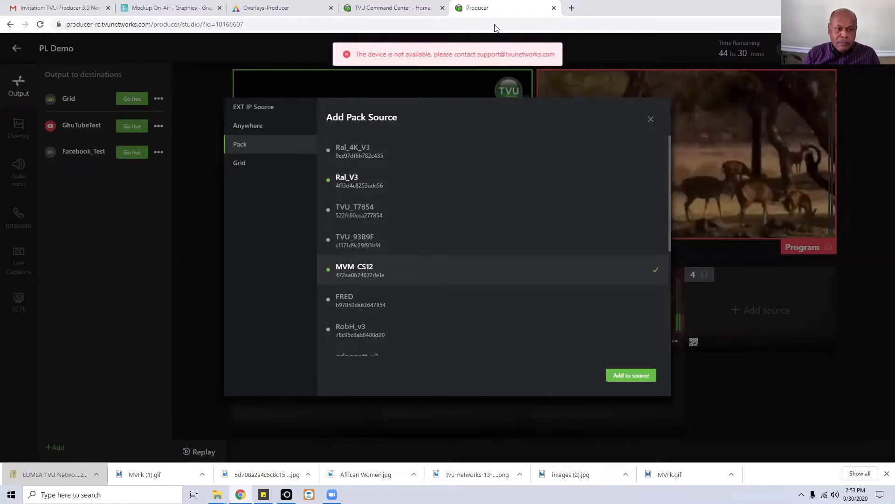
# Add the online iP11 phone feed from TVU Anywhere as source 4.
pyautogui.click(248, 125)
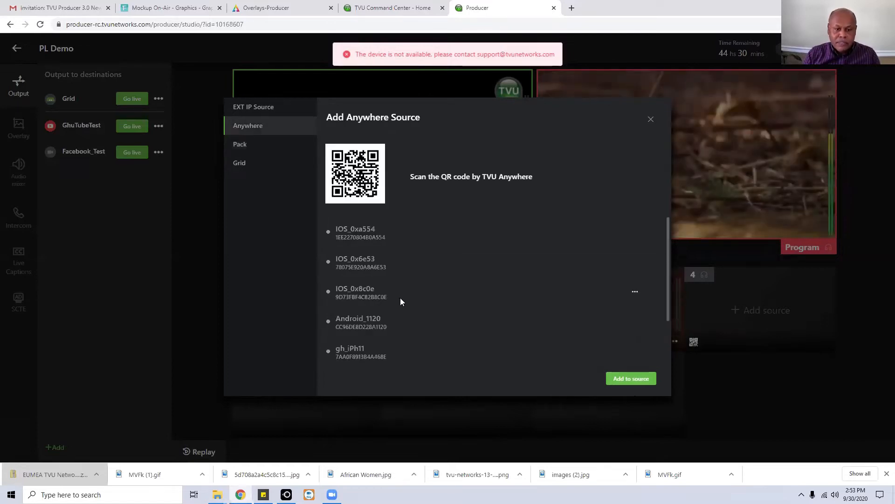
pyautogui.scroll(-2, 400, 301)
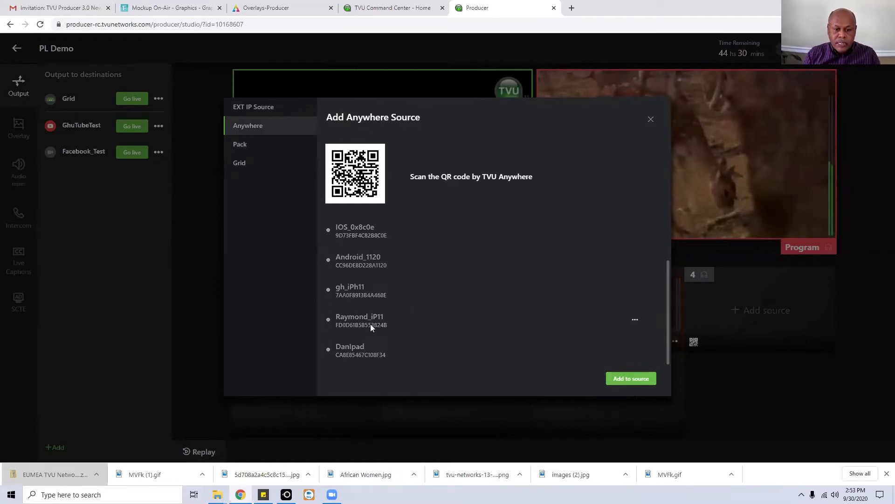
pyautogui.click(329, 322)
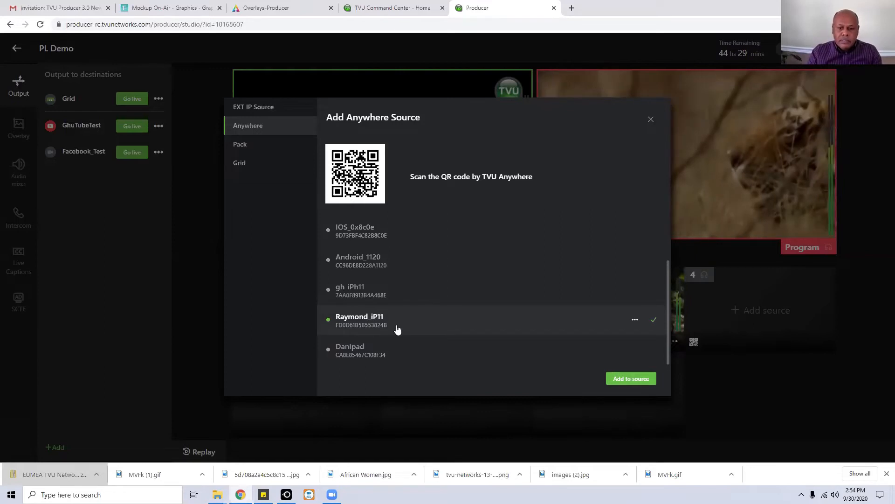
pyautogui.click(638, 379)
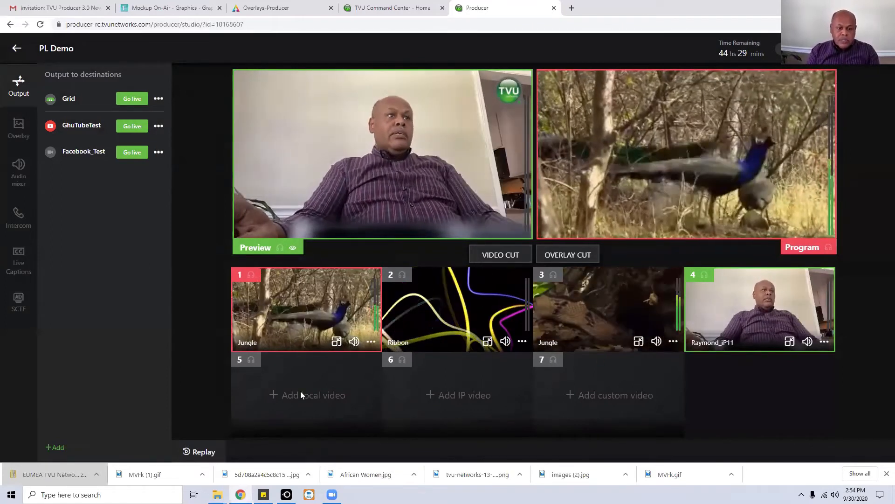
pyautogui.click(300, 396)
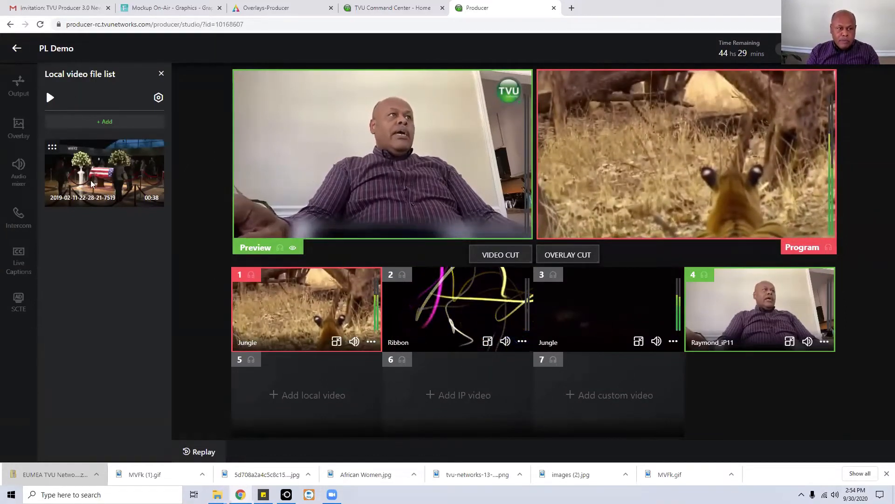
# Load the local video clip into slot 5, dismissing the extra file-open window and playback options.
pyautogui.moveTo(92, 189)
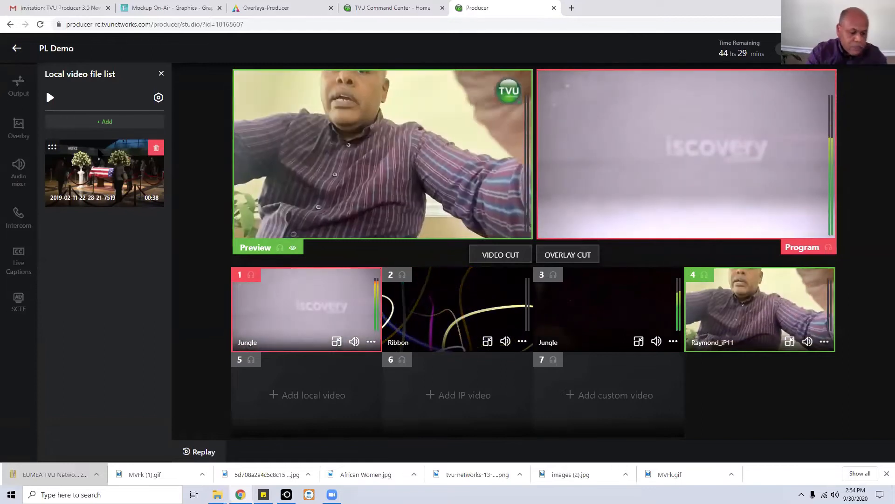
pyautogui.moveTo(99, 170); pyautogui.dragTo(307, 407)
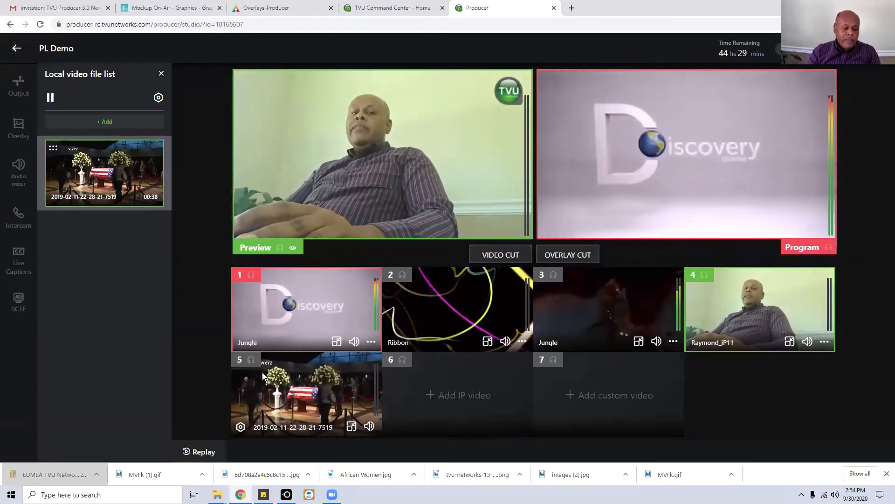
pyautogui.click(107, 122)
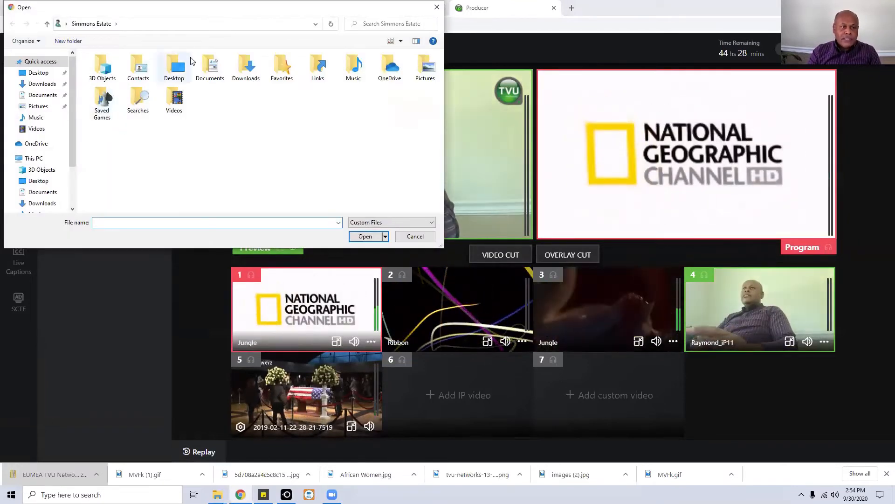
pyautogui.moveTo(195, 12); pyautogui.dragTo(202, 48)
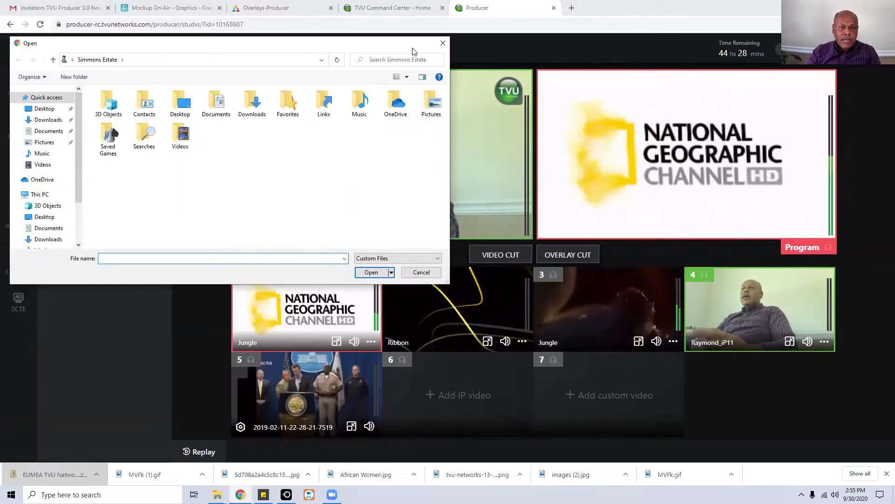
pyautogui.click(444, 42)
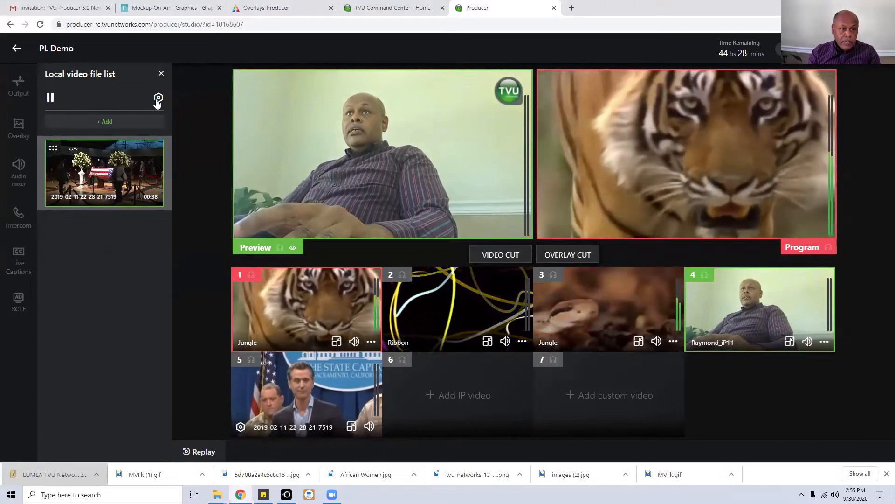
pyautogui.click(158, 99)
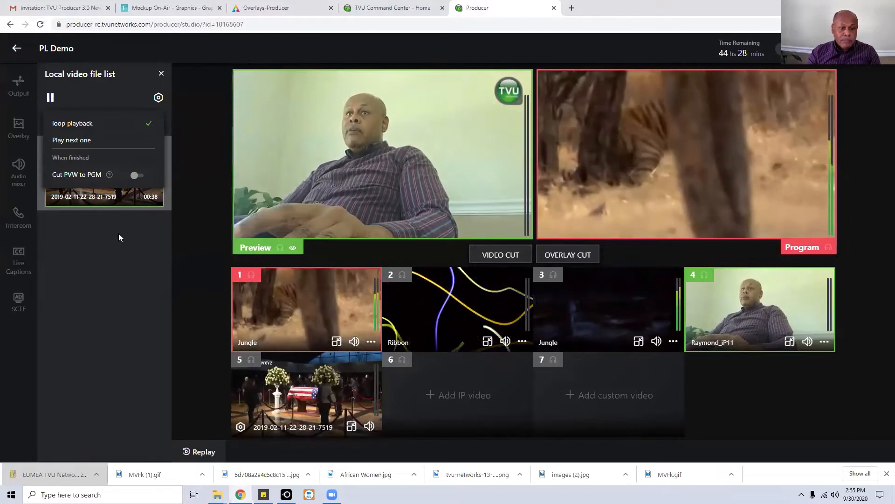
pyautogui.click(126, 245)
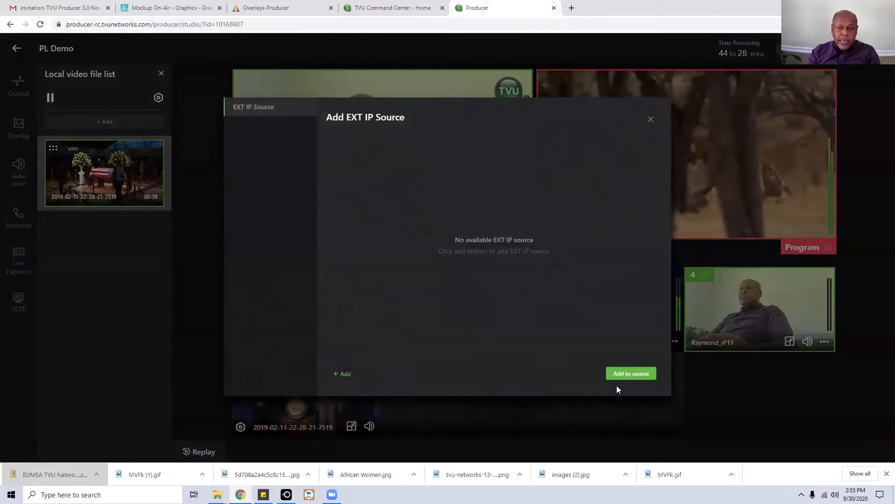
# Close the external IP source dialog and start a new custom video layout for slot 7.
pyautogui.click(631, 370)
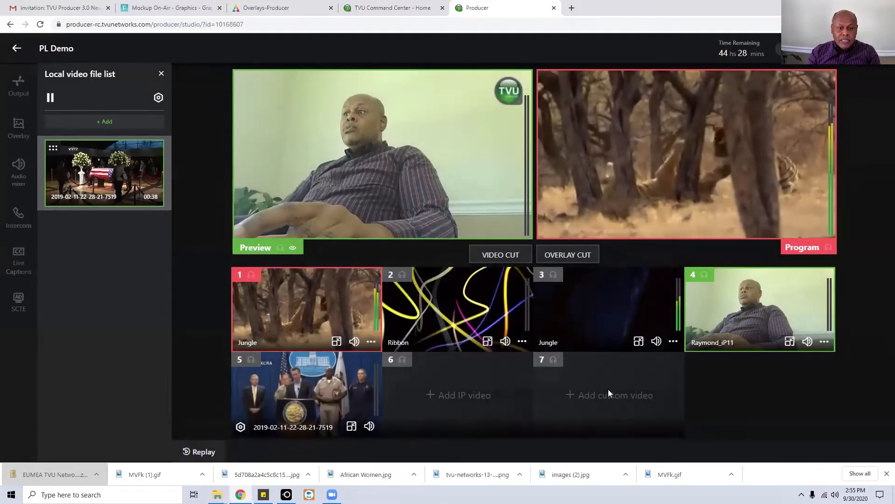
pyautogui.click(608, 394)
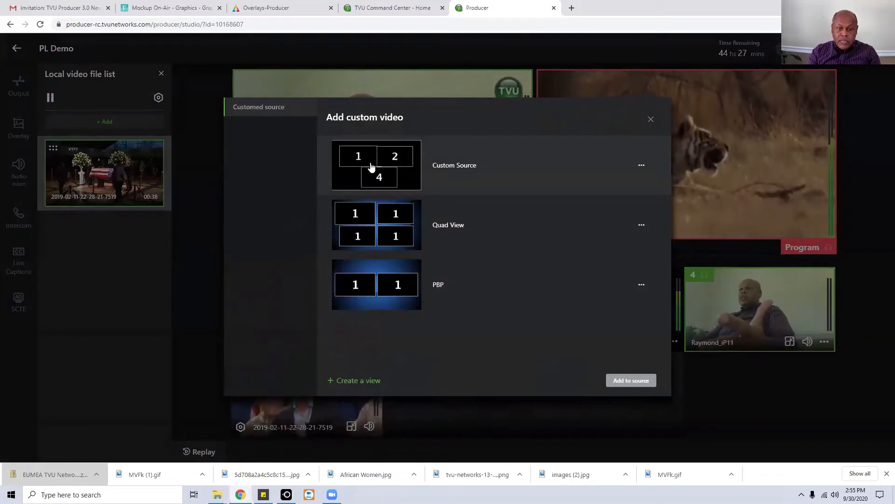
pyautogui.click(353, 382)
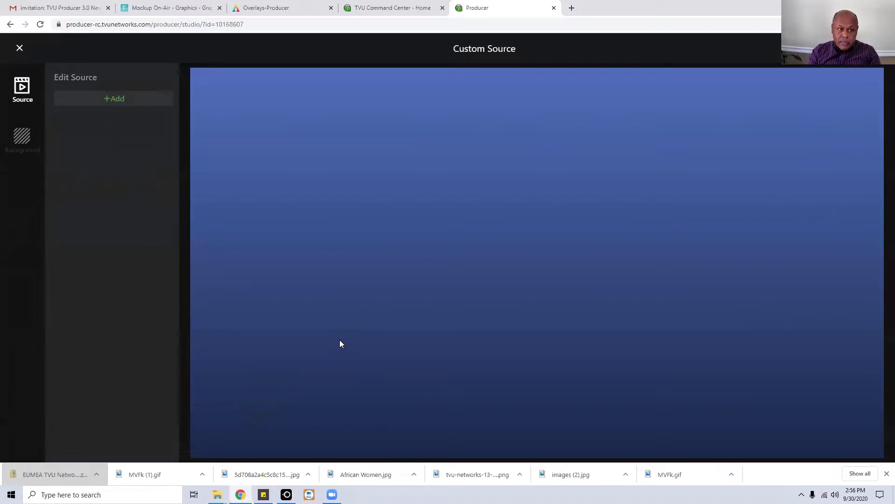
# Add Source 2 to the custom layout and stretch it to the full 1918 x 1080 frame.
pyautogui.click(118, 99)
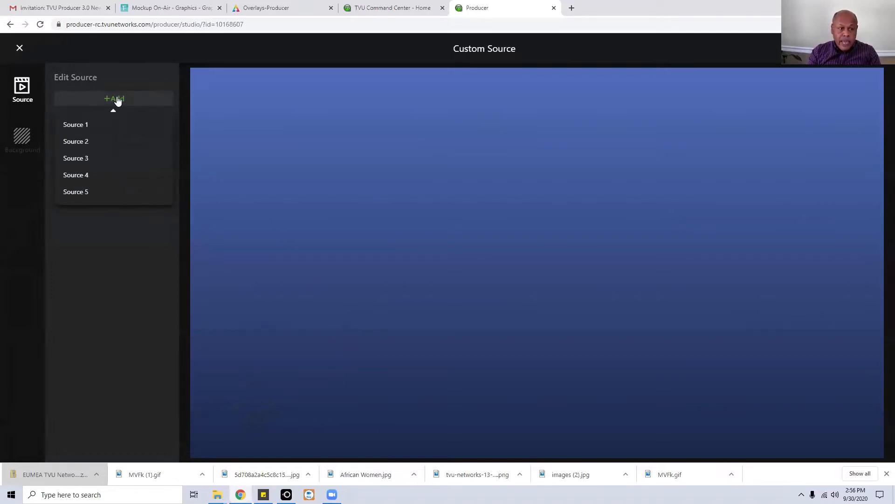
pyautogui.click(85, 144)
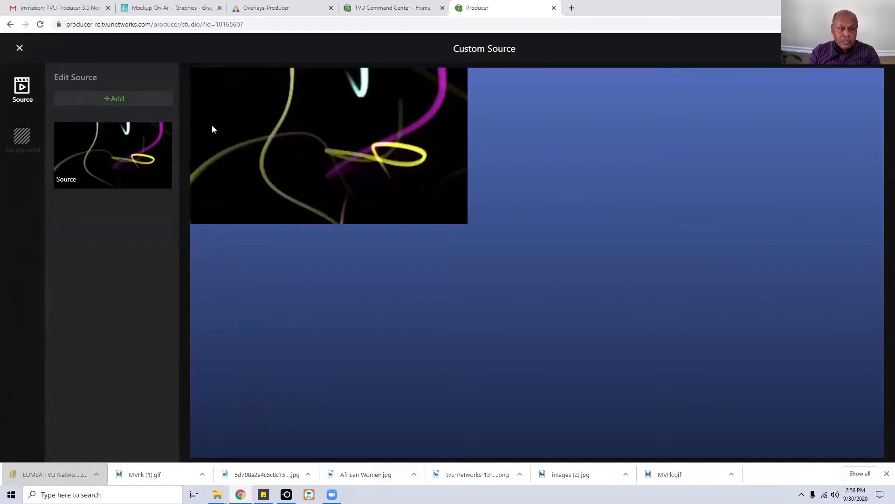
pyautogui.click(464, 221)
pyautogui.moveTo(468, 223); pyautogui.dragTo(884, 458)
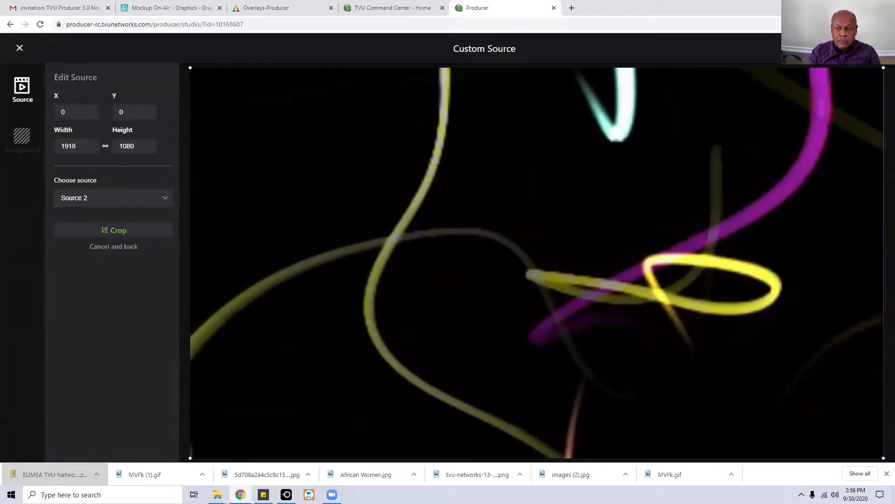
pyautogui.click(116, 233)
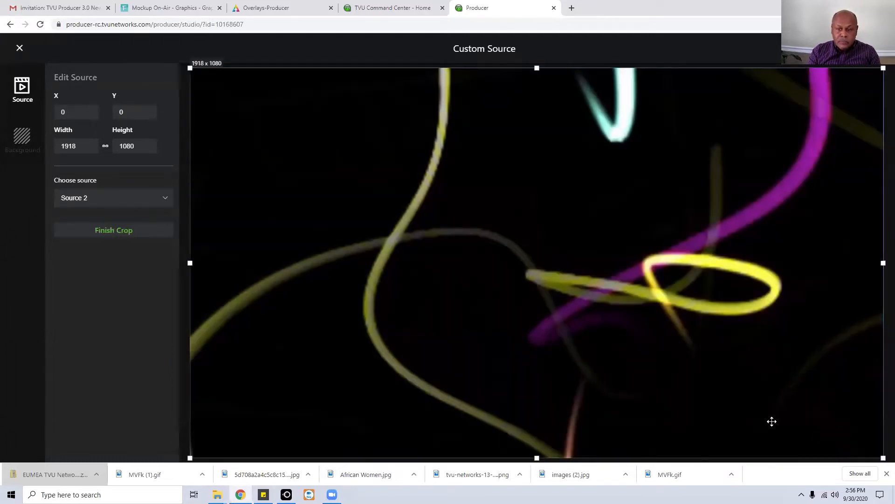
pyautogui.moveTo(883, 456)
pyautogui.mouseDown()
pyautogui.moveTo(862, 440)
pyautogui.moveTo(884, 466)
pyautogui.mouseUp()
pyautogui.click(110, 232)
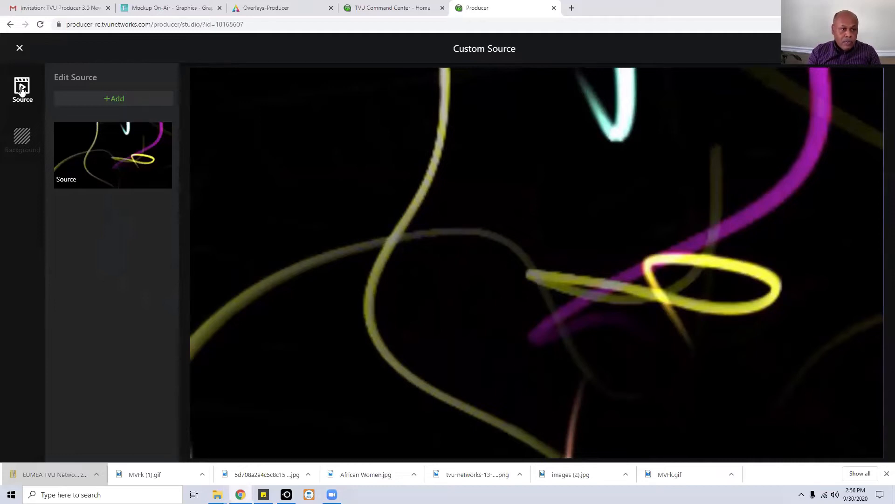
# Add the Source 1 tiger video as a small window in the upper left.
pyautogui.click(108, 100)
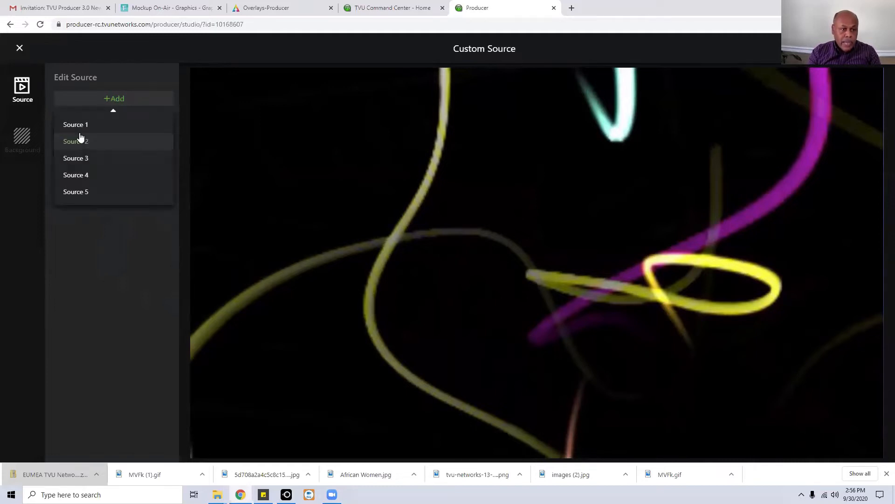
pyautogui.click(79, 125)
pyautogui.click(79, 125)
pyautogui.moveTo(326, 132); pyautogui.dragTo(379, 164)
pyautogui.moveTo(518, 100); pyautogui.dragTo(404, 127)
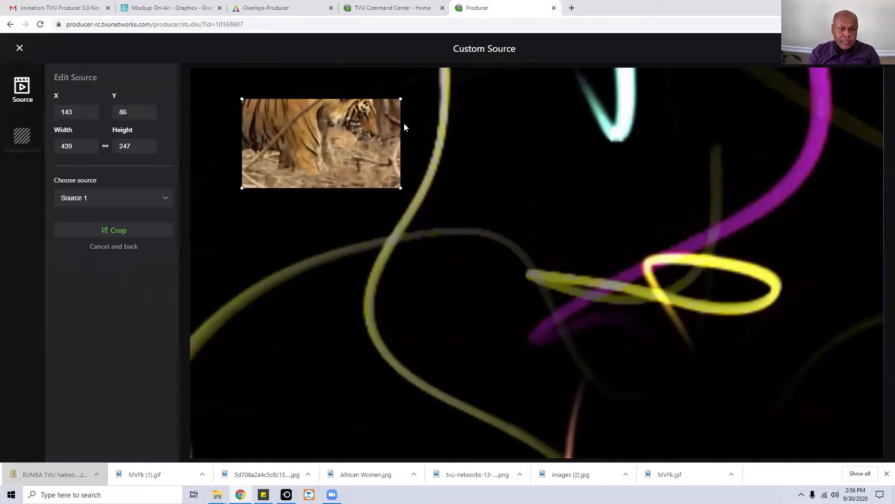
pyautogui.click(507, 116)
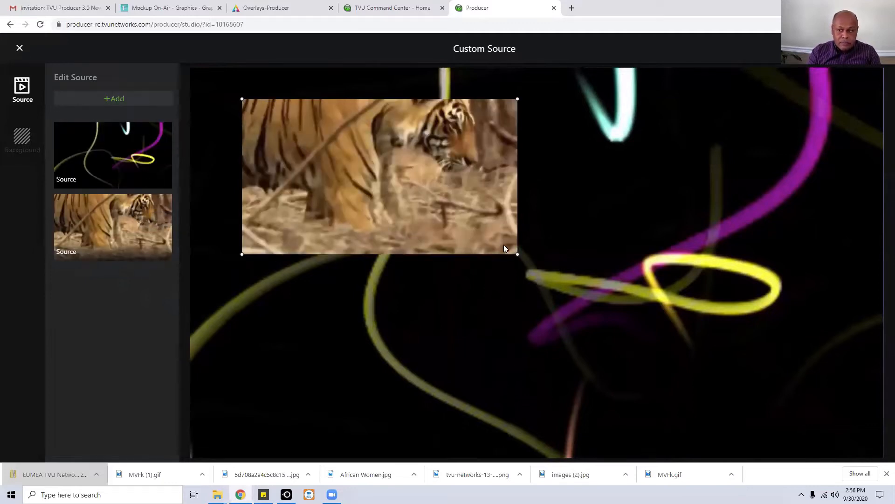
# Add the Source 3 log video and size it just below the tiger window.
pyautogui.click(118, 101)
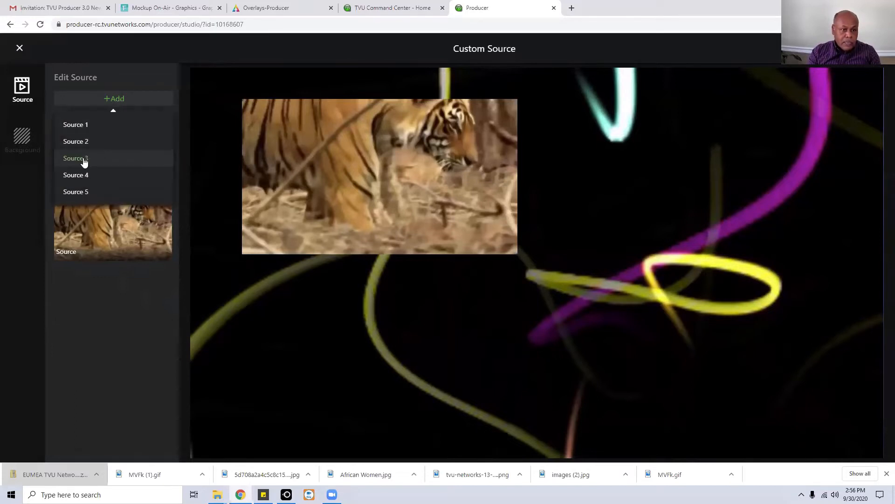
pyautogui.click(84, 160)
pyautogui.moveTo(321, 155); pyautogui.dragTo(373, 353)
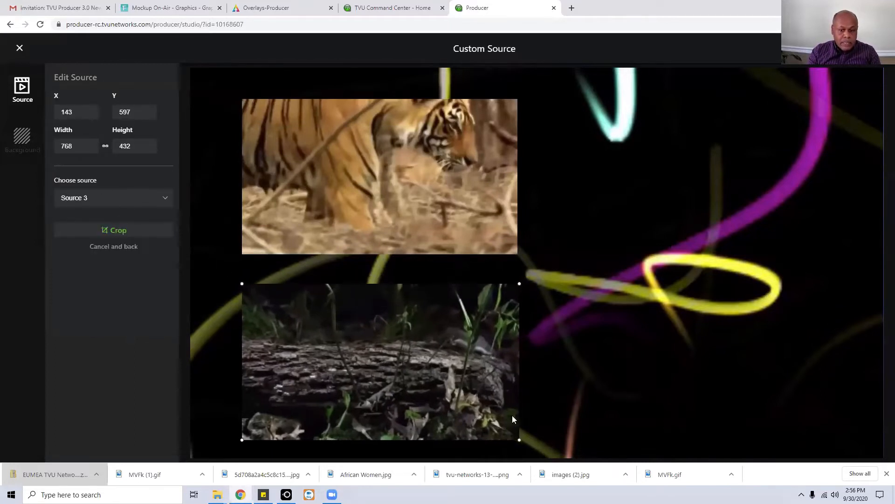
pyautogui.moveTo(519, 439)
pyautogui.mouseDown()
pyautogui.moveTo(415, 382)
pyautogui.moveTo(508, 443)
pyautogui.mouseUp()
pyautogui.moveTo(518, 438); pyautogui.dragTo(519, 439)
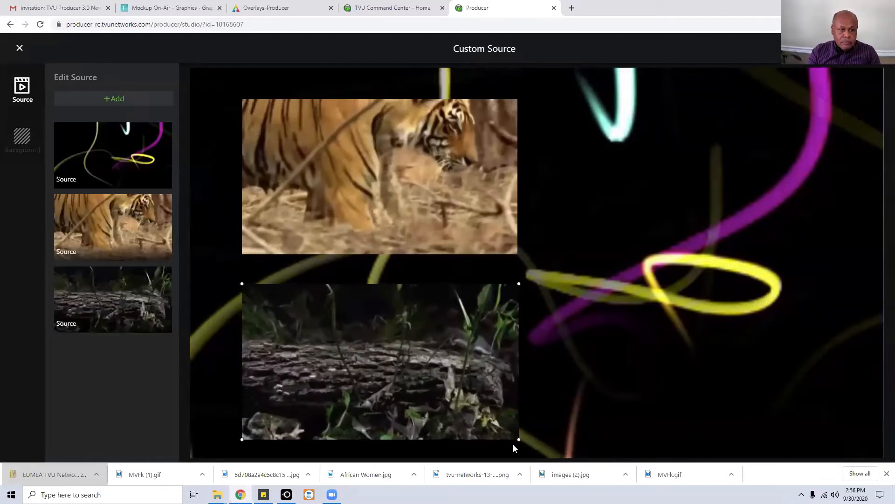
# Add the Source 4 camera feed as a smaller window on the right side.
pyautogui.click(116, 101)
pyautogui.click(76, 175)
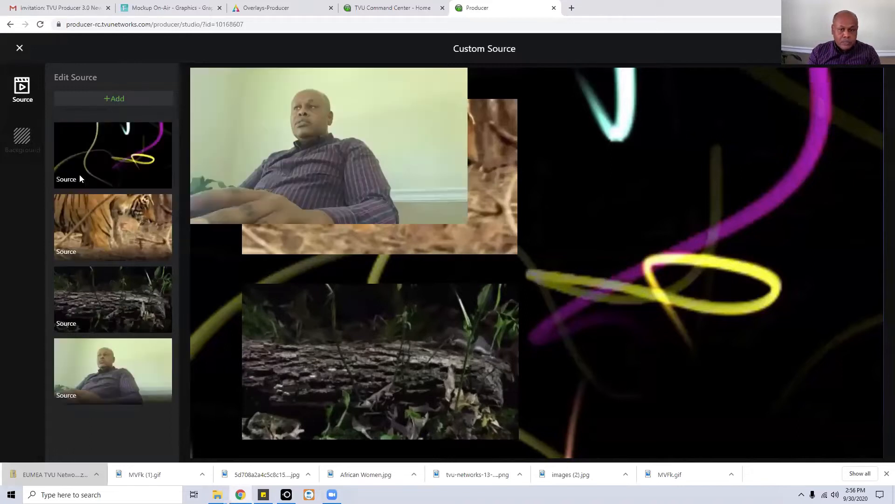
pyautogui.moveTo(288, 122); pyautogui.dragTo(654, 242)
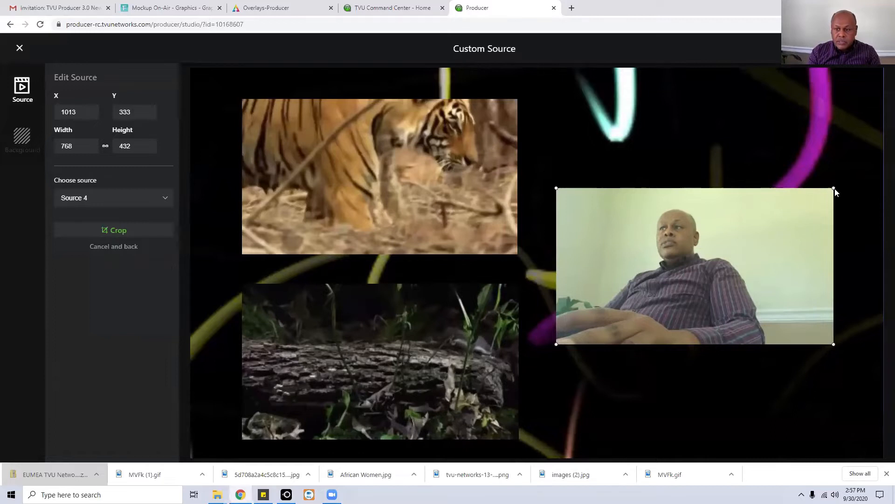
pyautogui.moveTo(833, 188); pyautogui.dragTo(746, 235)
pyautogui.moveTo(630, 239); pyautogui.dragTo(682, 250)
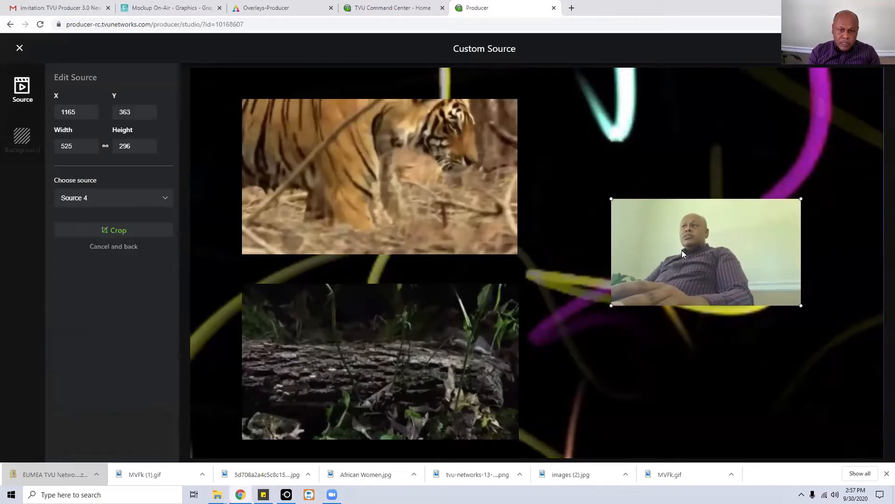
# Crop and enlarge the camera window, then delete it from the layout.
pyautogui.click(121, 231)
pyautogui.click(123, 232)
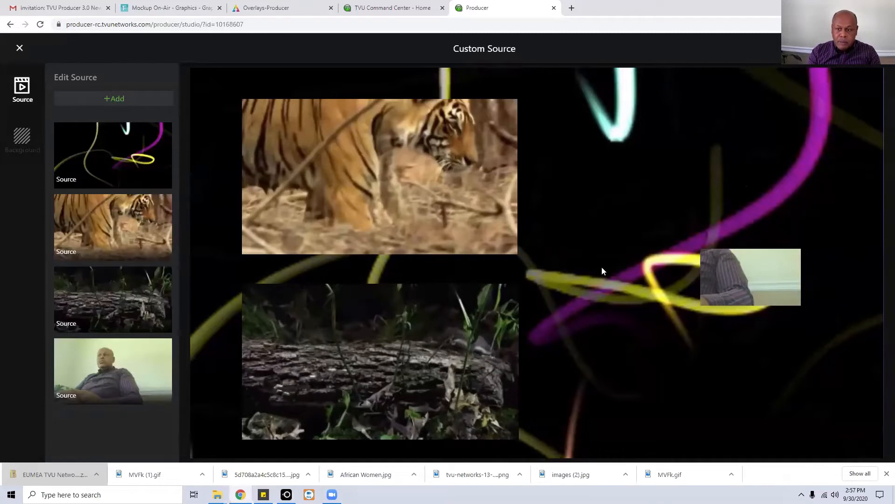
pyautogui.moveTo(744, 282); pyautogui.dragTo(745, 283)
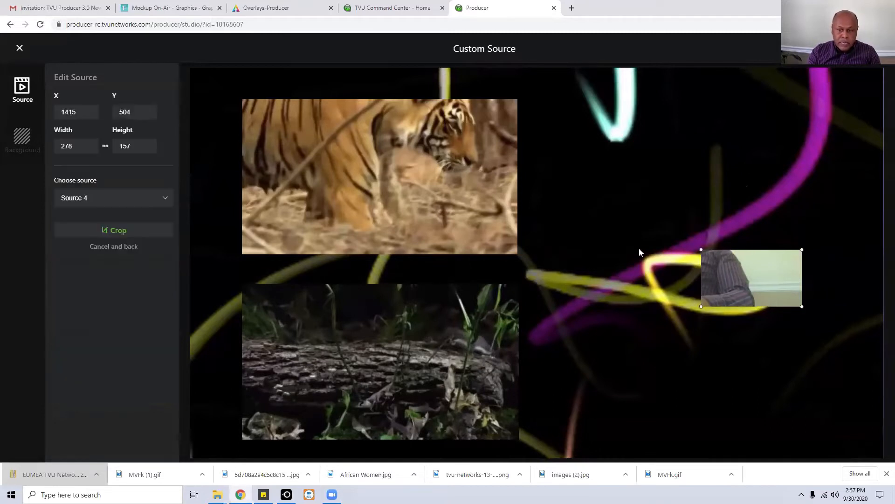
pyautogui.moveTo(706, 249); pyautogui.dragTo(638, 215)
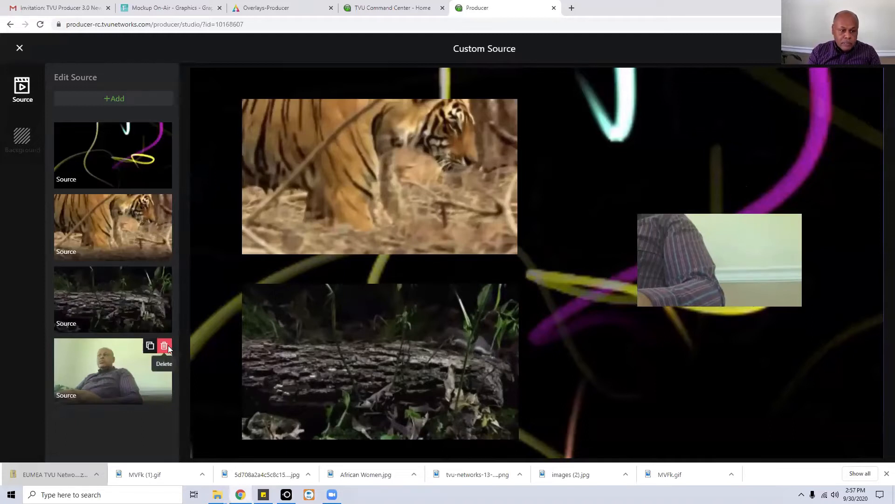
pyautogui.click(164, 346)
# Re-add the Source 4 camera feed and place it on the right of the layout.
pyautogui.click(113, 103)
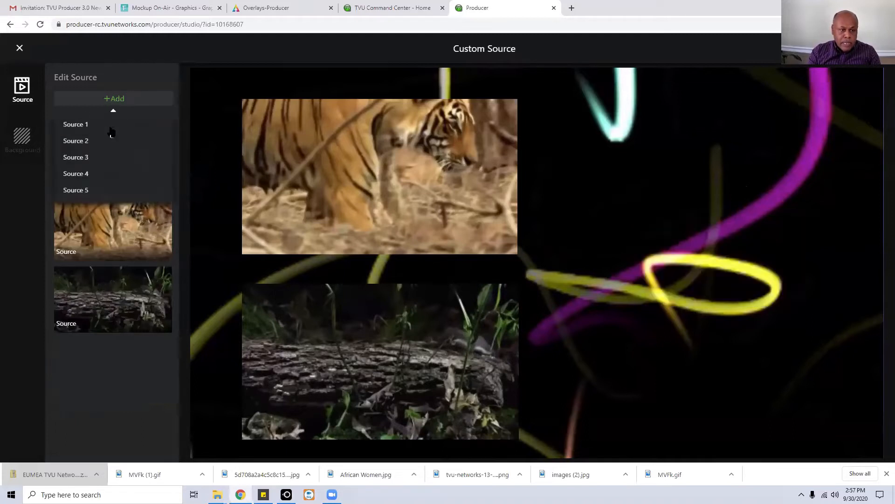
pyautogui.click(75, 176)
pyautogui.moveTo(261, 145); pyautogui.dragTo(632, 271)
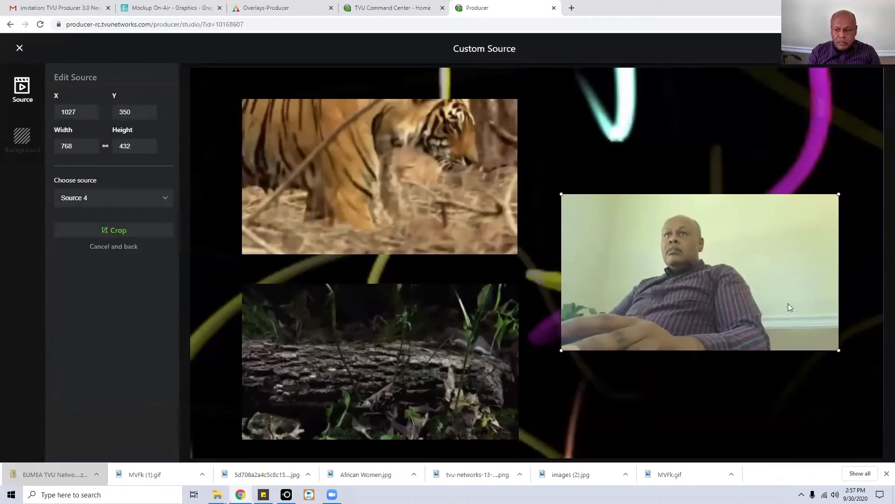
pyautogui.moveTo(838, 195); pyautogui.dragTo(812, 216)
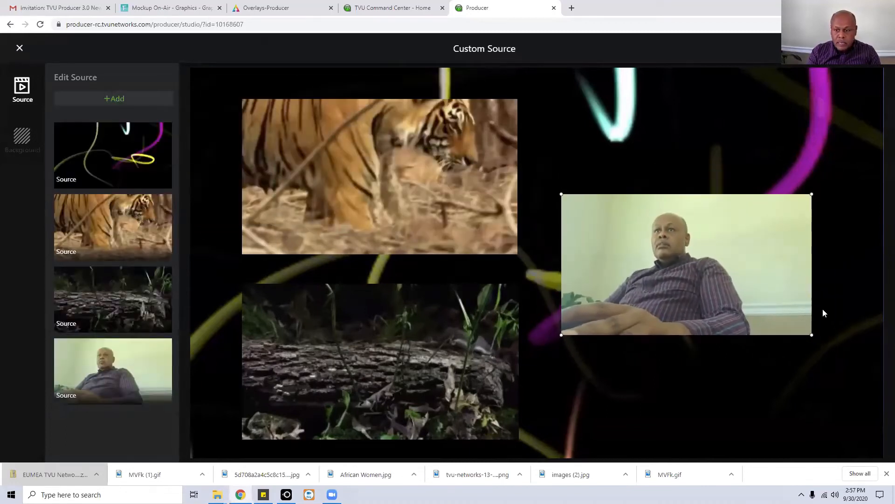
pyautogui.click(760, 307)
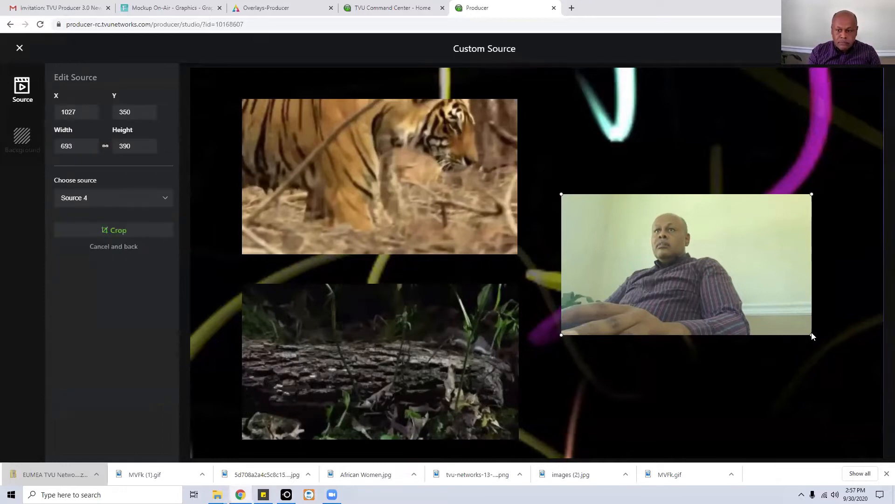
# Widen the camera feed's crop to 634 x 370 and close the layout editor.
pyautogui.click(128, 230)
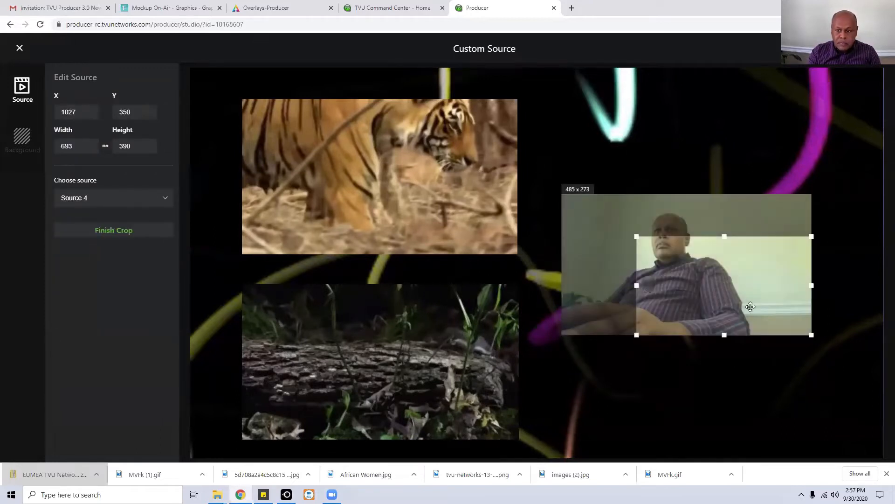
pyautogui.moveTo(635, 237); pyautogui.dragTo(575, 201)
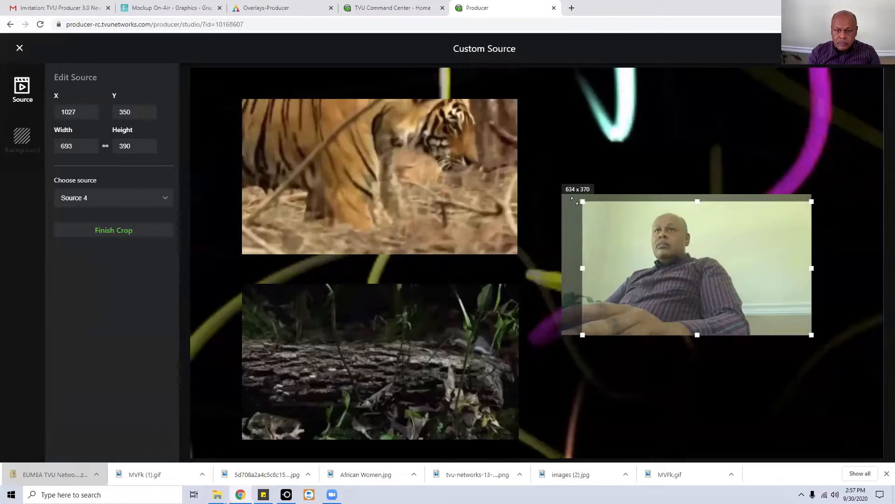
pyautogui.click(112, 231)
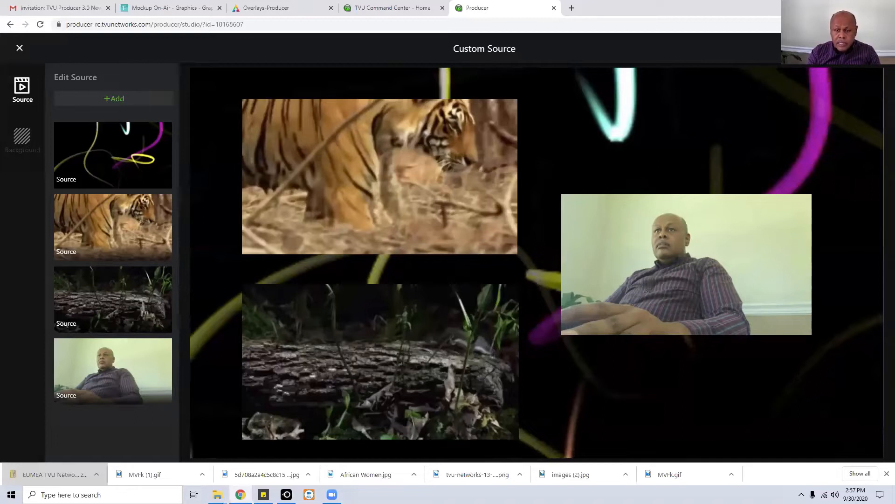
pyautogui.click(854, 48)
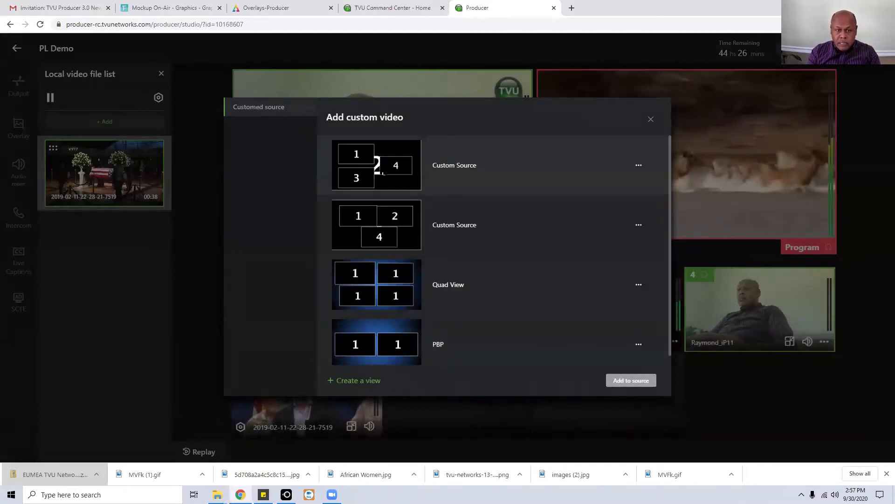
# Select the first custom layout, the new four-source multi-view, in Add custom video.
pyautogui.click(503, 169)
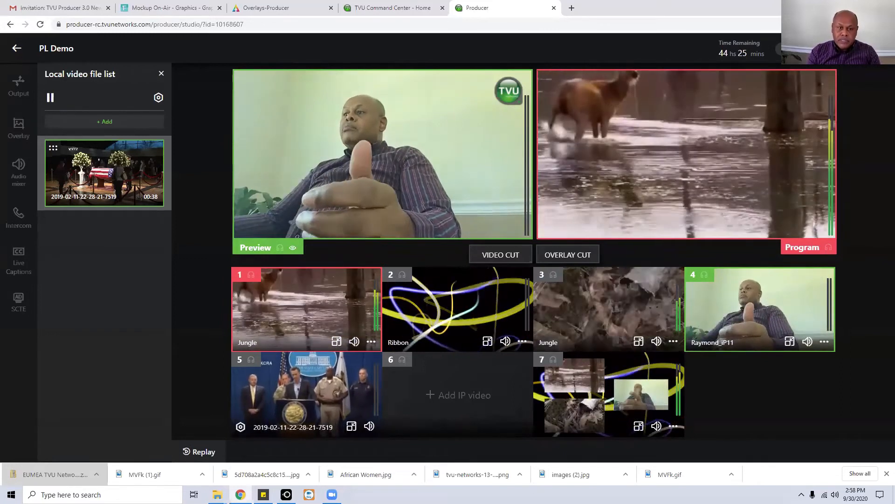
# Cue multi-view, Jungle 2, camera, Ribbon and camera in turn, ending with Jungle 1 in preview.
pyautogui.click(618, 413)
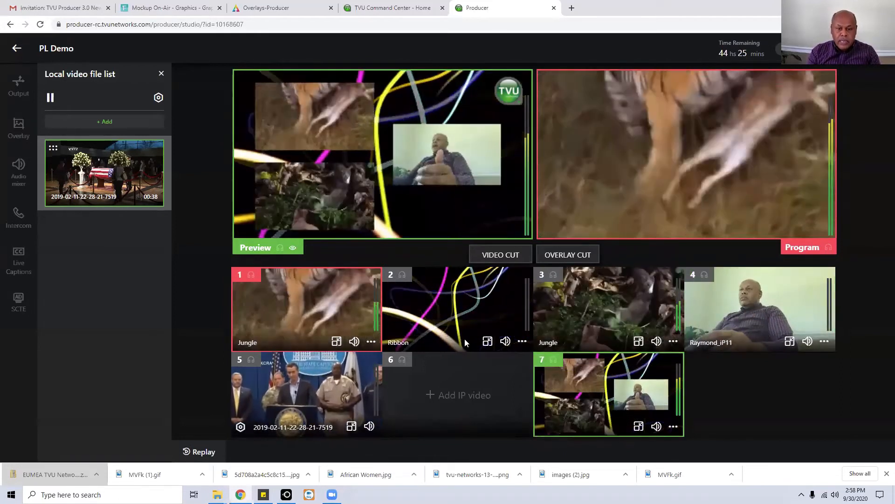
pyautogui.click(629, 299)
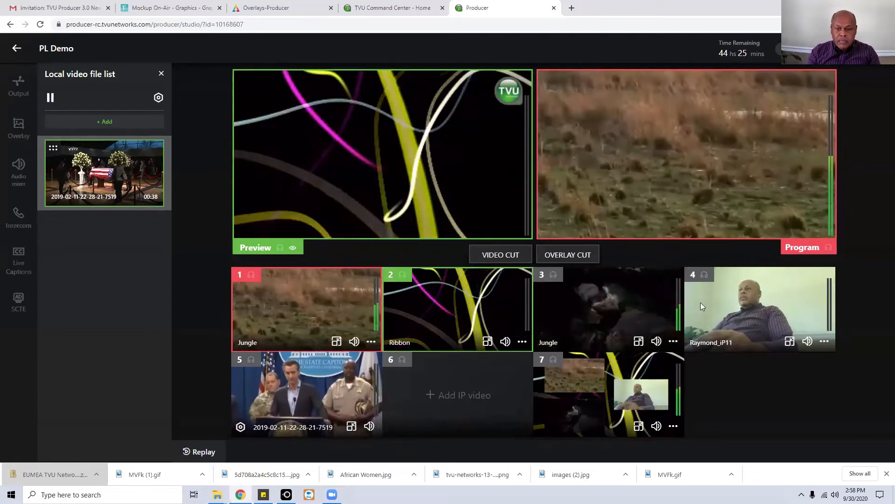
pyautogui.click(696, 313)
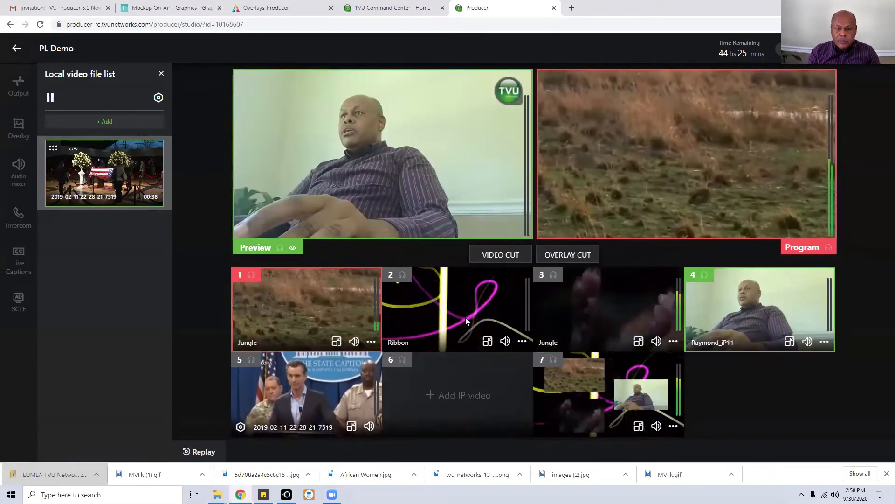
pyautogui.click(621, 408)
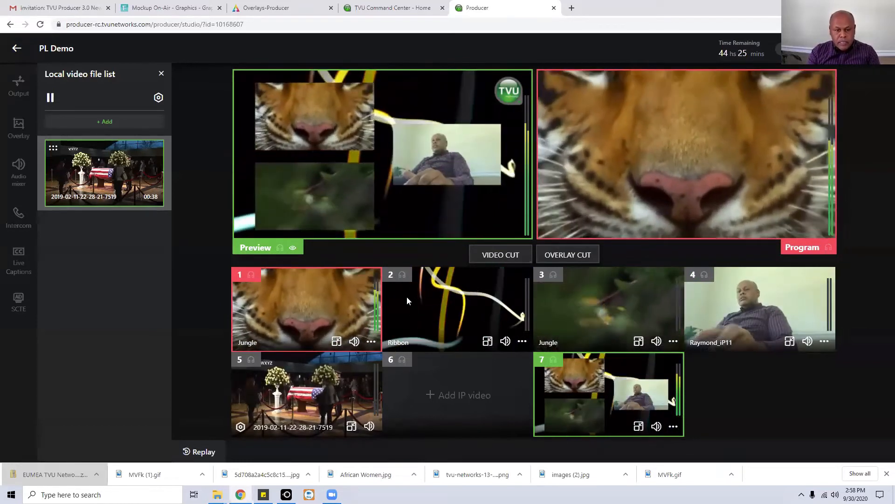
pyautogui.click(406, 300)
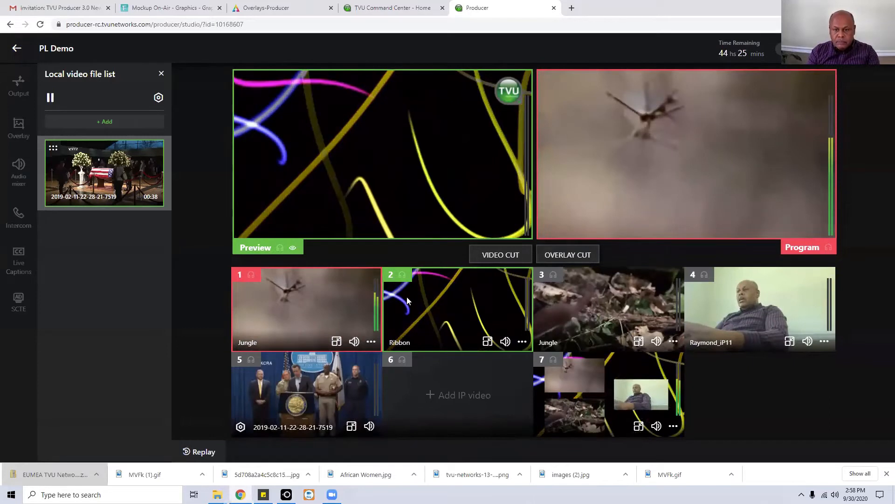
pyautogui.press('4')
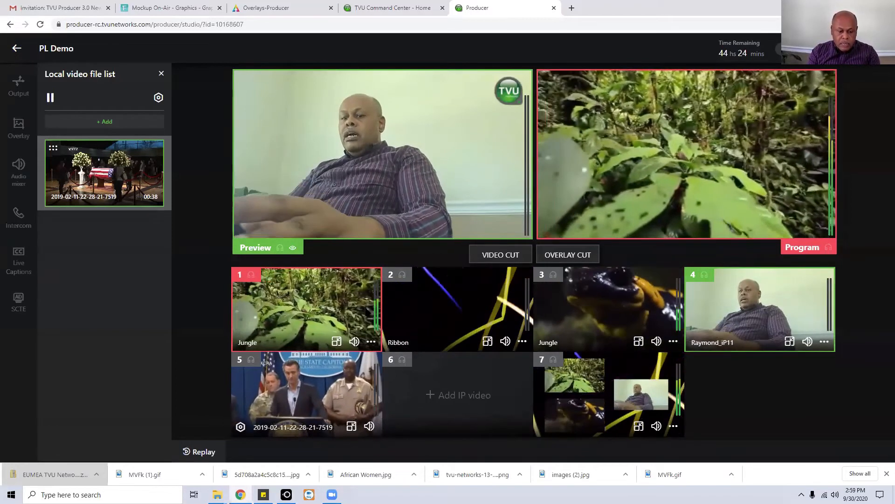
pyautogui.click(354, 294)
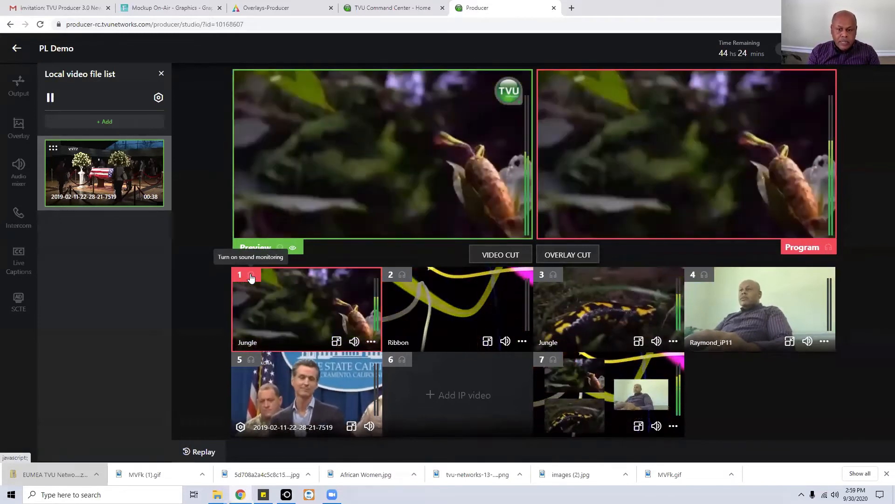
# Briefly monitor Jungle 1's audio, then cut the Ribbon source to program.
pyautogui.click(251, 276)
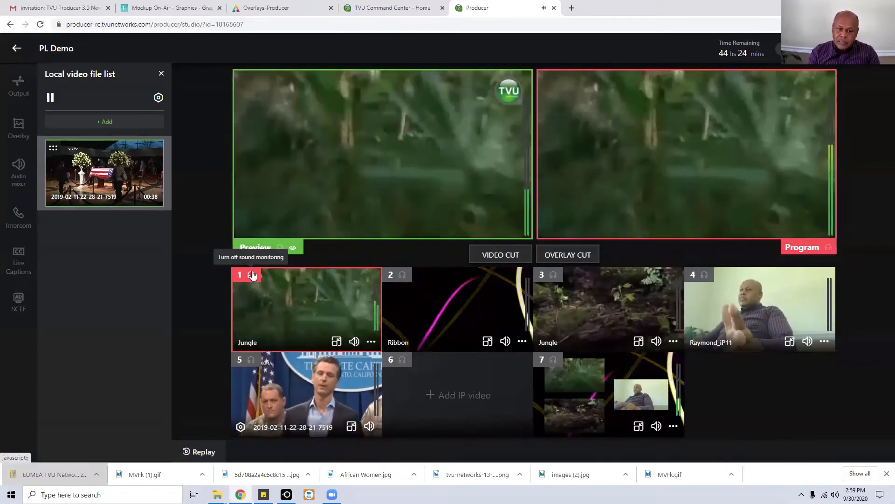
pyautogui.click(253, 276)
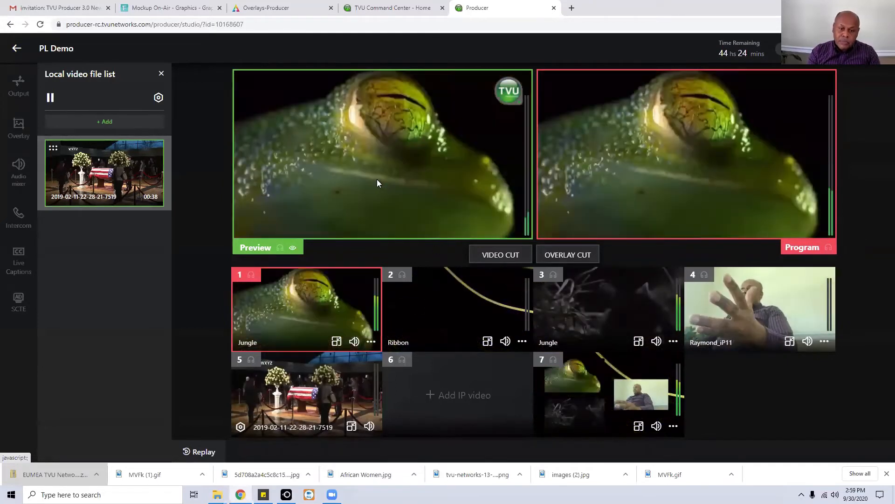
pyautogui.click(450, 309)
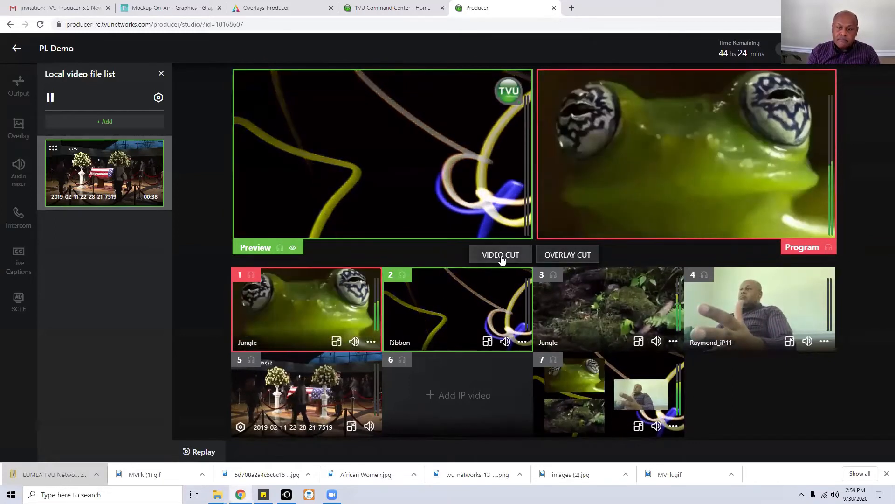
pyautogui.click(501, 259)
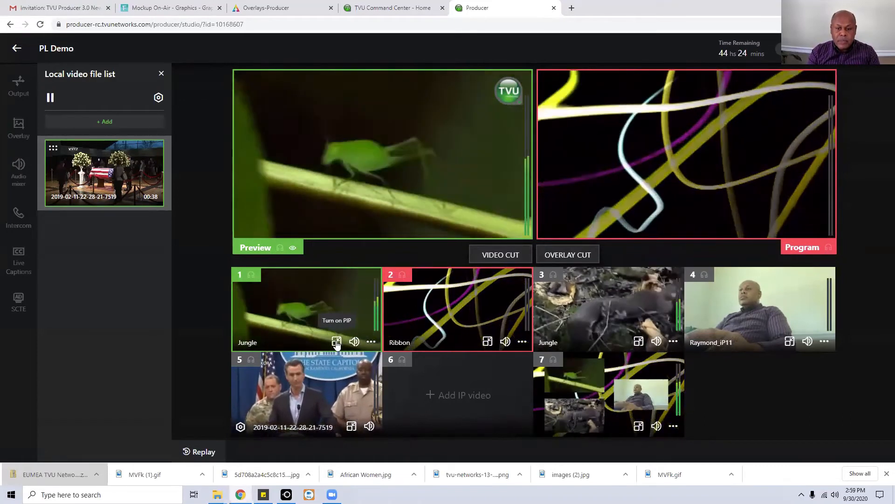
# Add source 3 as a lower-left picture-in-picture inset and overlay-cut it to program.
pyautogui.click(337, 342)
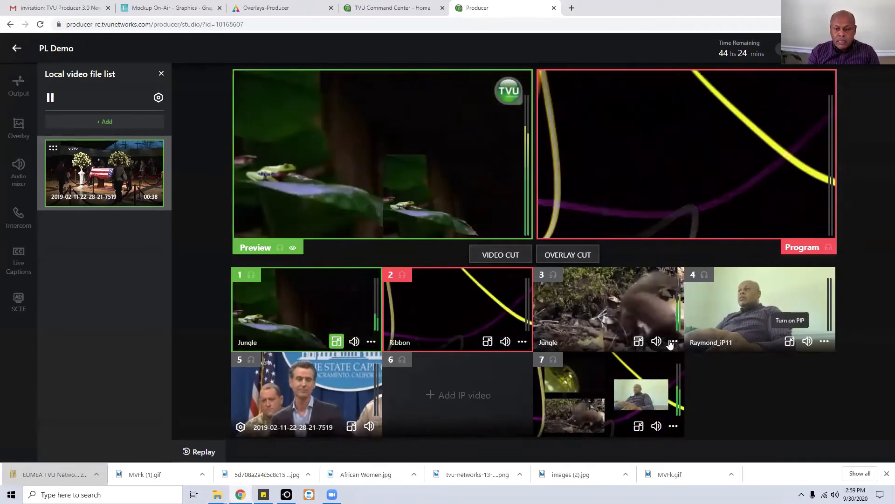
pyautogui.click(638, 341)
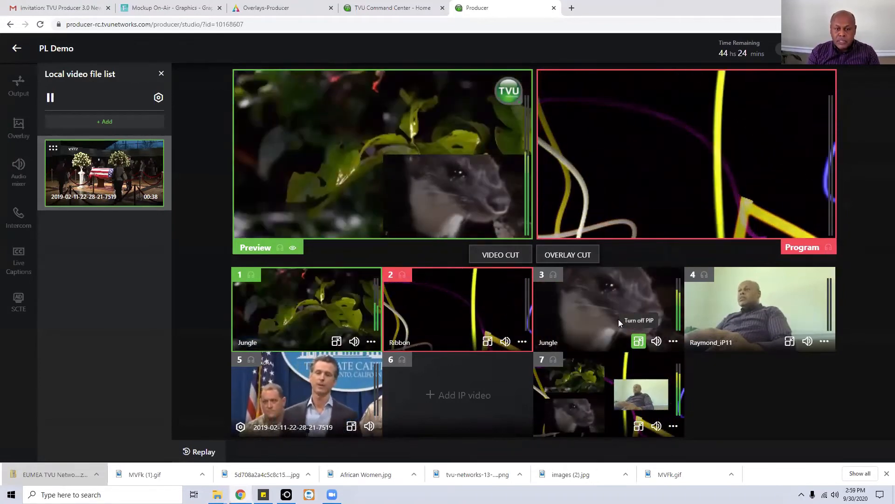
pyautogui.moveTo(347, 162); pyautogui.dragTo(273, 173)
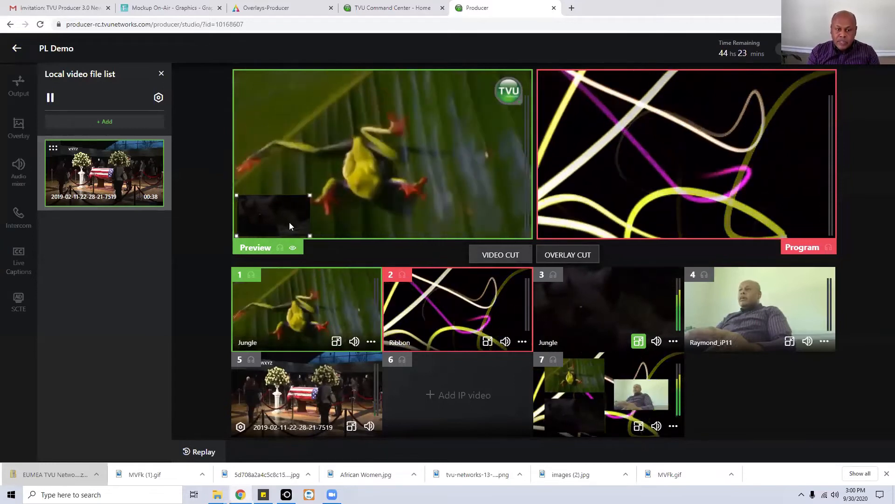
pyautogui.click(569, 255)
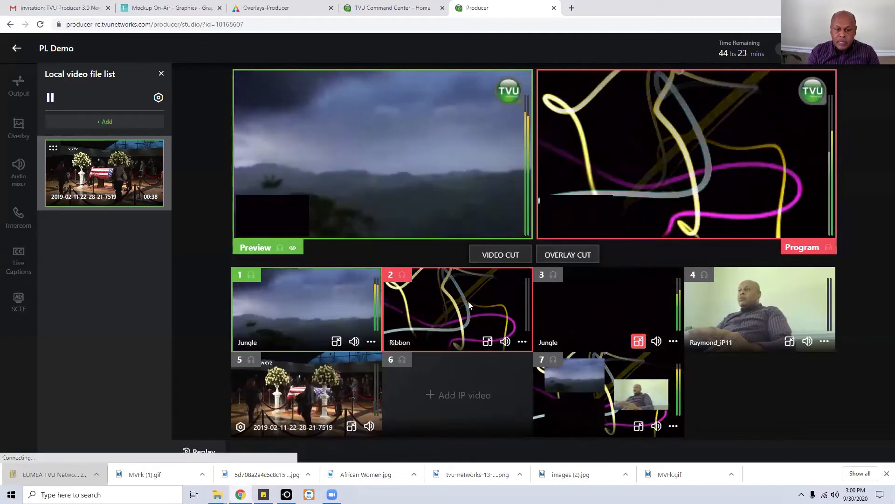
# Swap the inset to the source 4 camera, enlarge it, and apply to program.
pyautogui.click(790, 341)
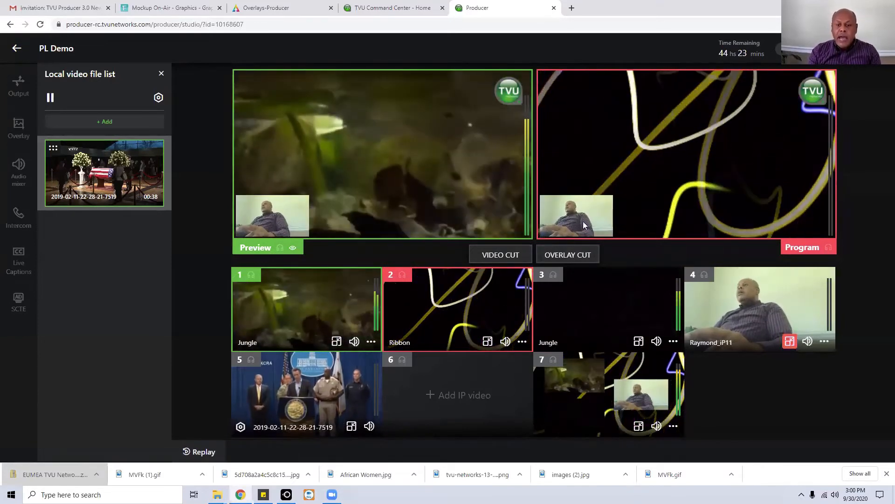
pyautogui.click(299, 218)
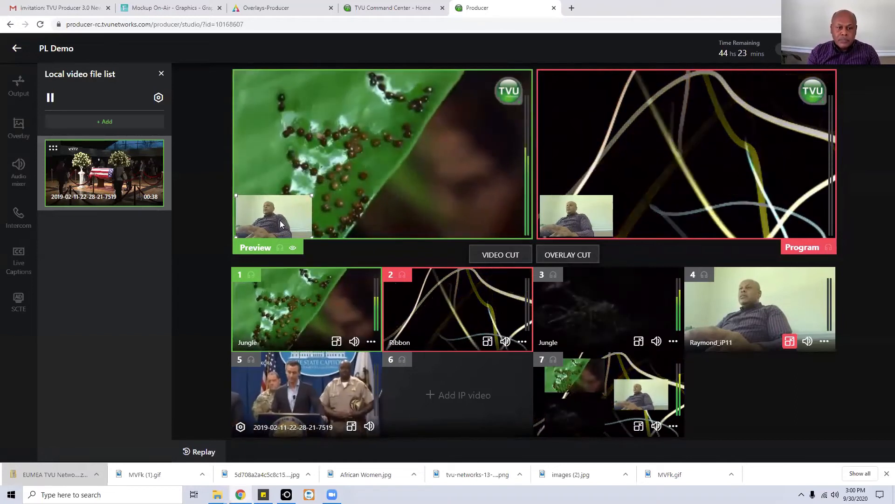
pyautogui.moveTo(280, 221); pyautogui.dragTo(335, 175)
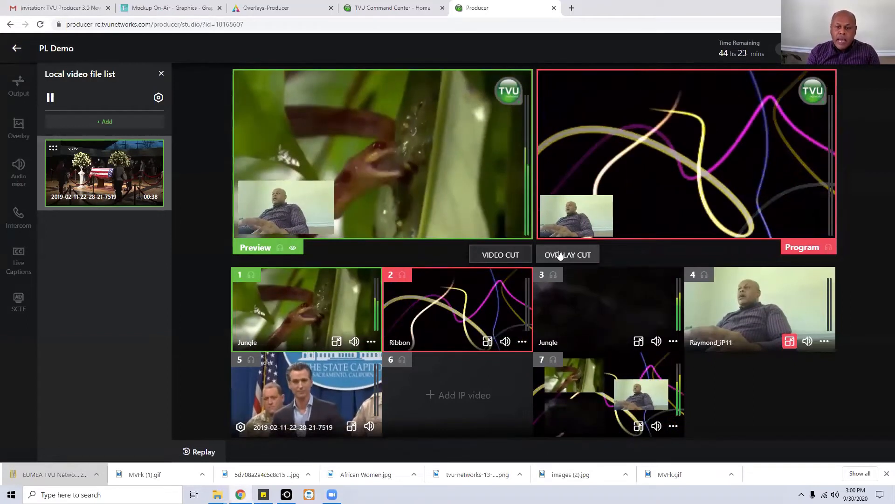
pyautogui.click(560, 255)
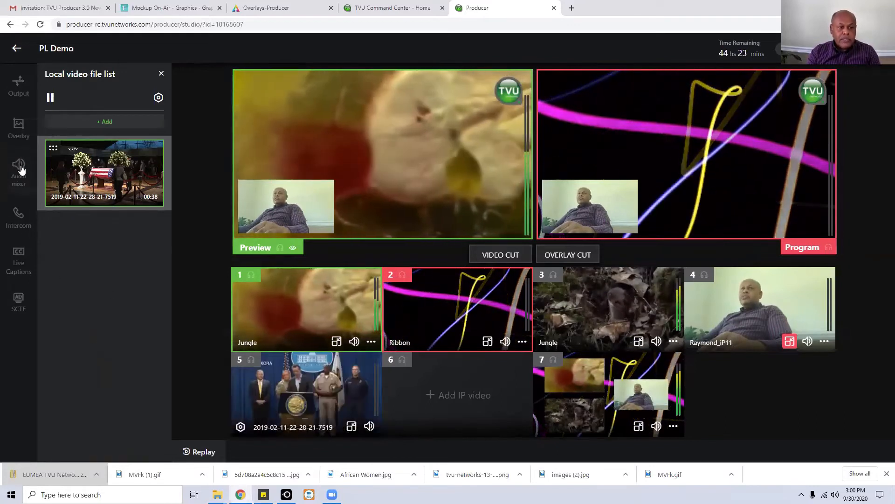
# Turn off Audio follow video, add Audio 1, 2 and 3 to the mix, and raise source 4's volume.
pyautogui.click(19, 167)
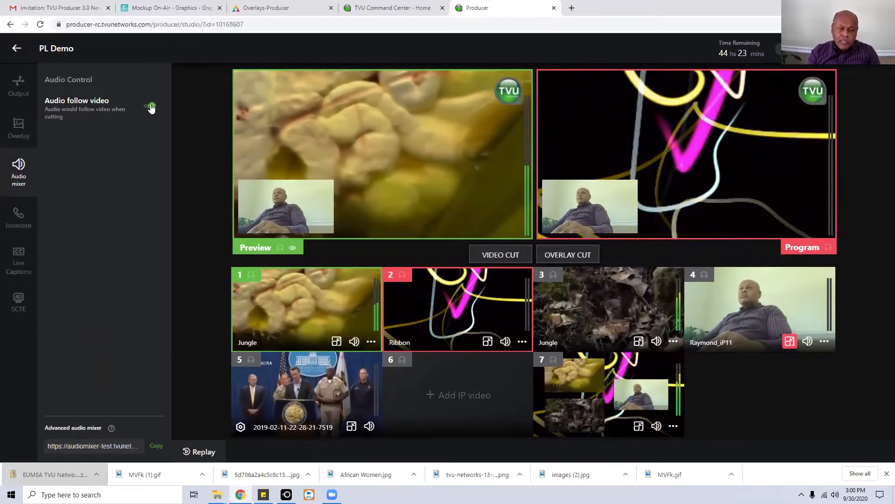
pyautogui.click(151, 108)
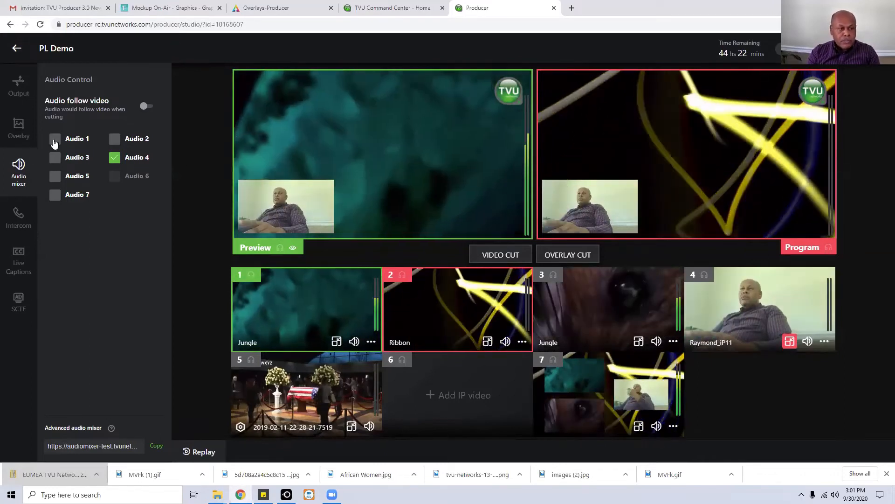
pyautogui.click(55, 139)
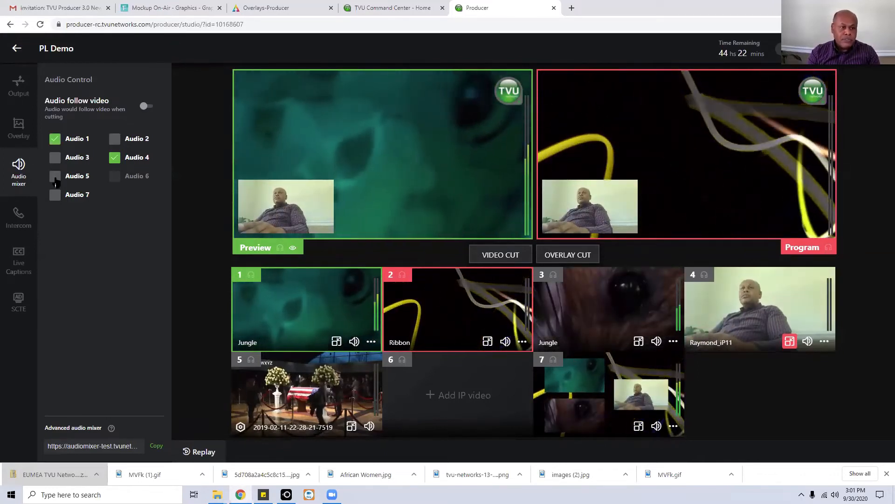
pyautogui.click(55, 157)
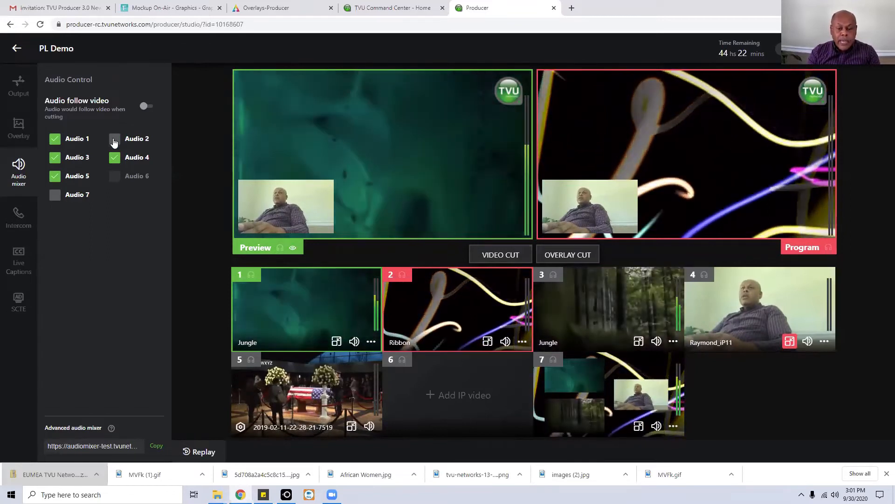
pyautogui.click(114, 139)
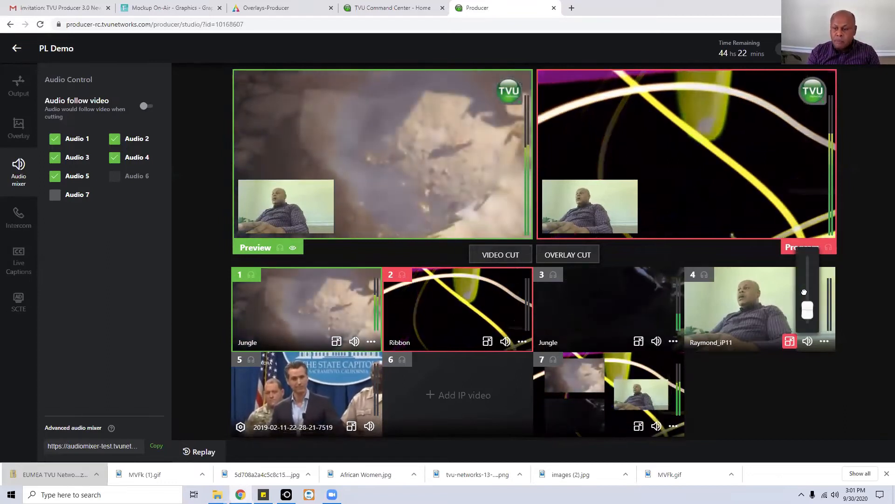
pyautogui.click(804, 292)
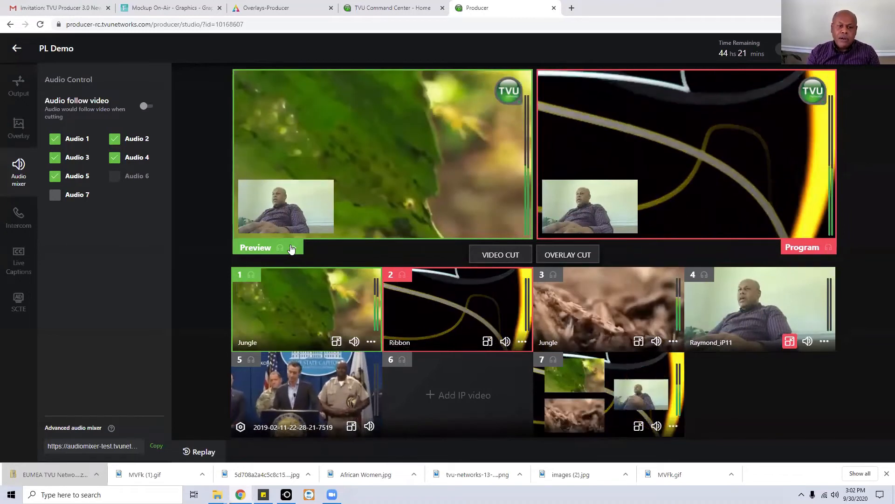
# With direct cut on, take sources 1, 3 and 5 live in turn, then turn direct cut off.
pyautogui.click(291, 248)
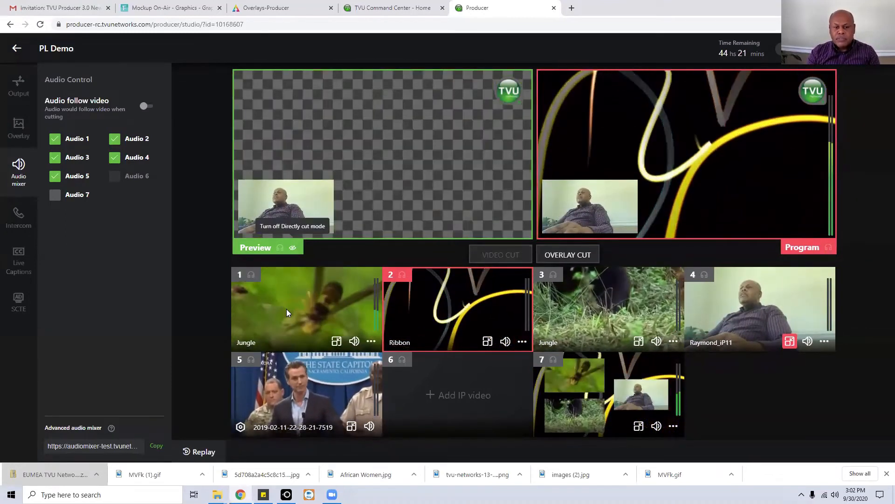
pyautogui.click(372, 341)
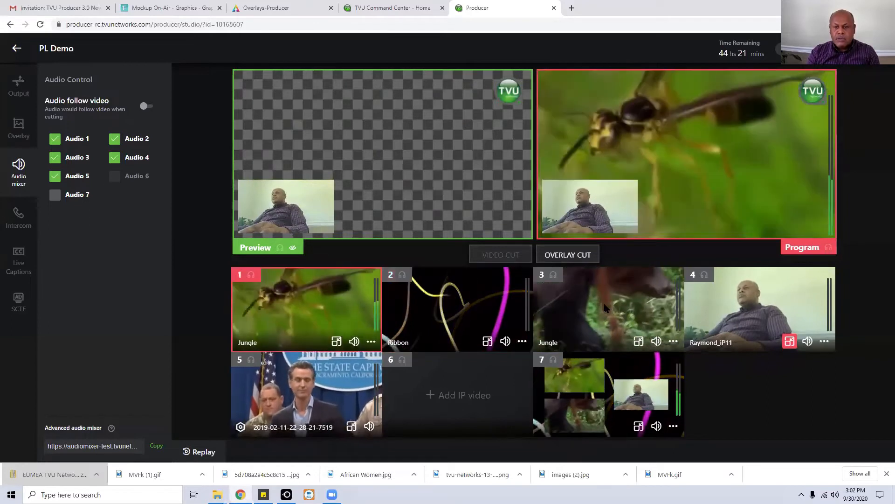
pyautogui.click(605, 307)
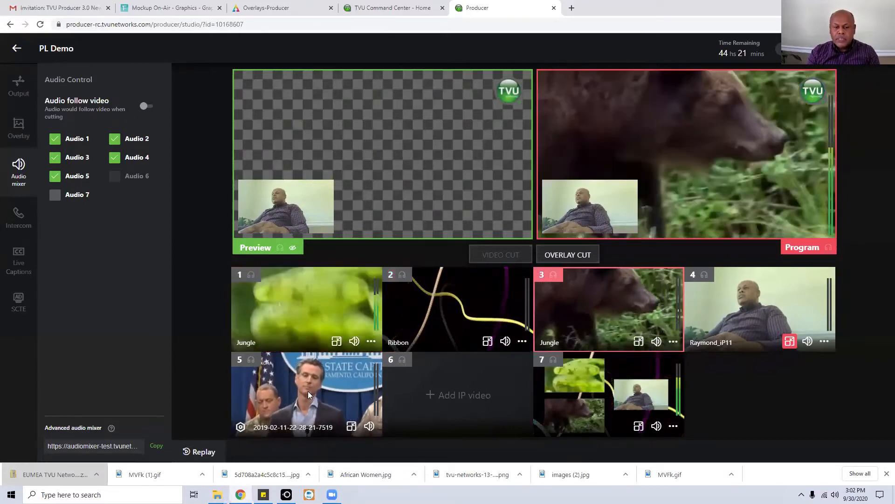
pyautogui.click(308, 393)
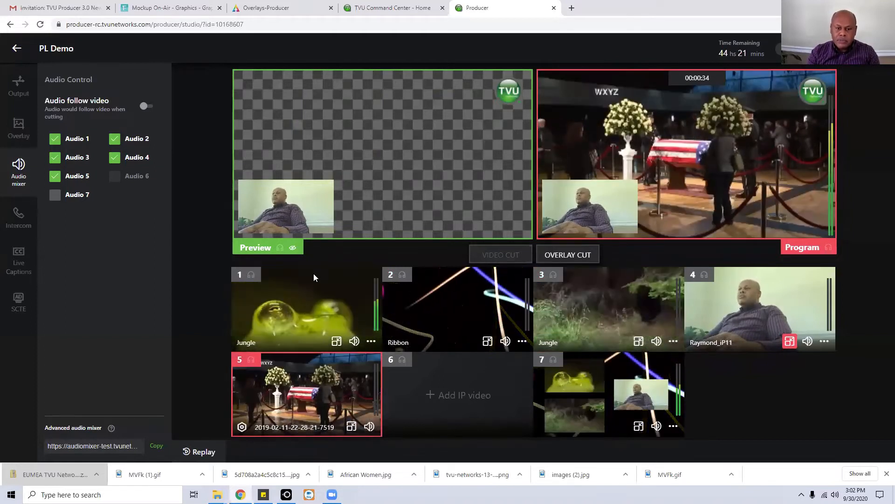
pyautogui.click(293, 248)
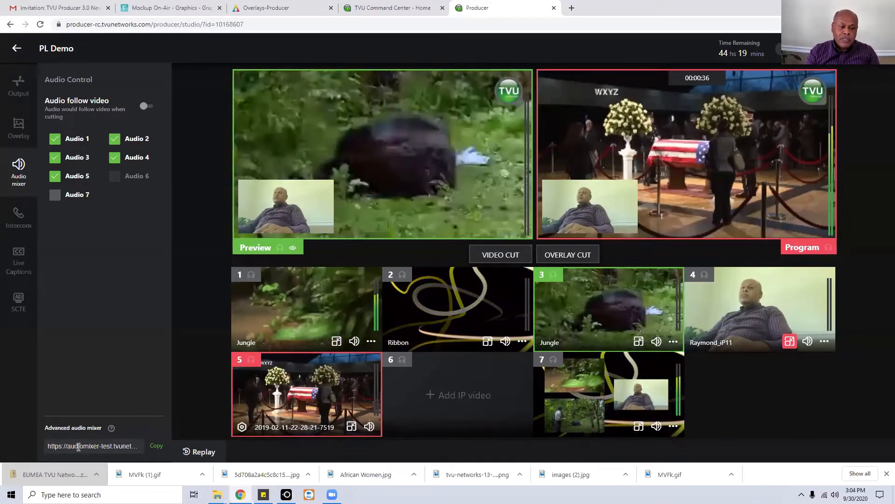
# Launch the Advanced audio mixer from the Audio Control panel.
pyautogui.click(78, 446)
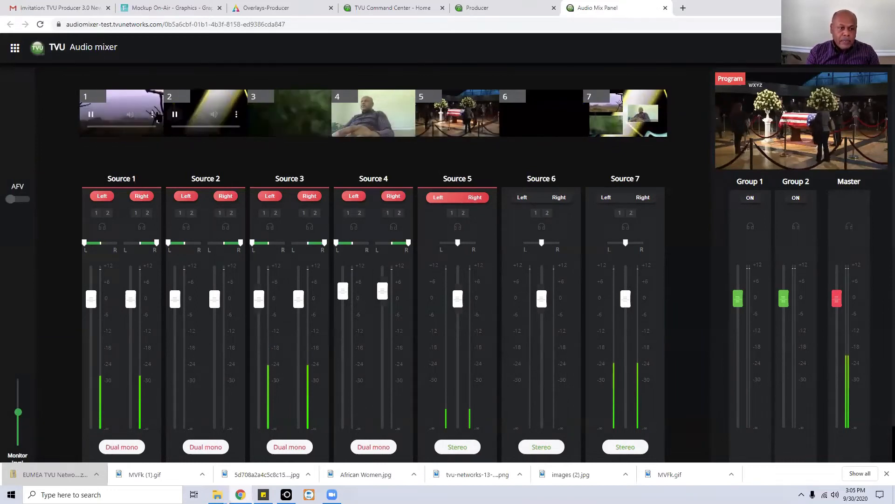
# Float source 1's video and close it, raise the monitor level, and set Master to about -12.
pyautogui.click(153, 116)
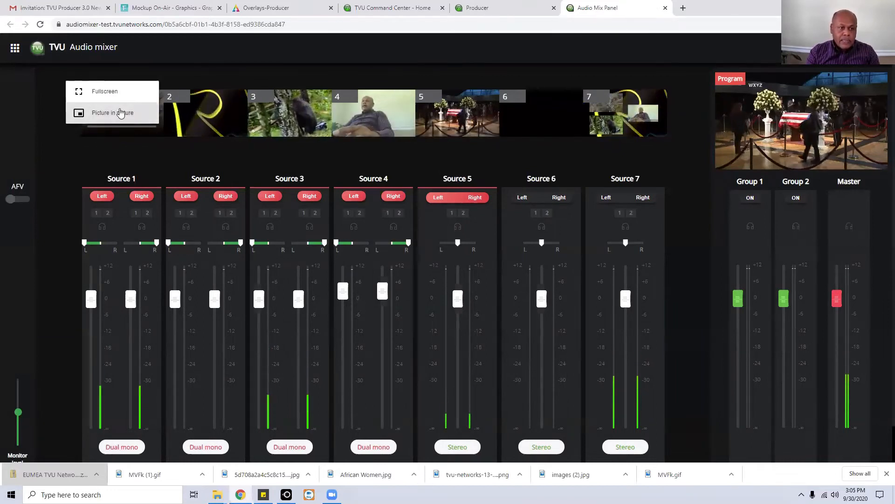
pyautogui.click(116, 116)
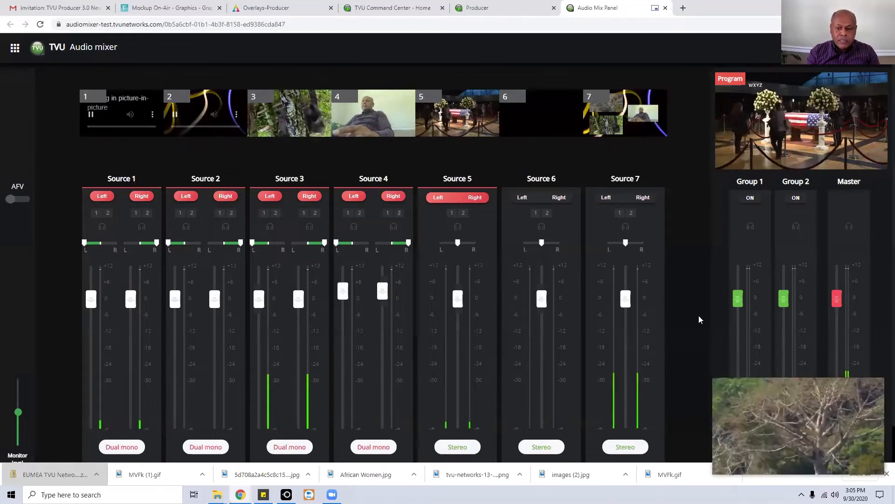
pyautogui.moveTo(760, 414); pyautogui.dragTo(294, 203)
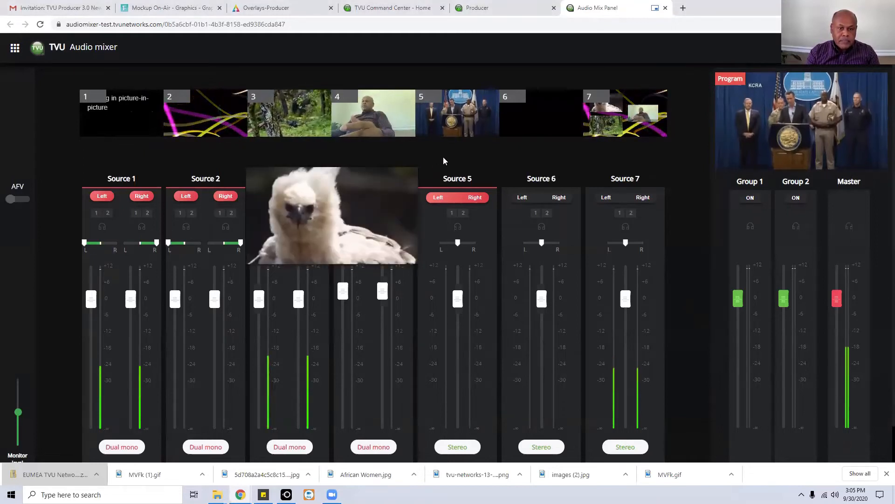
pyautogui.click(411, 175)
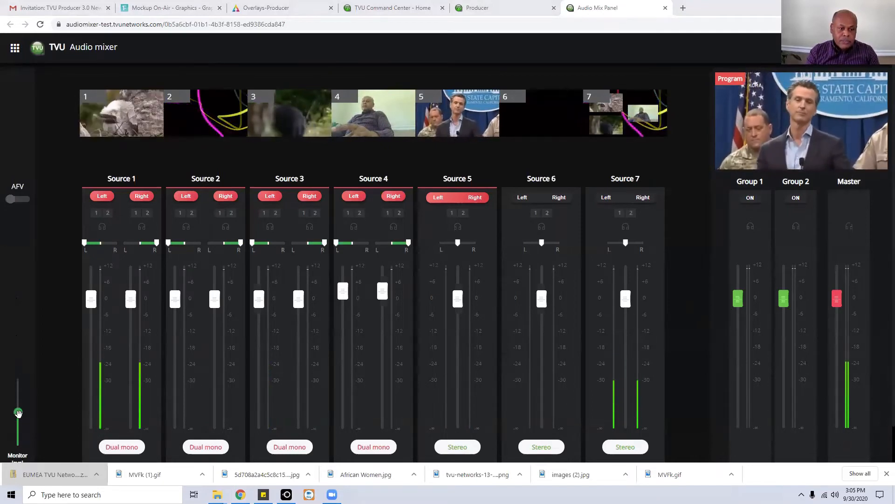
pyautogui.moveTo(19, 413)
pyautogui.mouseDown()
pyautogui.moveTo(17, 392)
pyautogui.moveTo(26, 423)
pyautogui.mouseUp()
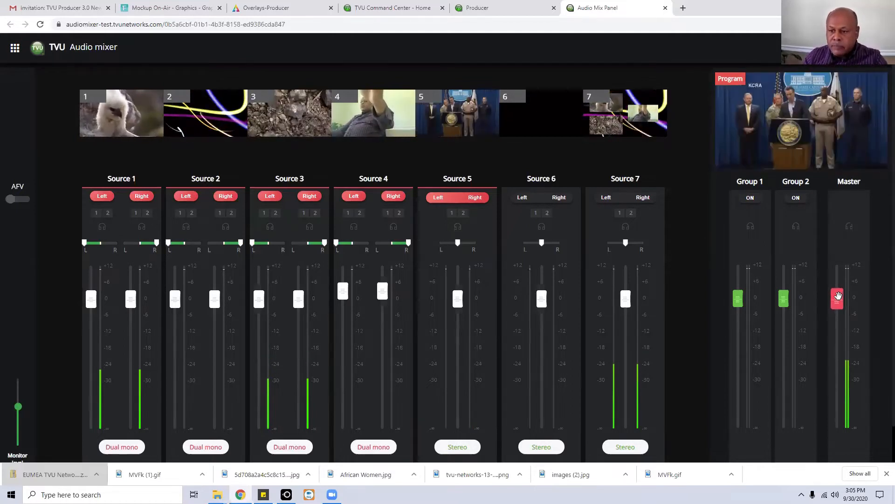
pyautogui.moveTo(840, 298); pyautogui.dragTo(854, 343)
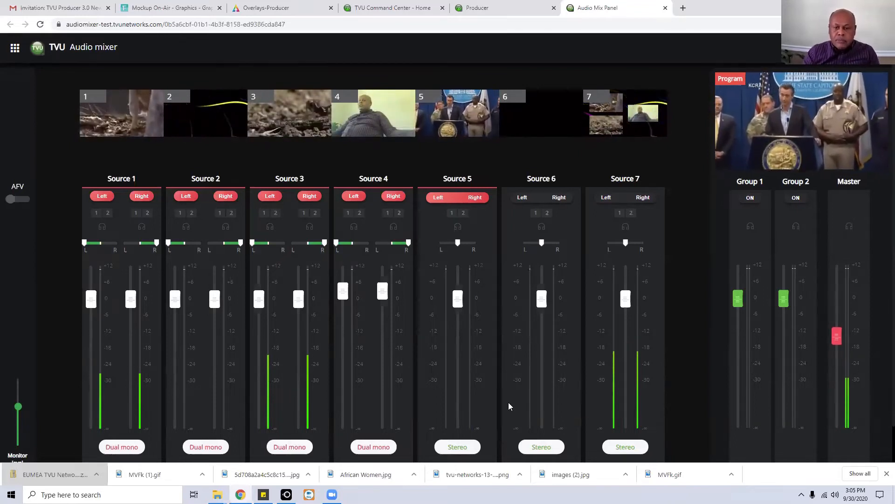
# Pause, full-screen and float the program video, then close the audio mixer tab.
pyautogui.moveTo(793, 137)
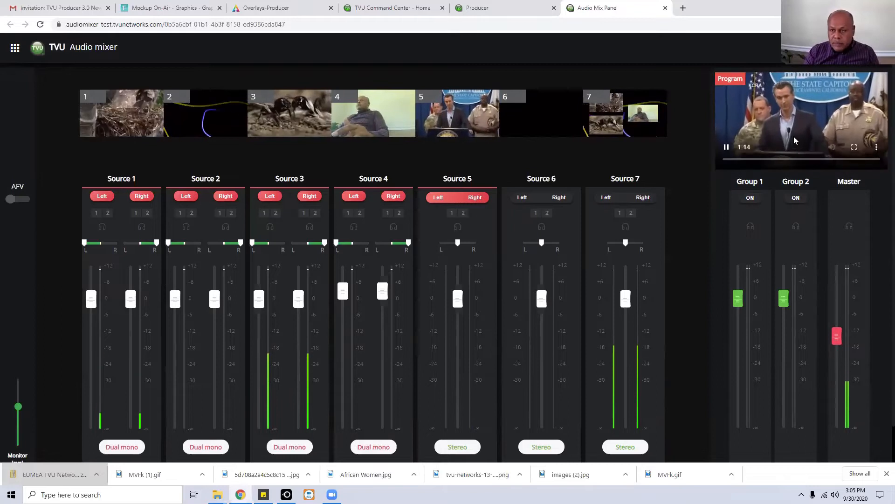
pyautogui.click(804, 106)
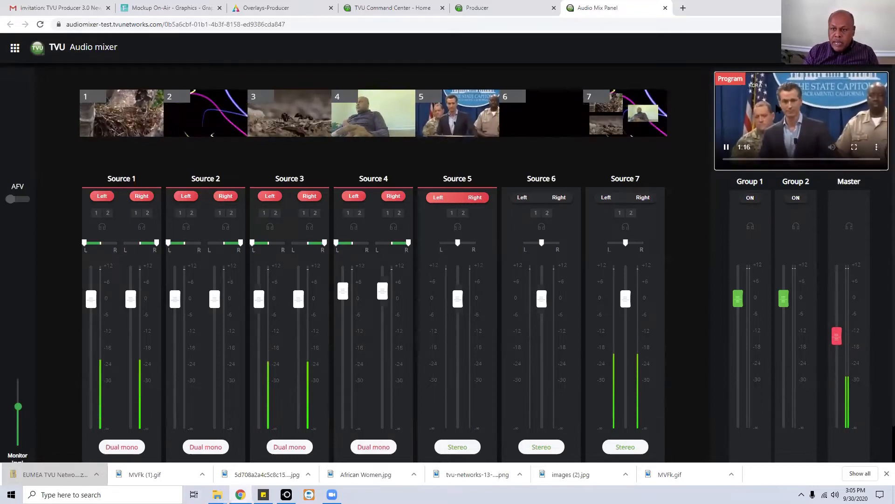
pyautogui.doubleClick(881, 108)
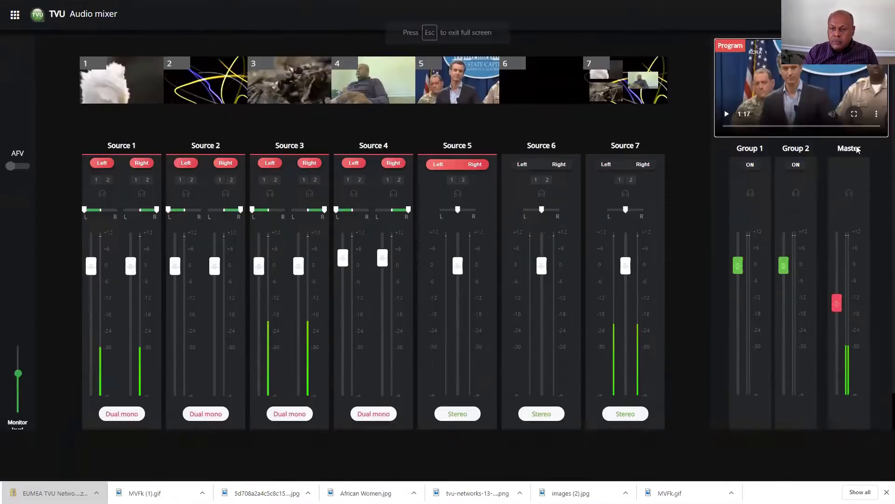
pyautogui.press('Escape')
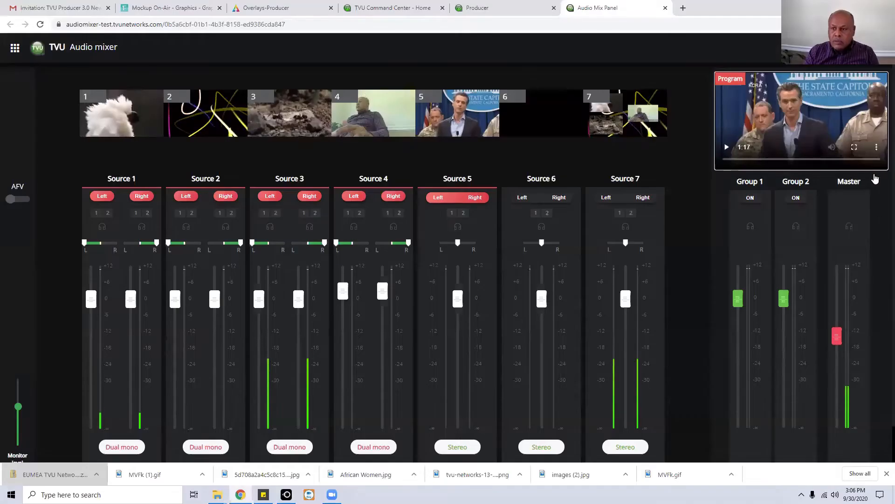
pyautogui.click(879, 148)
pyautogui.click(834, 146)
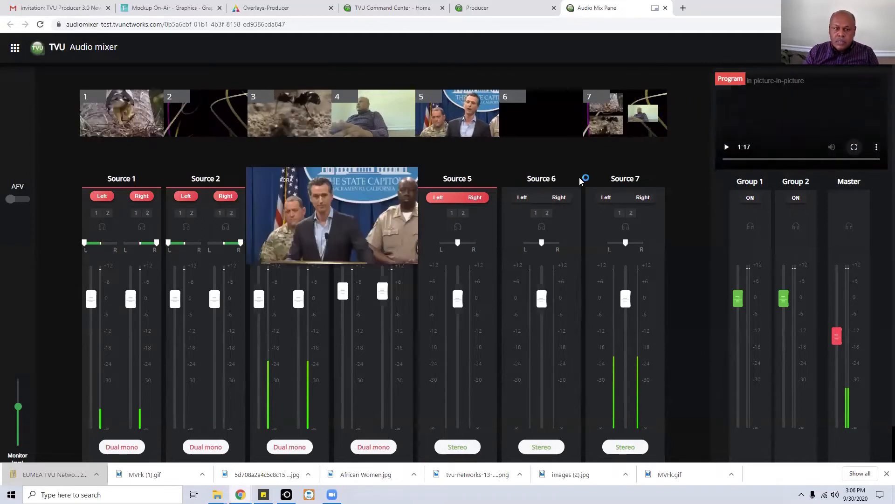
pyautogui.click(409, 177)
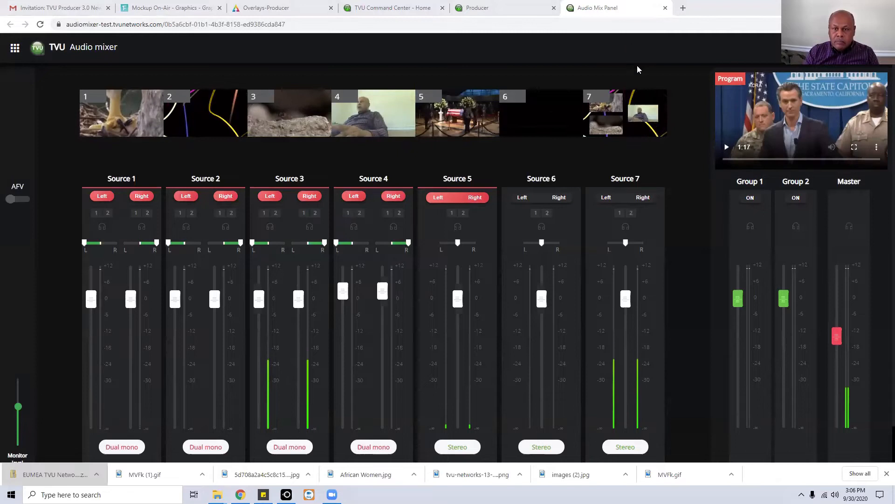
pyautogui.click(664, 11)
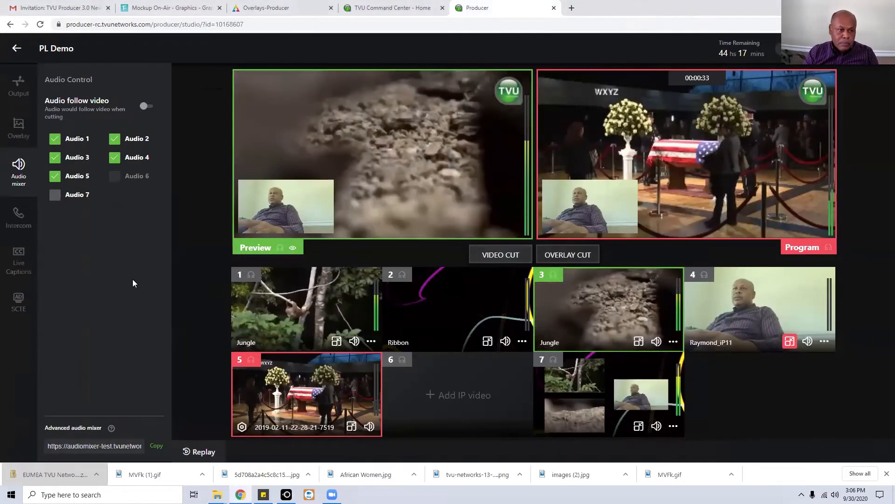
# Switch Audio follow video back on and bring up the Overlay panel.
pyautogui.click(146, 108)
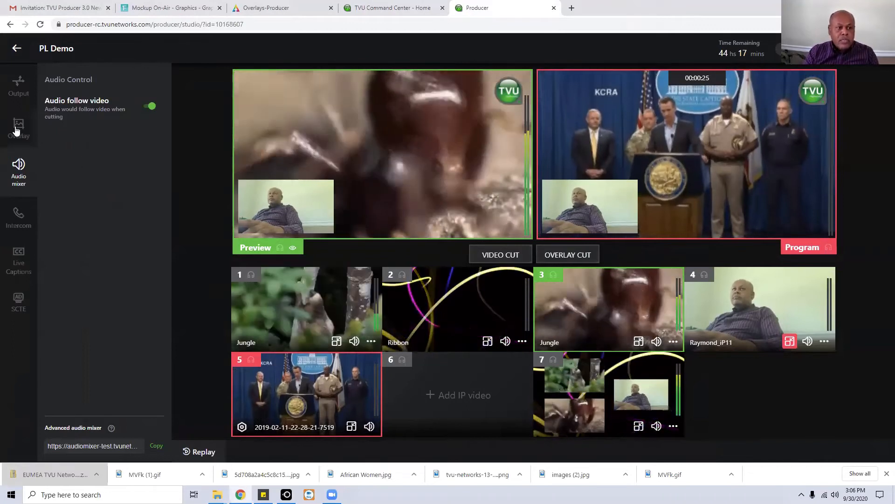
pyautogui.click(18, 125)
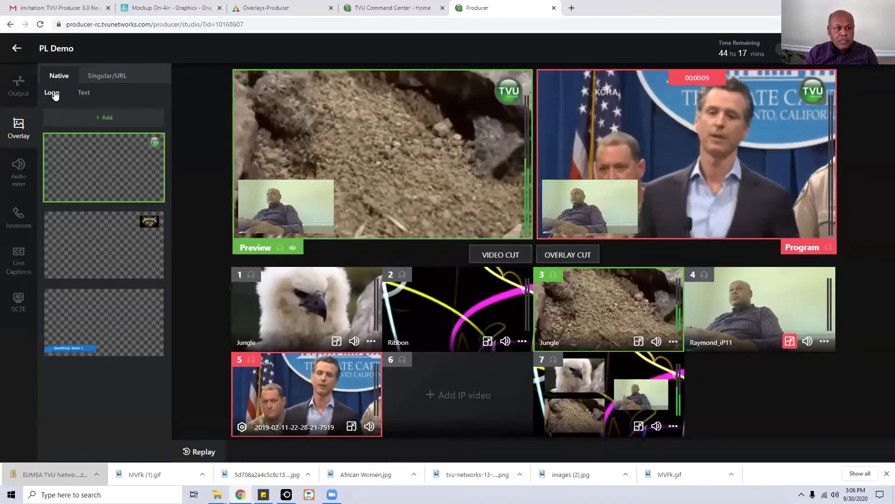
pyautogui.click(85, 96)
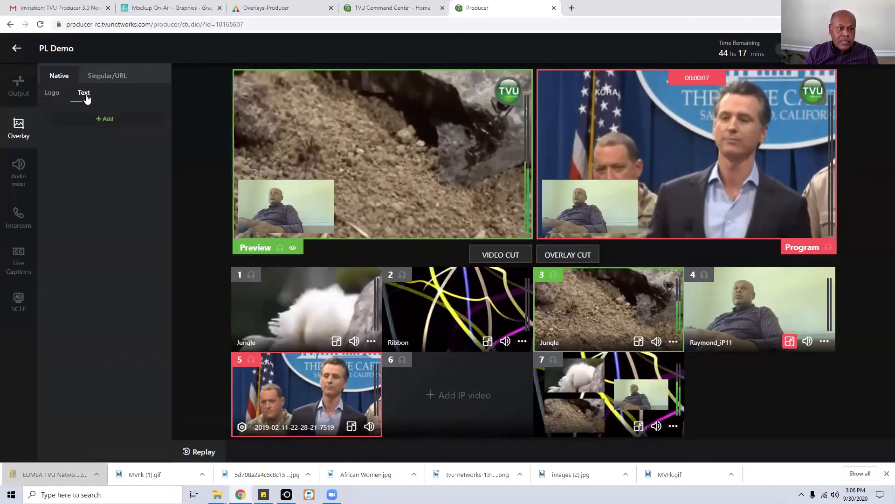
pyautogui.click(107, 122)
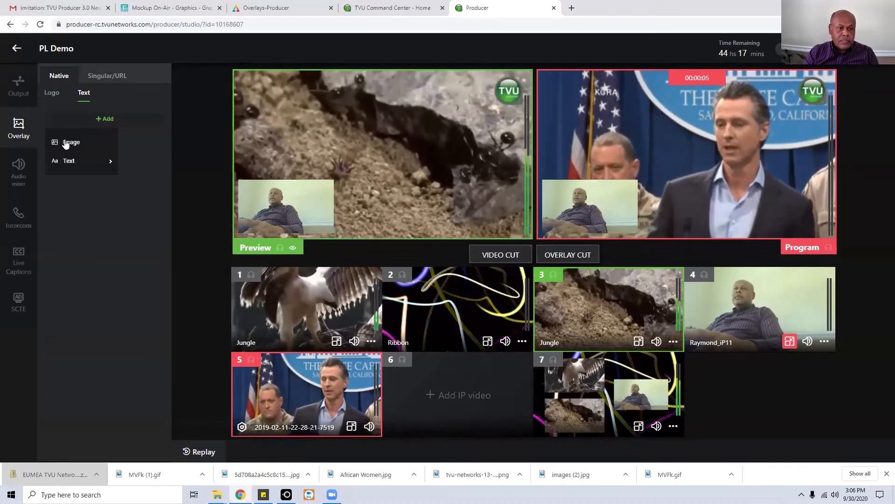
pyautogui.moveTo(81, 166)
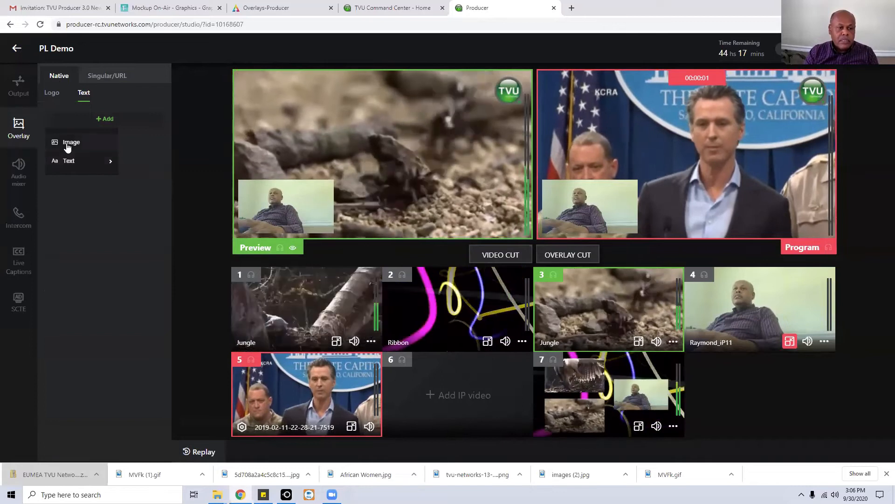
pyautogui.click(57, 78)
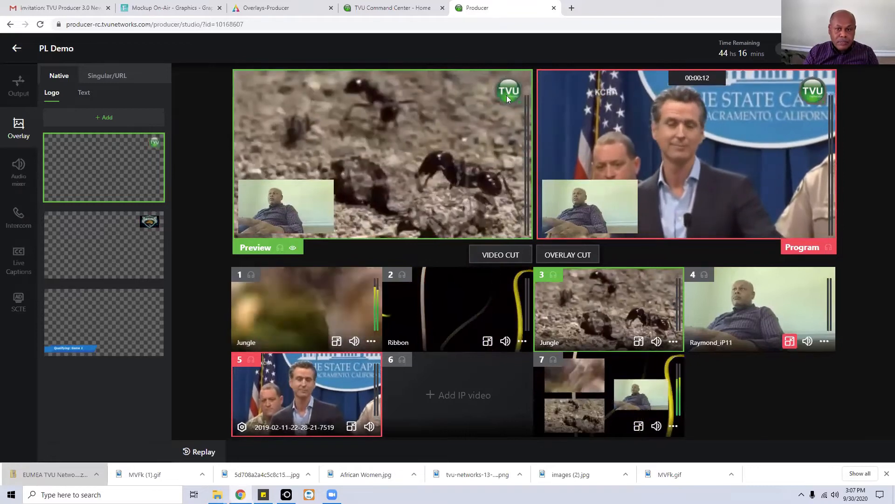
# Replace the TVU logo with an enlarged Jaguars logo, add the Qualifying: Game 1 banner, and send to program.
pyautogui.click(109, 164)
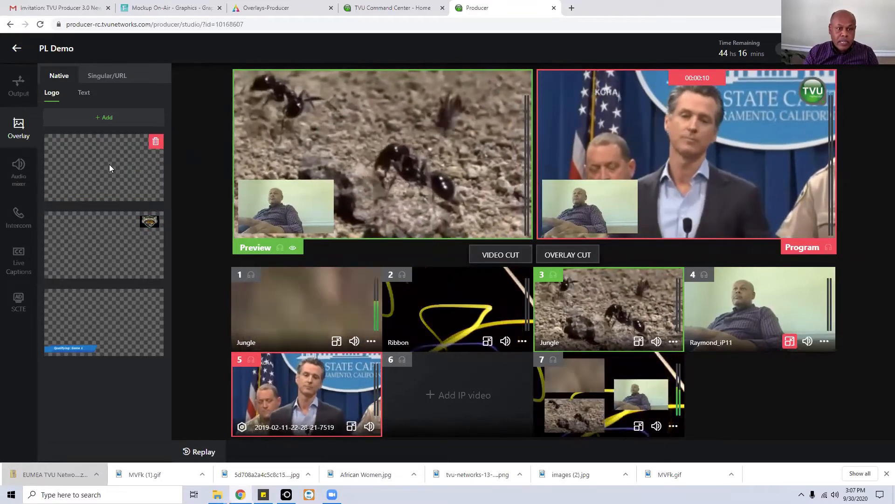
pyautogui.click(123, 239)
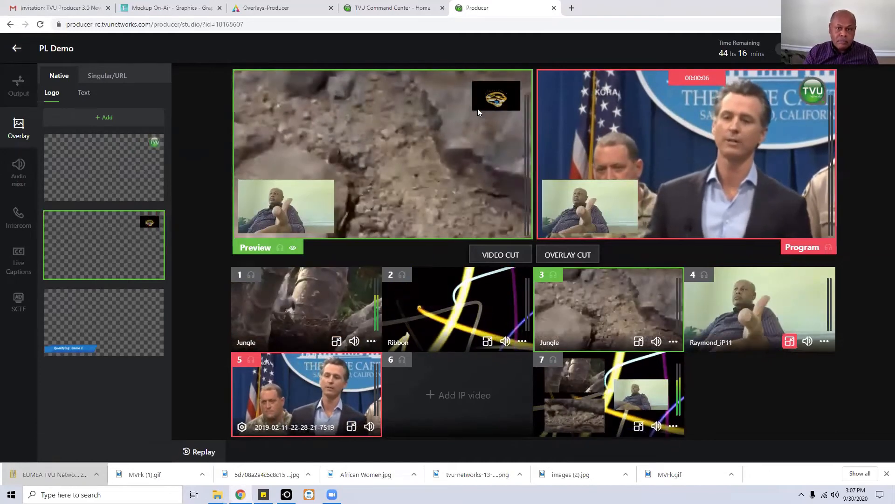
pyautogui.moveTo(473, 110); pyautogui.dragTo(486, 92)
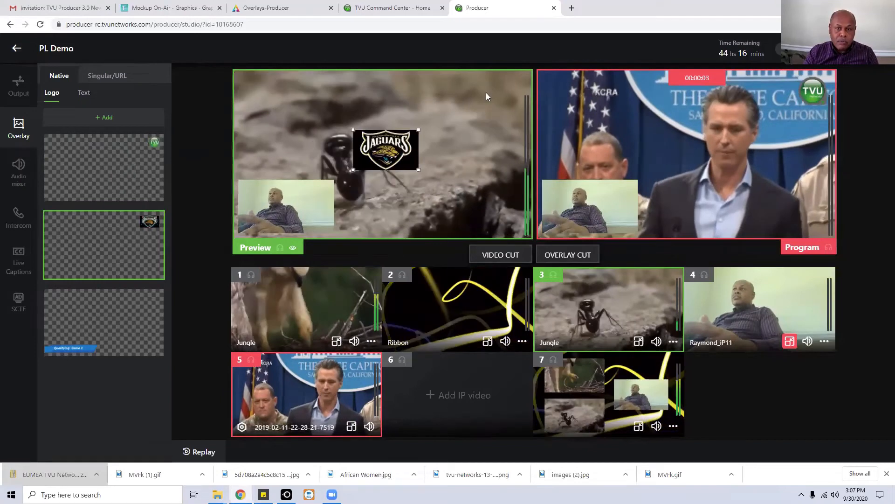
pyautogui.click(97, 316)
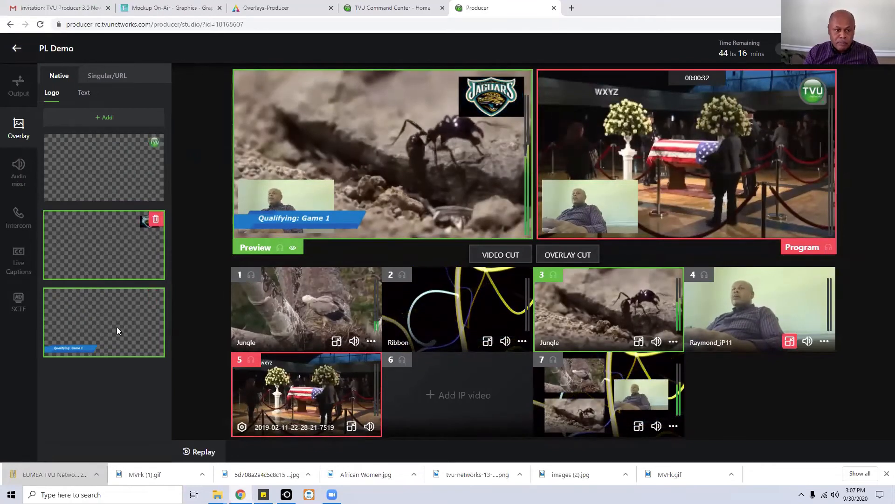
pyautogui.click(571, 256)
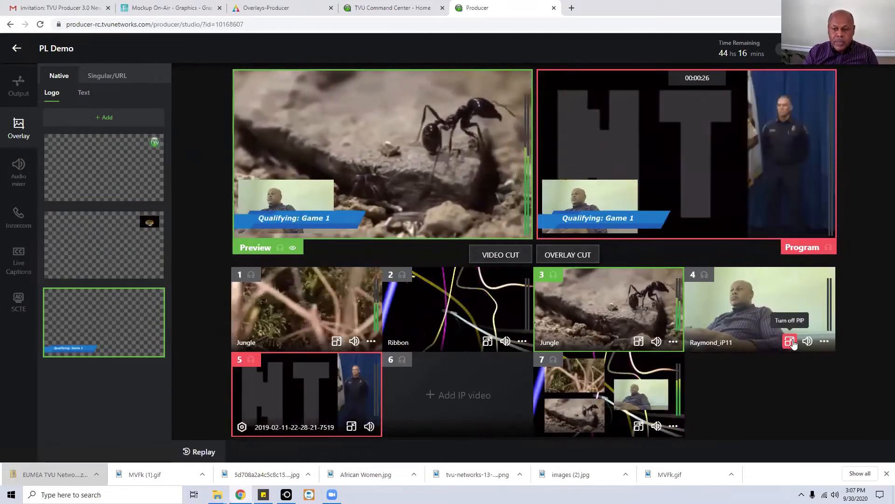
# Remove source 4's inset from program, restore the TVU logo, and clear preview overlays.
pyautogui.click(580, 256)
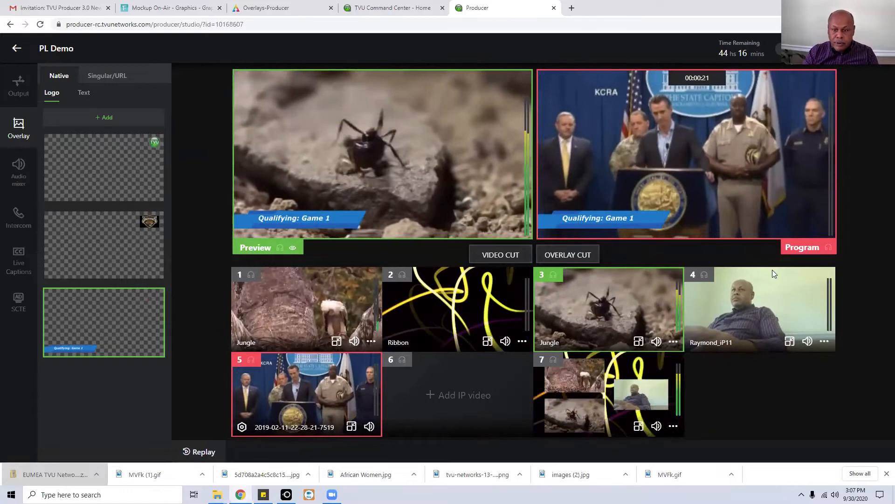
pyautogui.click(578, 259)
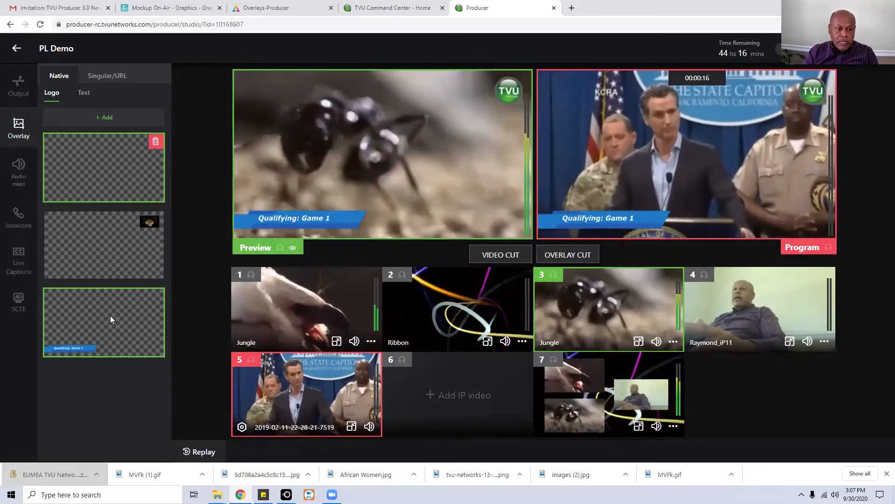
pyautogui.click(111, 316)
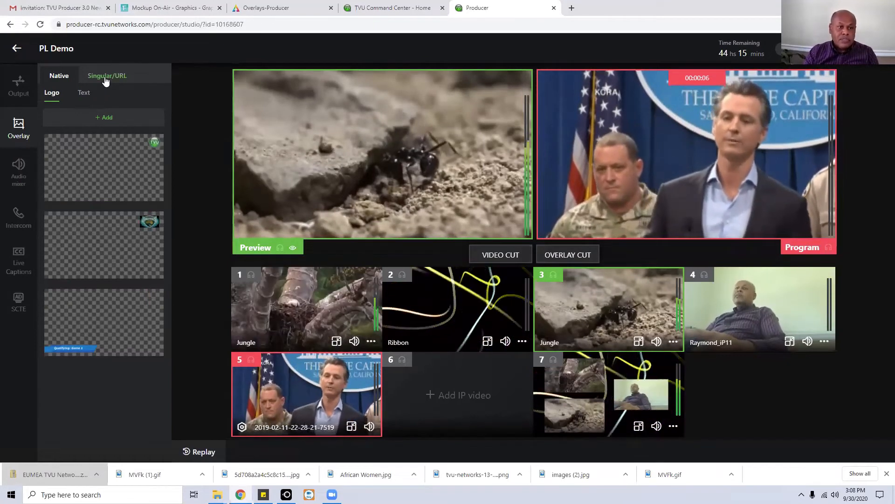
# Delete the existing graphics URL overlay from the Singular/URL list.
pyautogui.click(107, 77)
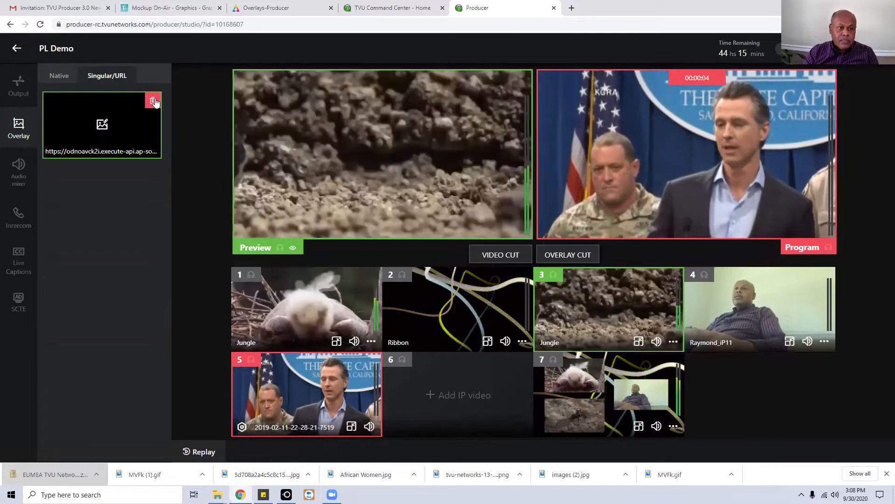
pyautogui.click(153, 101)
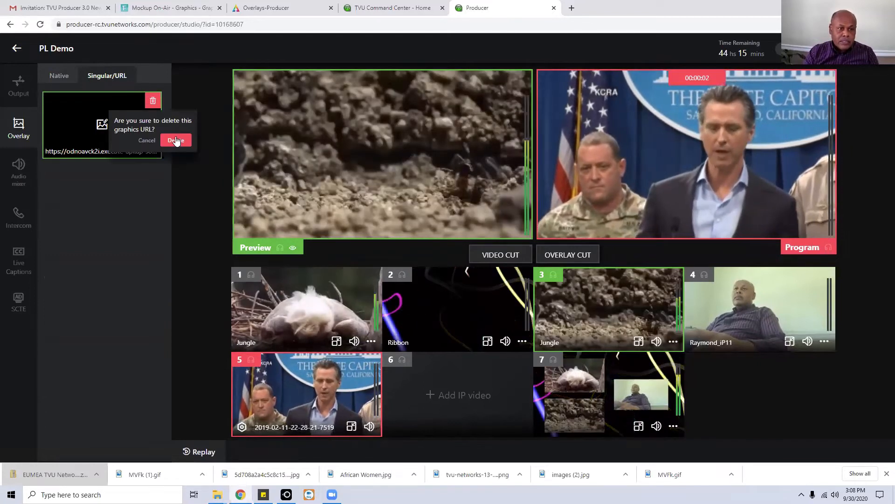
pyautogui.click(176, 140)
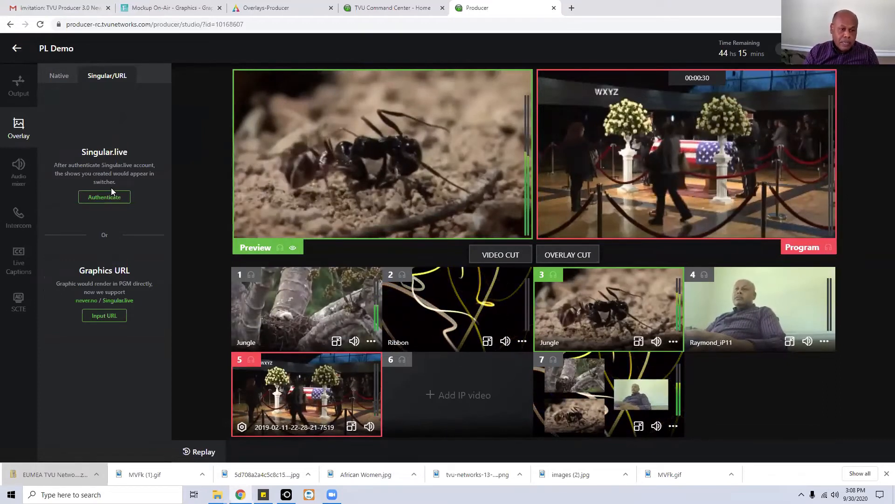
# Authenticate with the Singular.live account's e-mail and password, dismissing the save-password prompt.
pyautogui.click(105, 198)
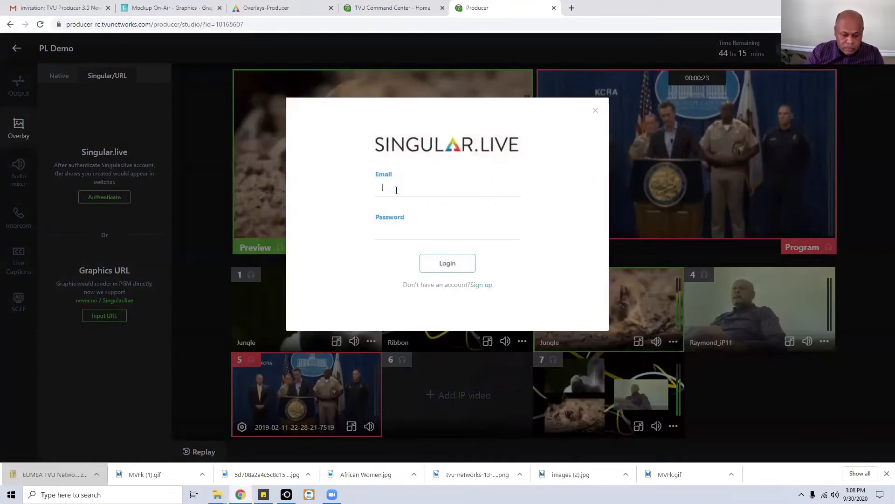
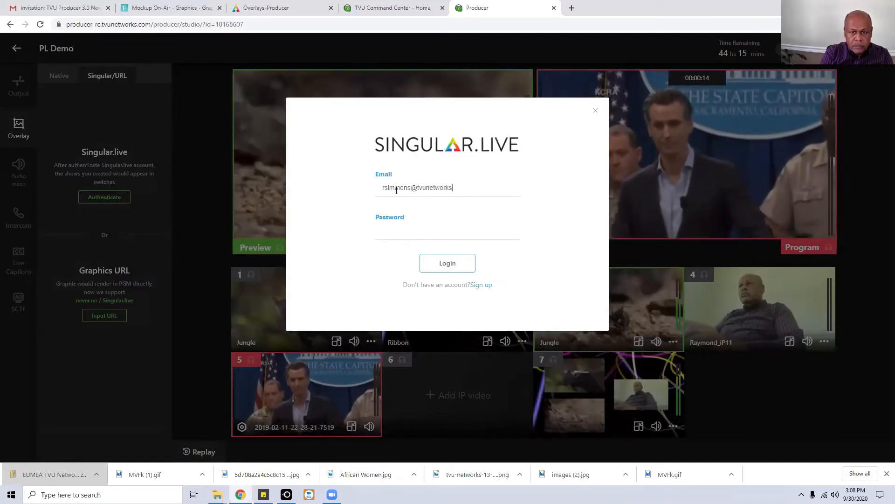
pyautogui.click(415, 233)
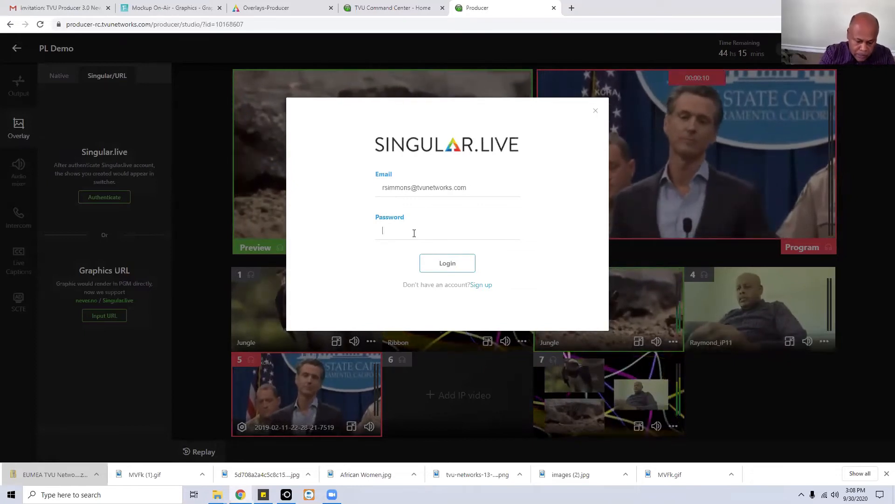
pyautogui.write('•••')
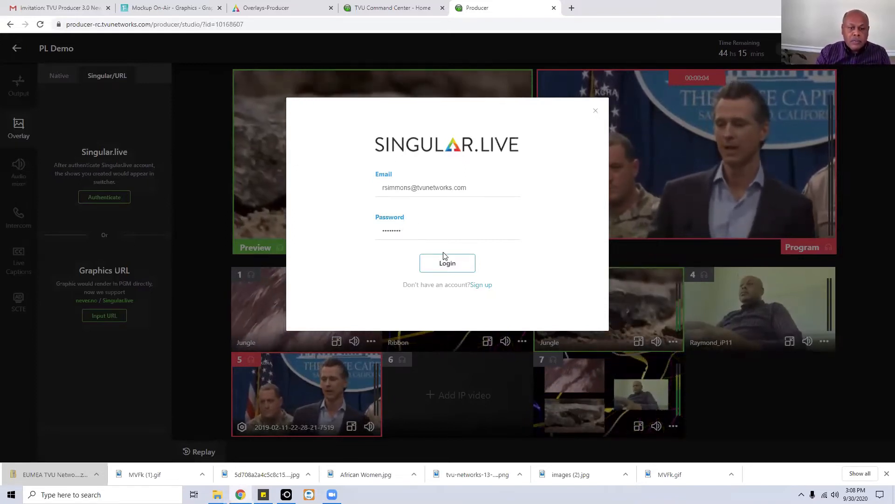
pyautogui.click(452, 265)
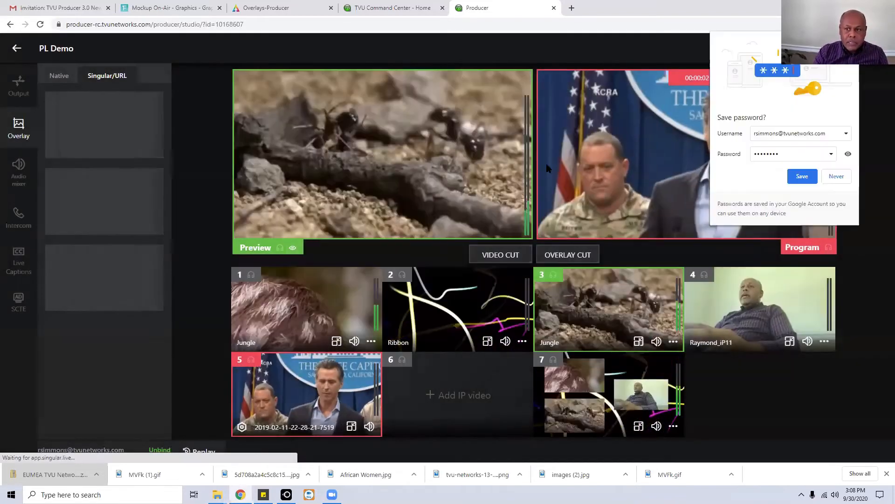
pyautogui.click(808, 177)
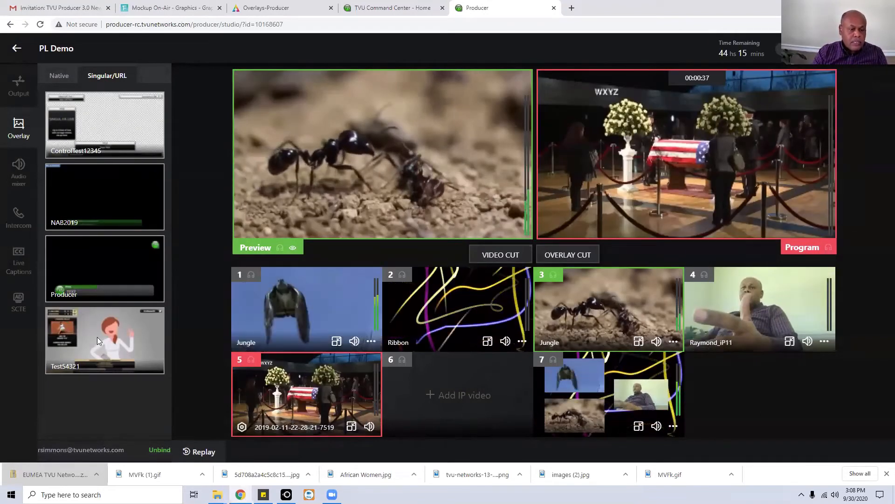
# On the Test54321 Singular overlay, toggle Upper Right and Baseline, then take an overlay cut to Program.
pyautogui.click(107, 339)
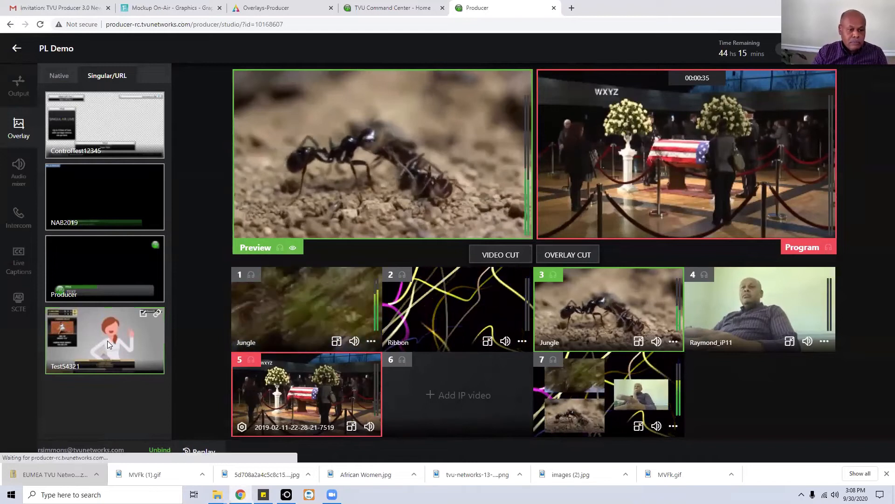
pyautogui.click(143, 315)
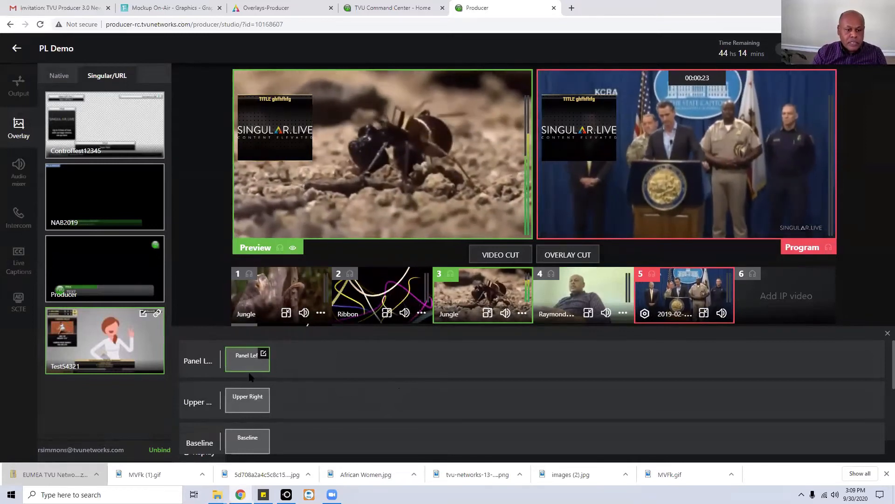
pyautogui.click(250, 401)
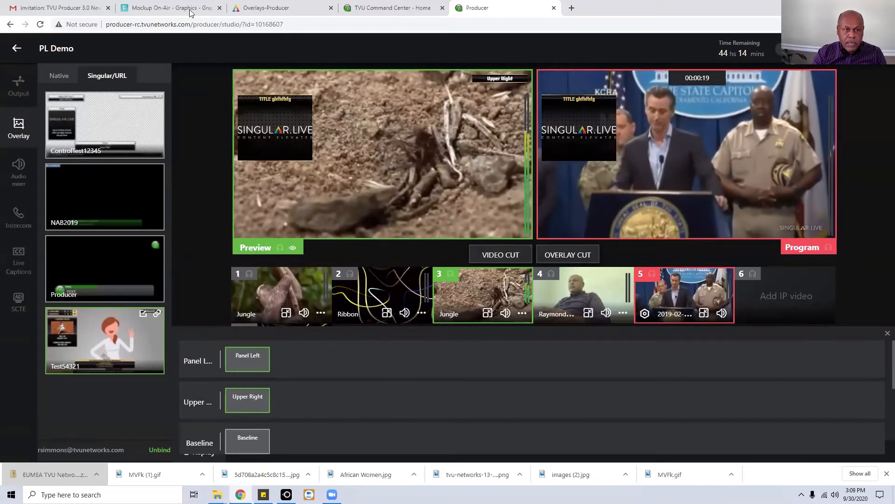
pyautogui.click(252, 11)
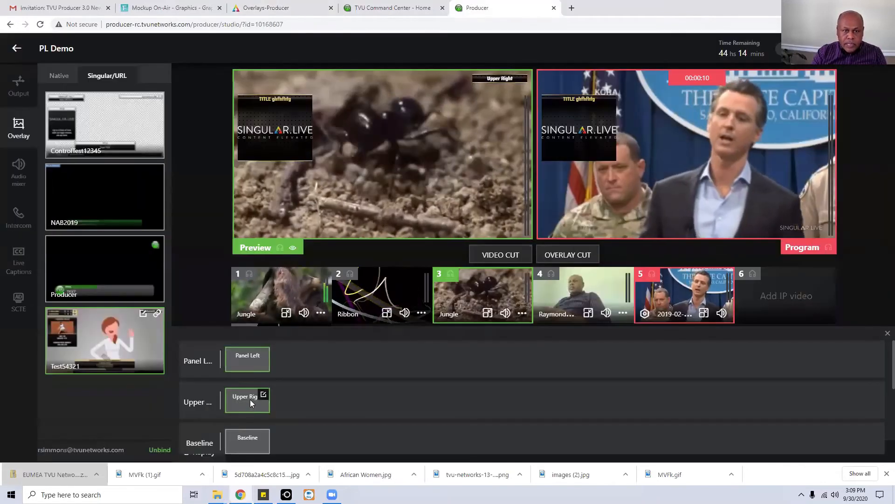
pyautogui.click(250, 399)
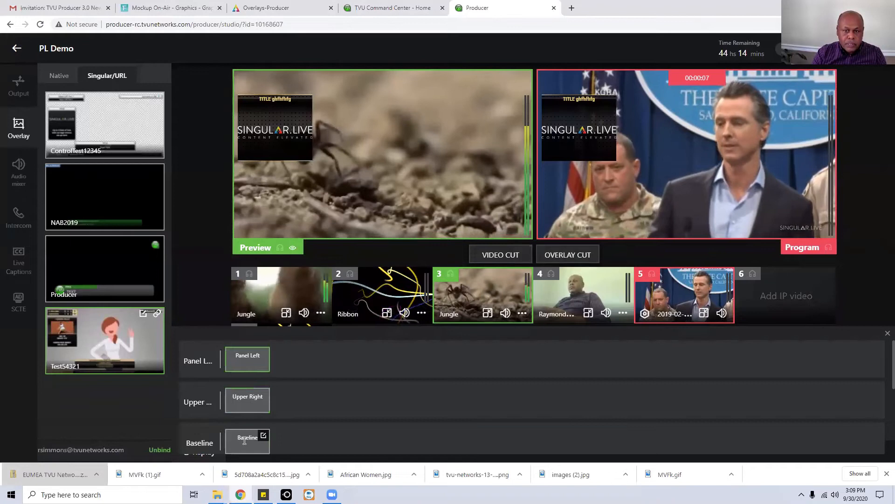
pyautogui.click(245, 440)
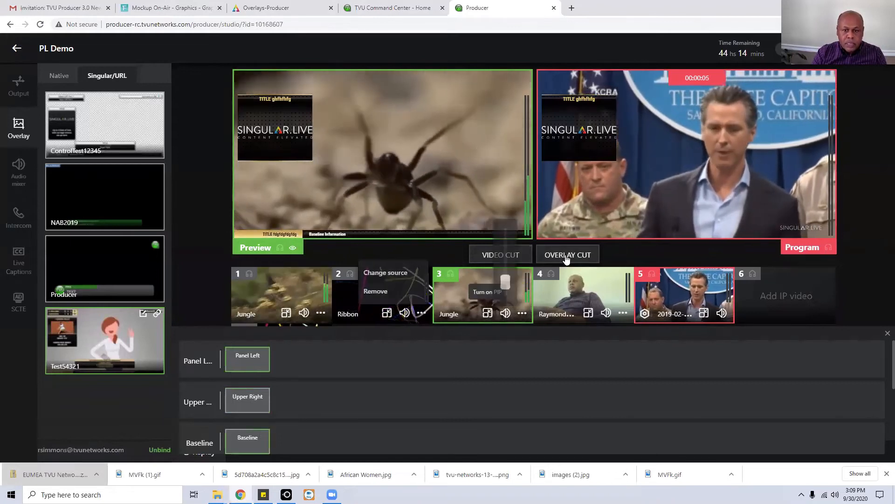
pyautogui.click(566, 256)
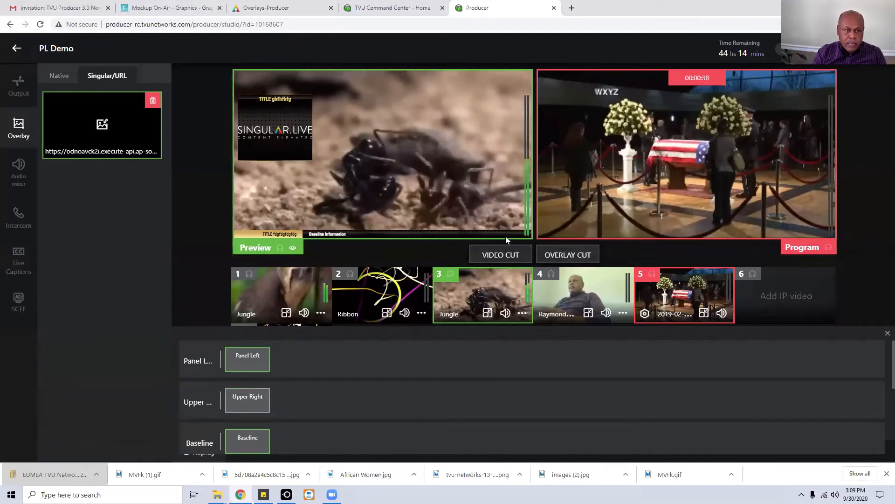
# Delete the graphics URL overlay item and unbind the Singular.live account.
pyautogui.click(152, 100)
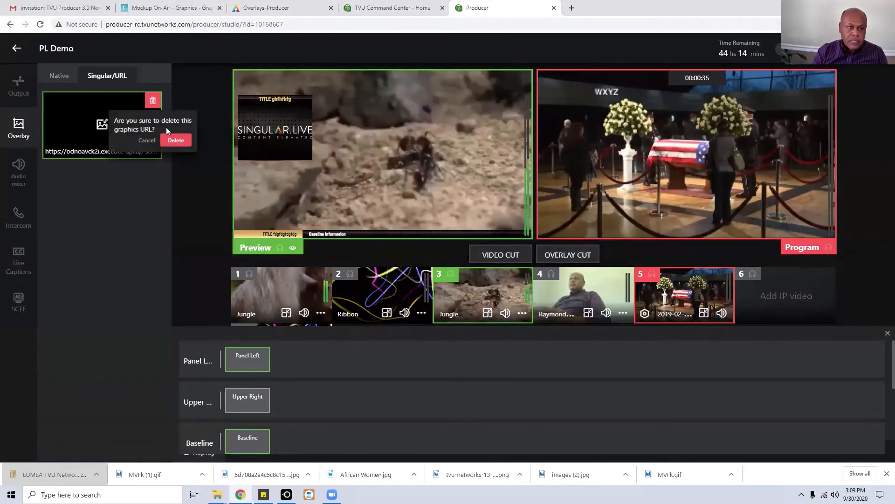
pyautogui.click(176, 139)
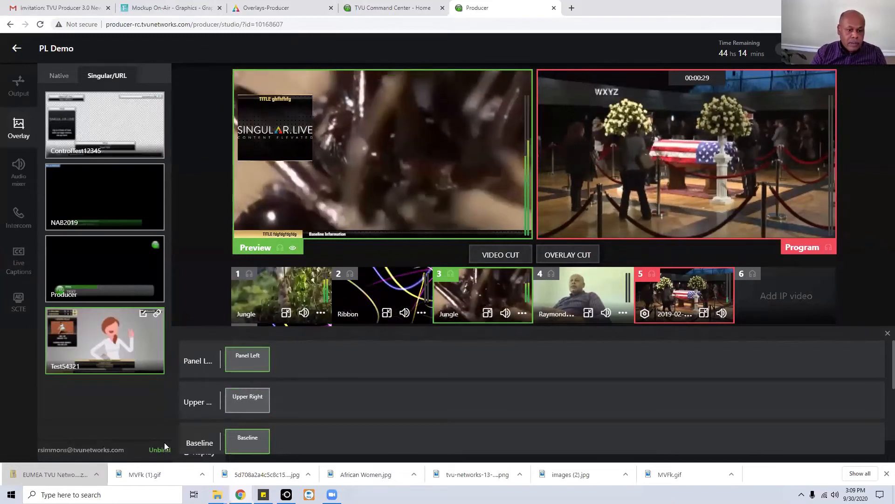
pyautogui.click(160, 450)
pyautogui.click(566, 186)
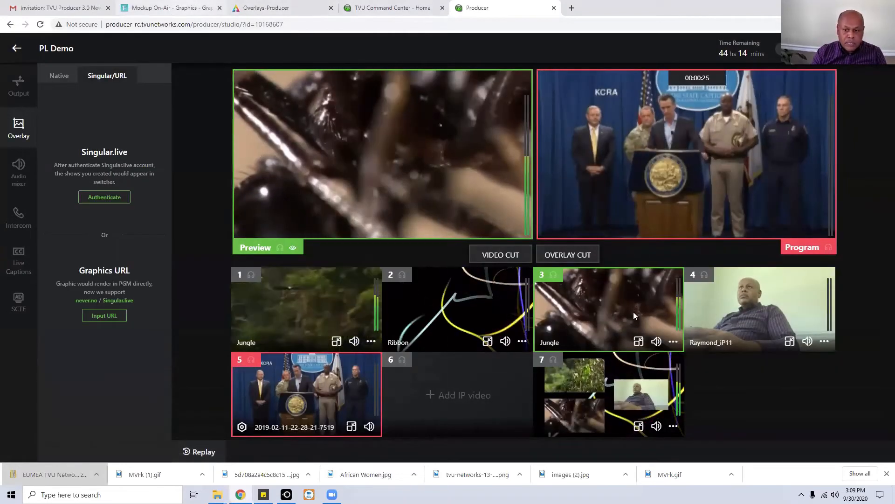
pyautogui.click(169, 10)
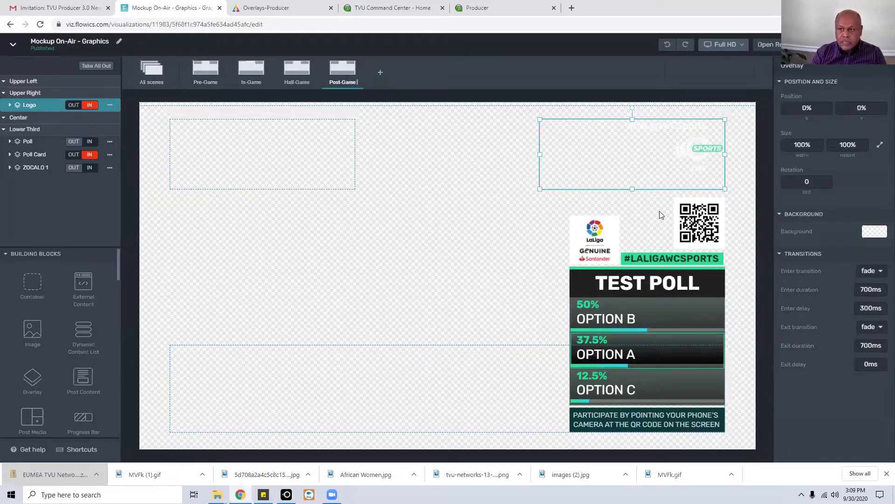
# Open the Mockup On-Air graphics' remote live output in a new tab and copy its URL.
pyautogui.click(775, 44)
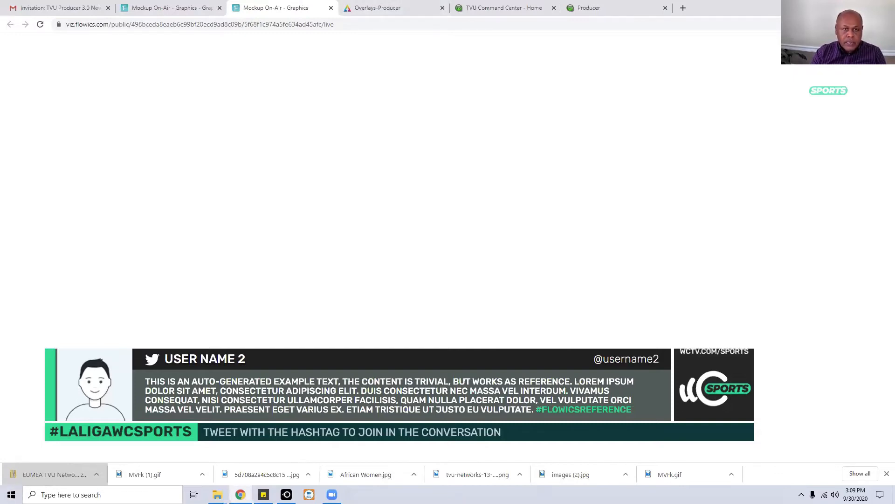
pyautogui.click(594, 25)
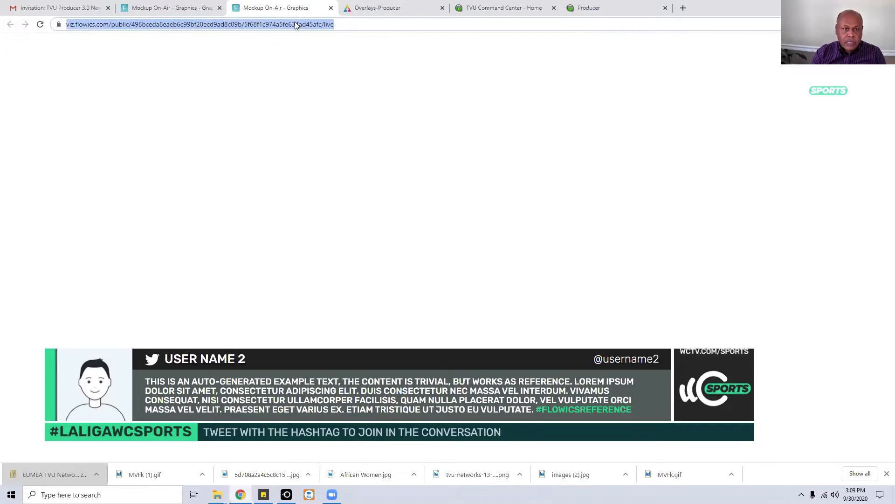
pyautogui.rightClick(294, 23)
pyautogui.click(322, 73)
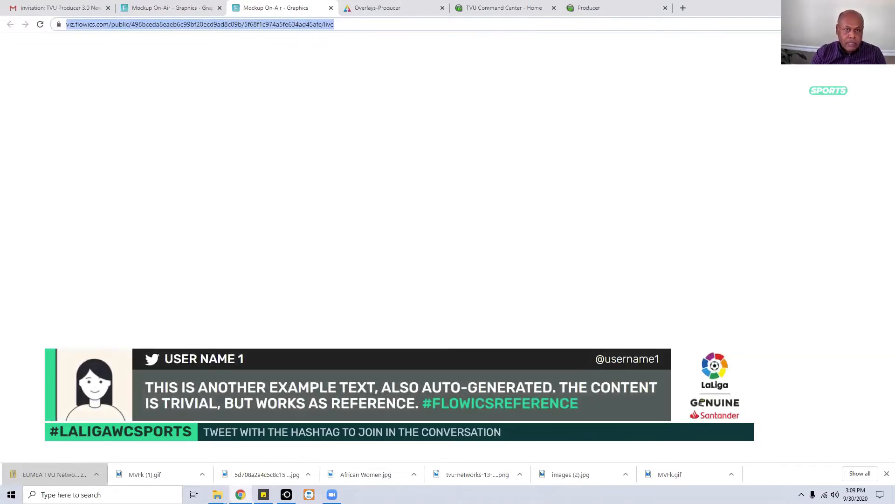
# Save the copied Flowics live graphics URL as a Program overlay, then delete that overlay.
pyautogui.click(589, 8)
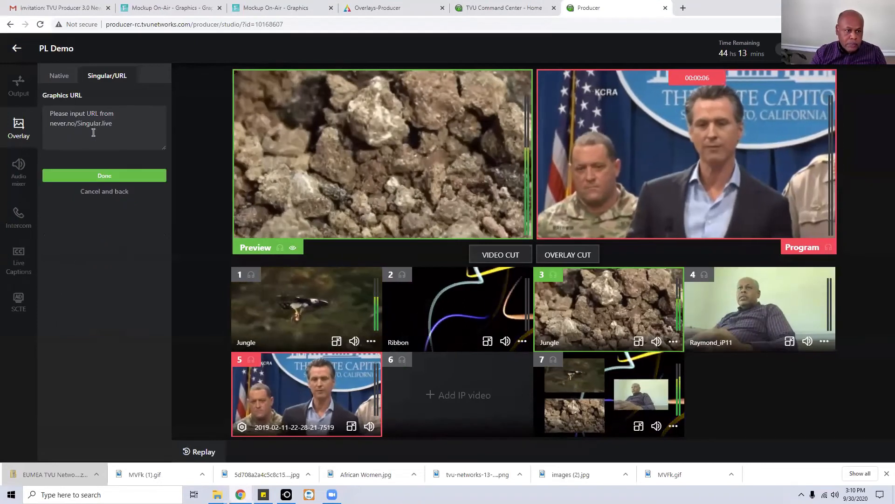
pyautogui.click(112, 176)
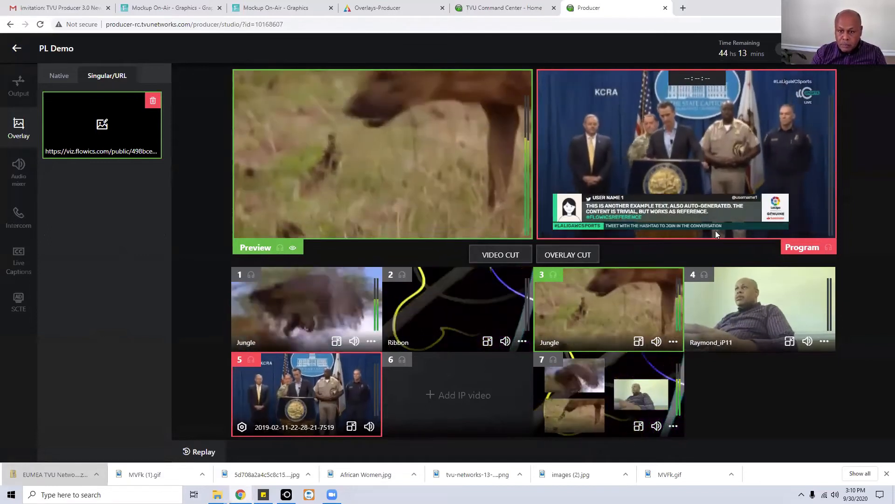
pyautogui.click(388, 13)
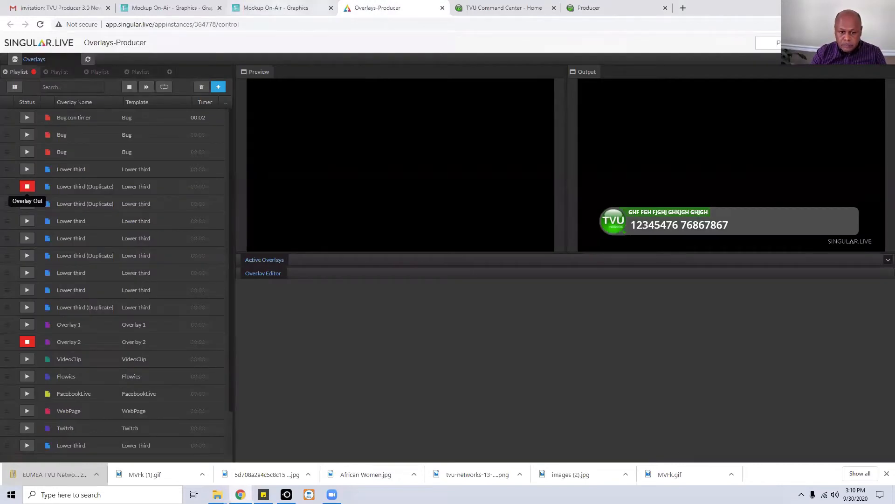
pyautogui.click(276, 8)
pyautogui.click(184, 8)
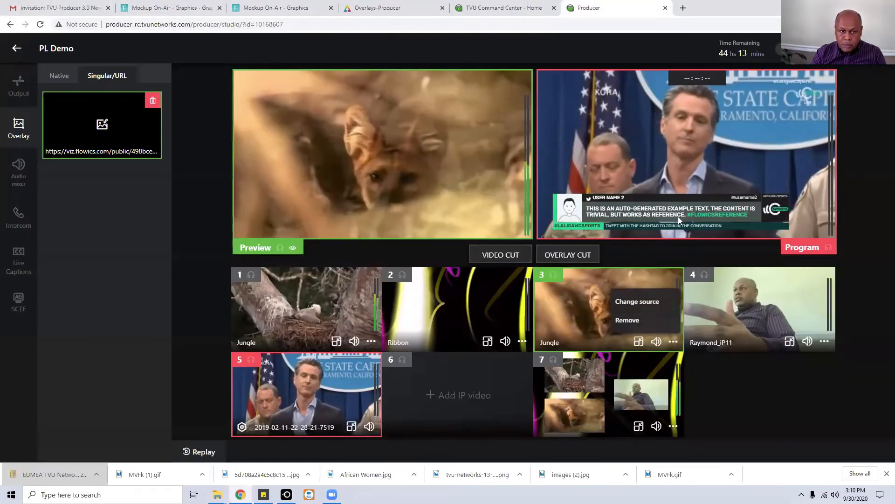
pyautogui.click(153, 100)
pyautogui.click(175, 141)
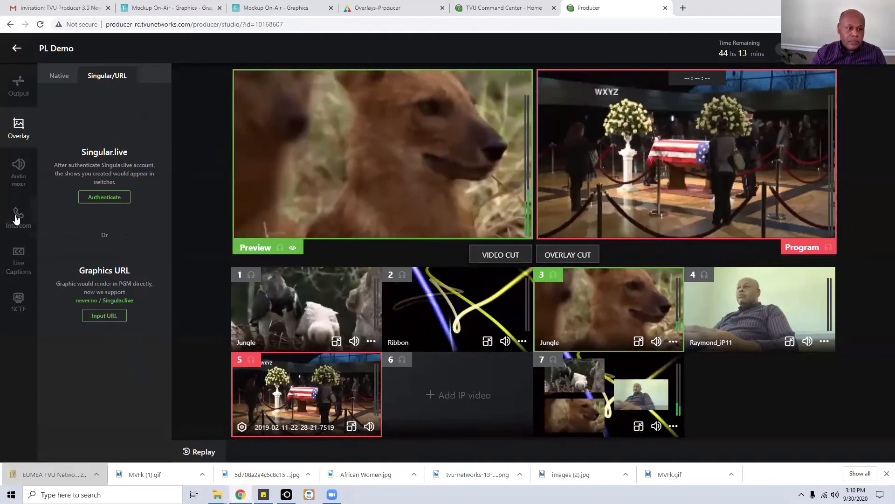
# Call the source 4 contributor over Intercom, allowing the browser microphone access.
pyautogui.click(17, 217)
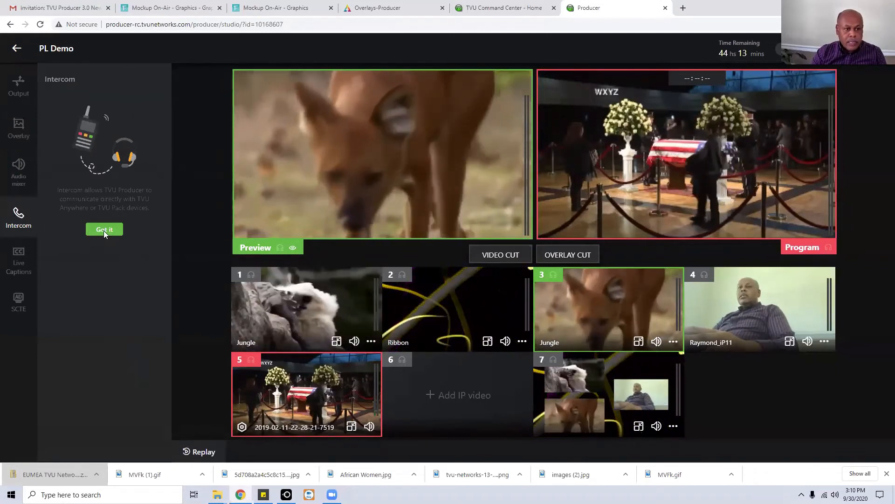
pyautogui.click(103, 231)
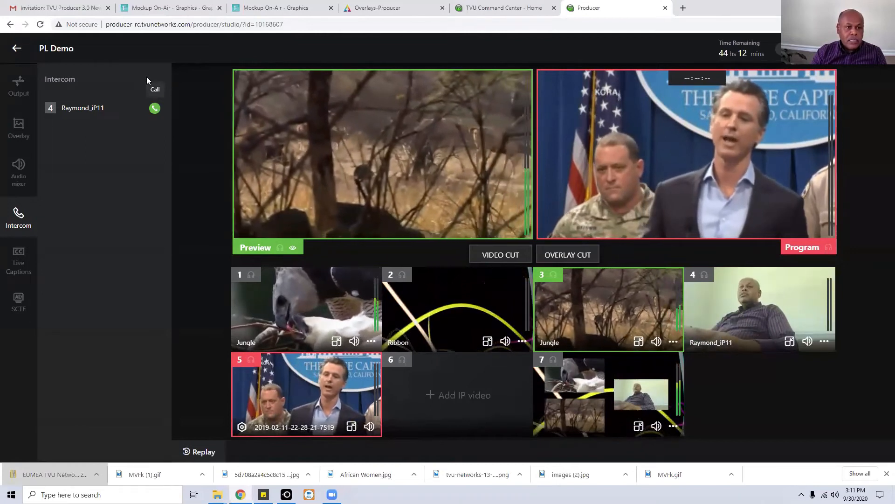
pyautogui.click(156, 110)
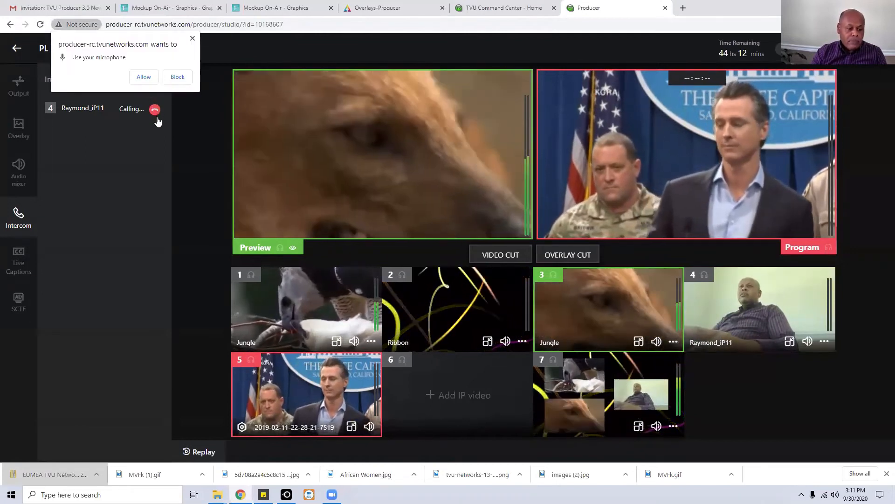
pyautogui.click(143, 76)
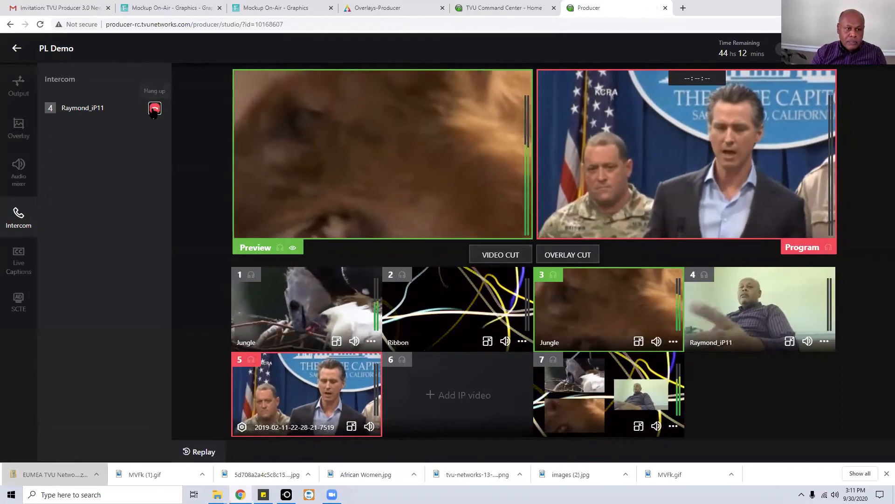
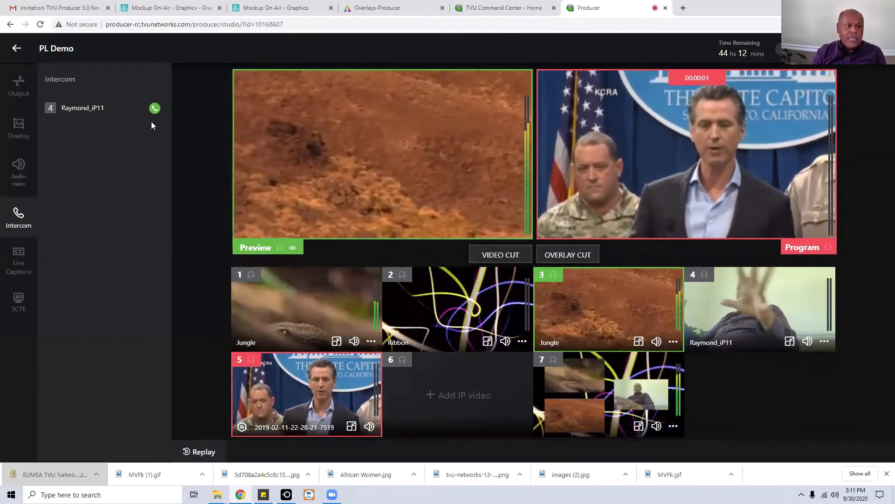
# Open the Live caption settings showing the Transcriber and Third party caption options.
pyautogui.click(23, 260)
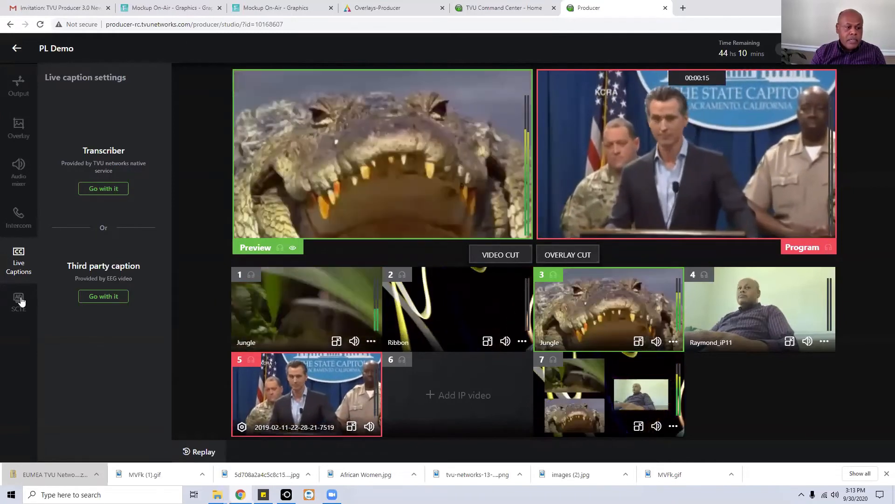
# Open the SCTE signal settings panel, then close it again.
pyautogui.click(18, 301)
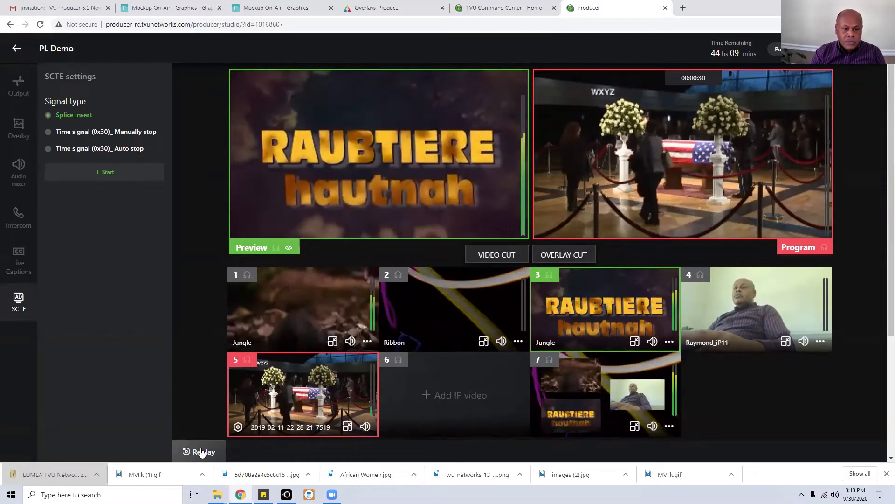
pyautogui.click(19, 302)
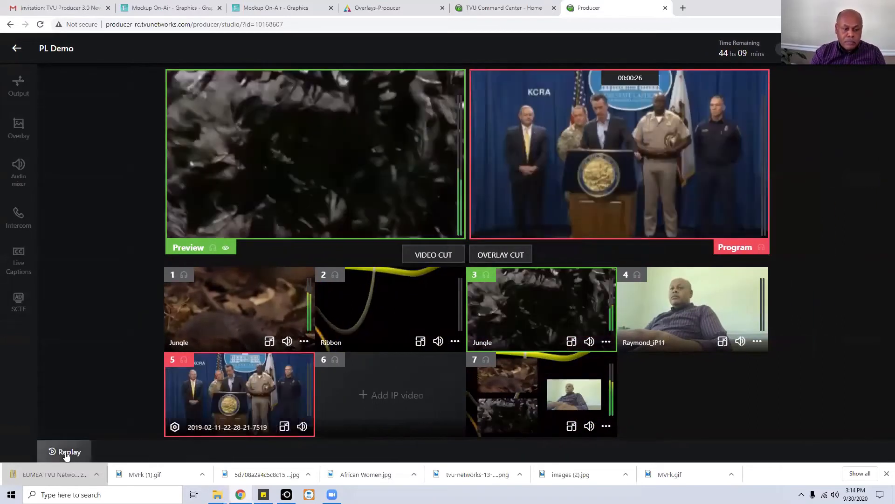
# Rewind the first source in Replay and drag both trim handles to about 11.7 seconds.
pyautogui.click(67, 453)
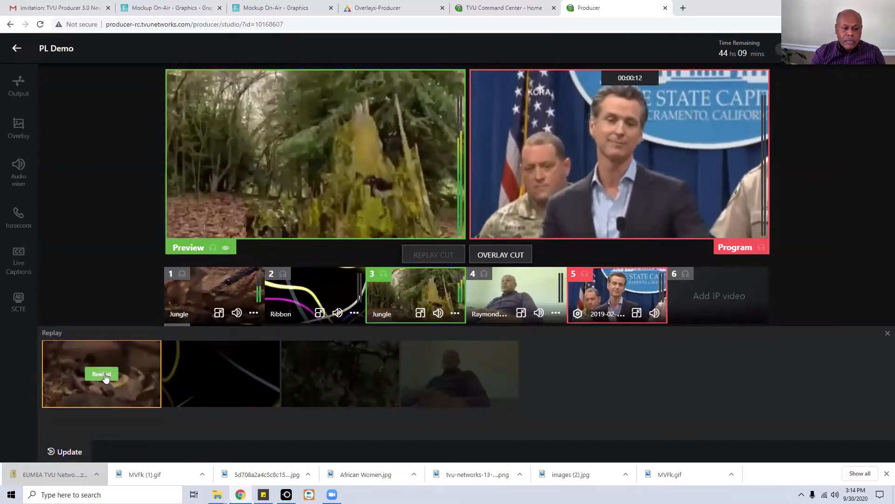
pyautogui.click(101, 375)
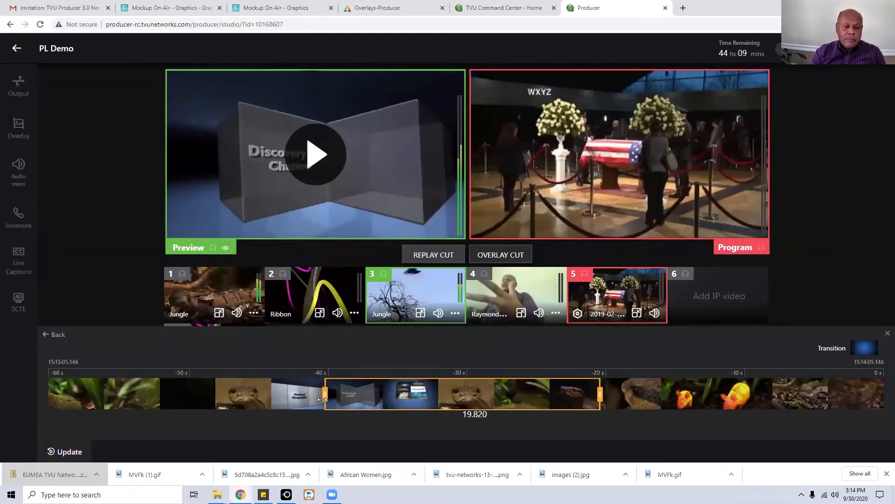
pyautogui.moveTo(323, 396); pyautogui.dragTo(216, 402)
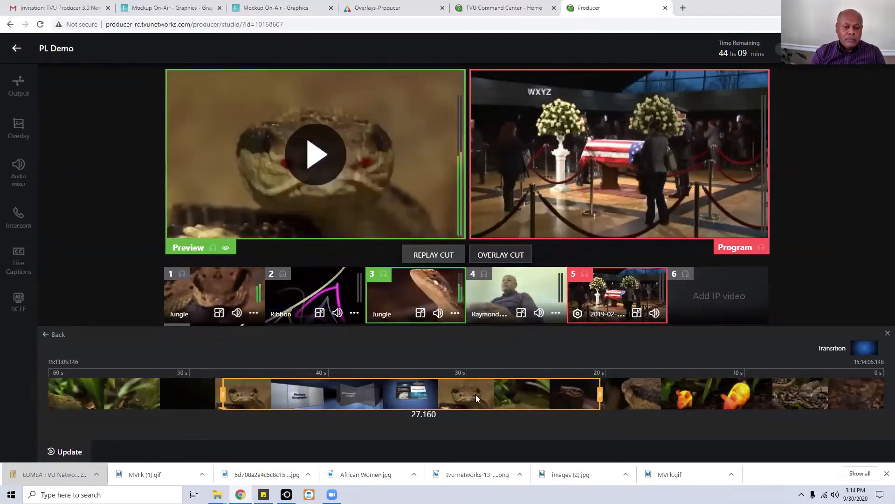
pyautogui.moveTo(602, 396); pyautogui.dragTo(383, 401)
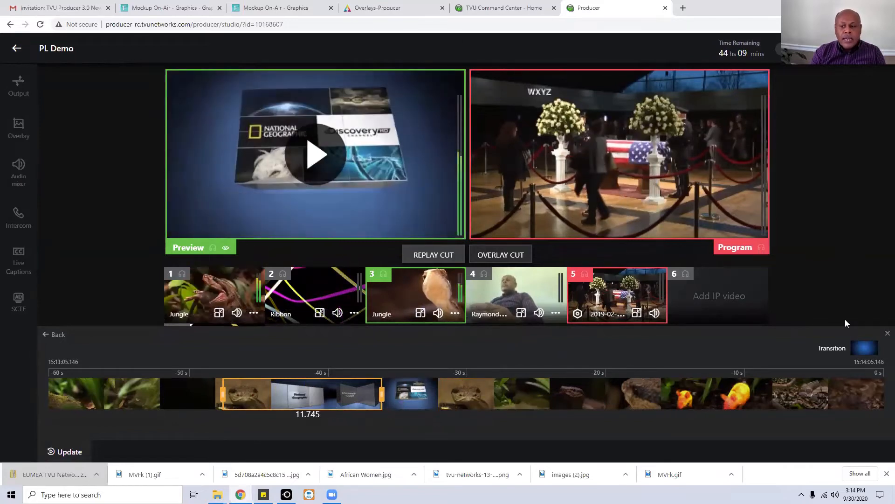
# Skip the transition image, take the trimmed replay cut to program, and close Replay.
pyautogui.click(864, 350)
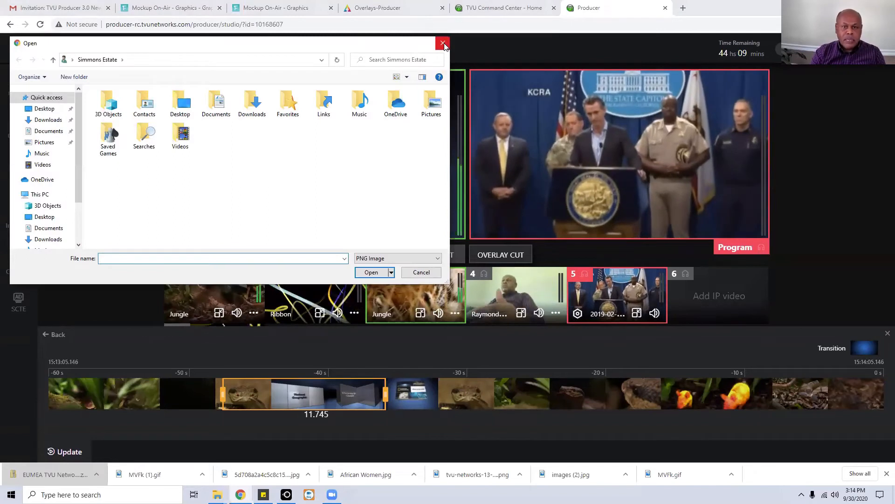
pyautogui.click(444, 44)
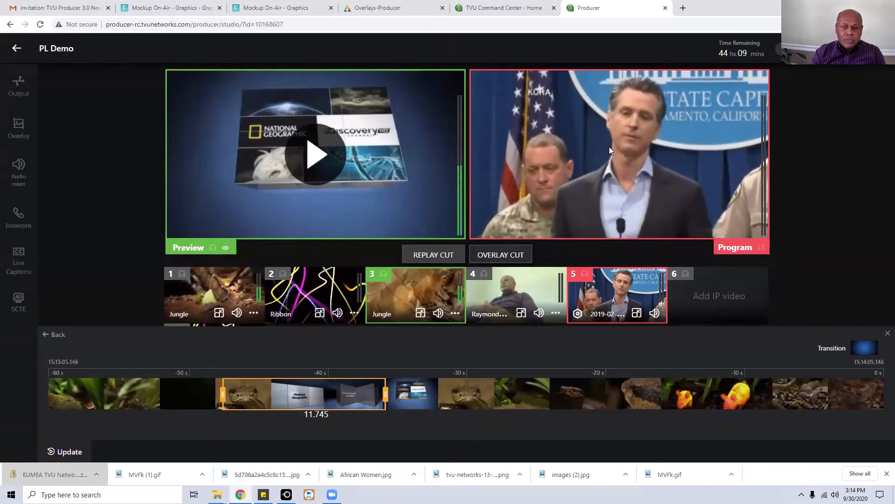
pyautogui.click(479, 254)
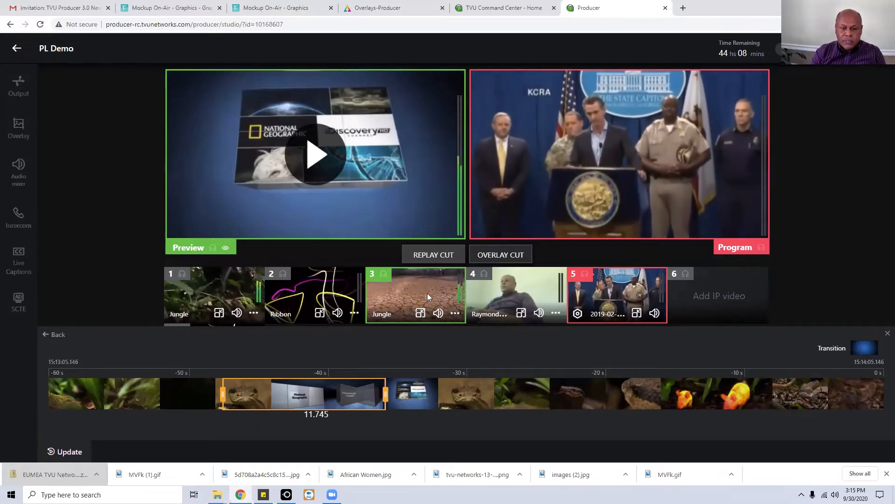
pyautogui.click(888, 333)
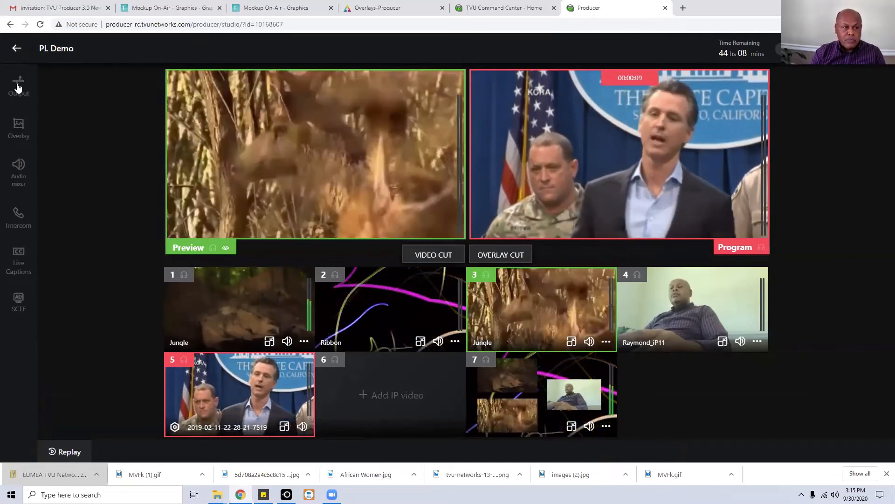
# Copy the Grid destination's output link and go to the Command Center receiver page.
pyautogui.click(17, 87)
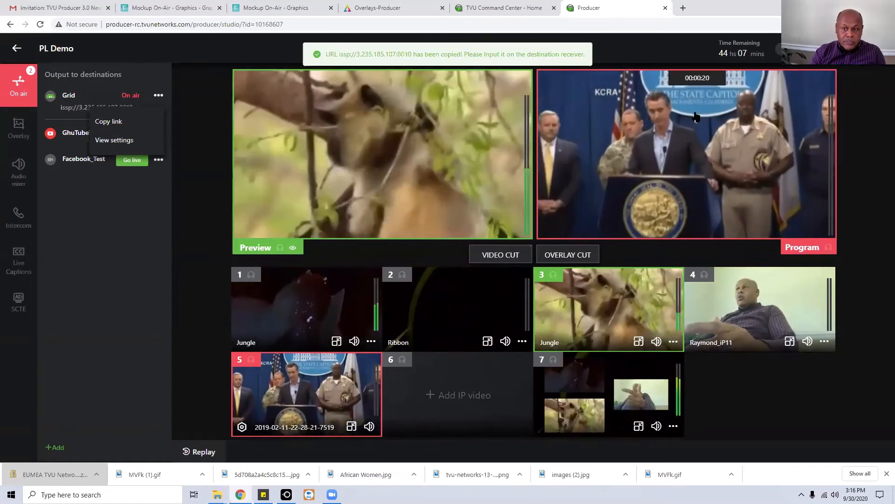
pyautogui.click(503, 7)
pyautogui.click(664, 99)
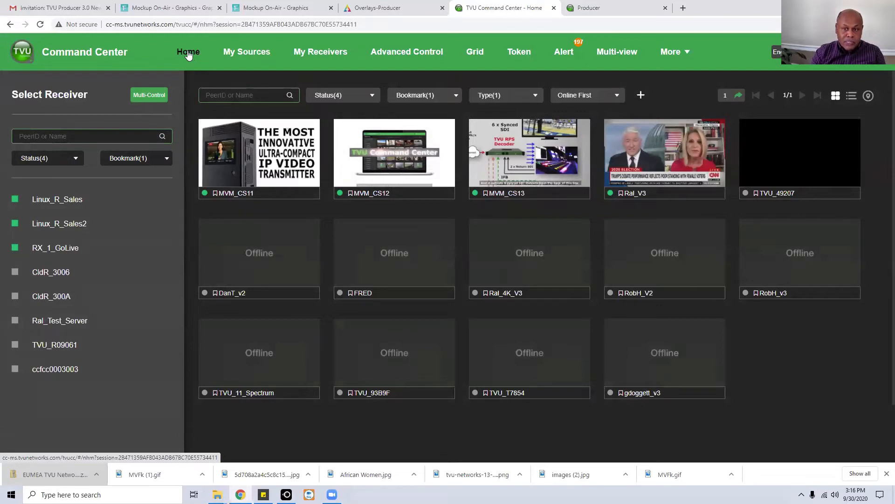
# Add the copied Producer output URL as a new Ext source named demo.
pyautogui.click(641, 96)
pyautogui.click(372, 170)
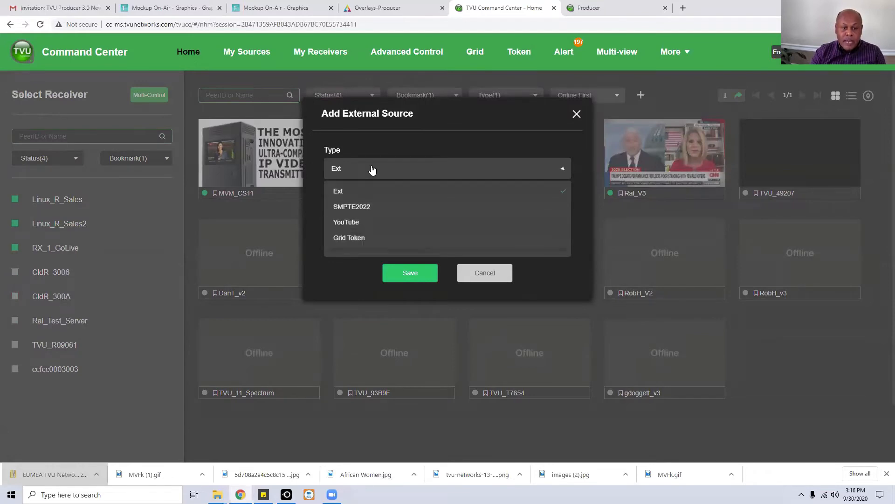
pyautogui.click(355, 192)
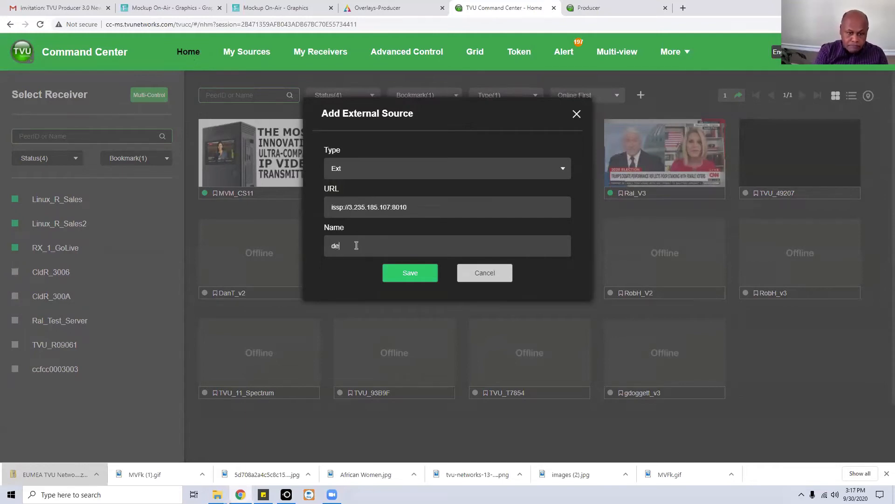
pyautogui.click(410, 274)
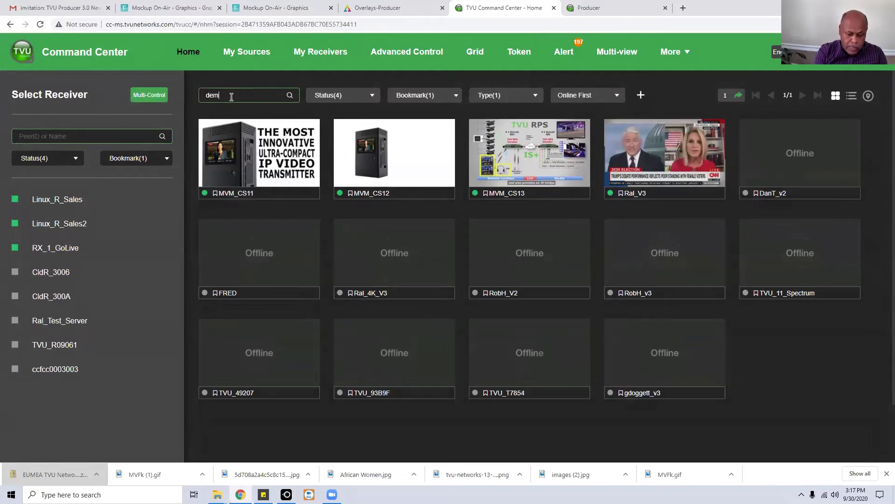
# Search for demo across All source types and open the demo Source Control.
pyautogui.write('o')
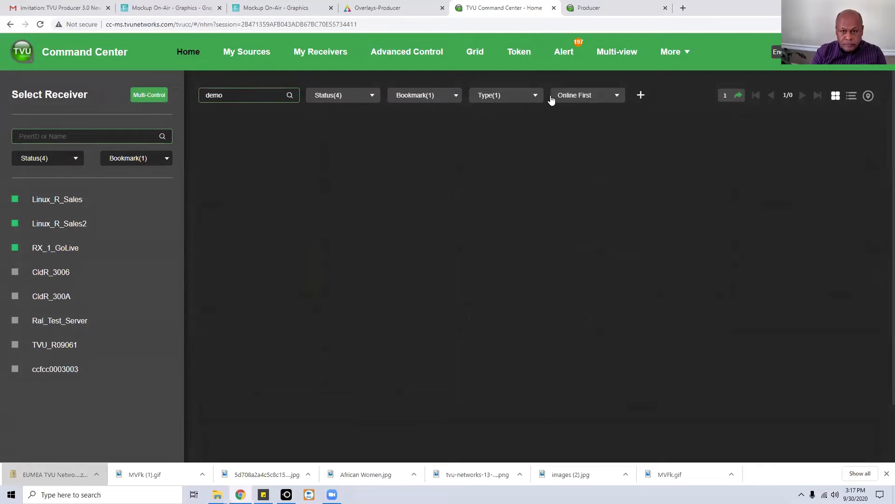
pyautogui.click(537, 97)
pyautogui.click(482, 115)
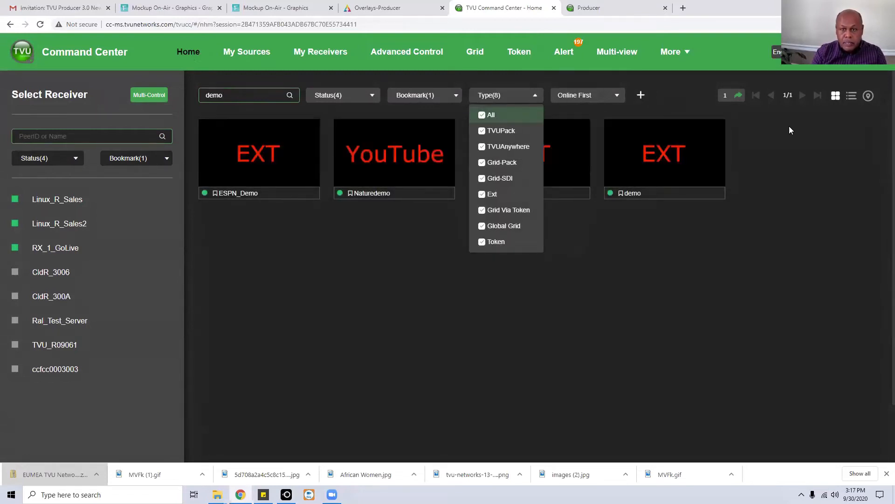
pyautogui.click(788, 143)
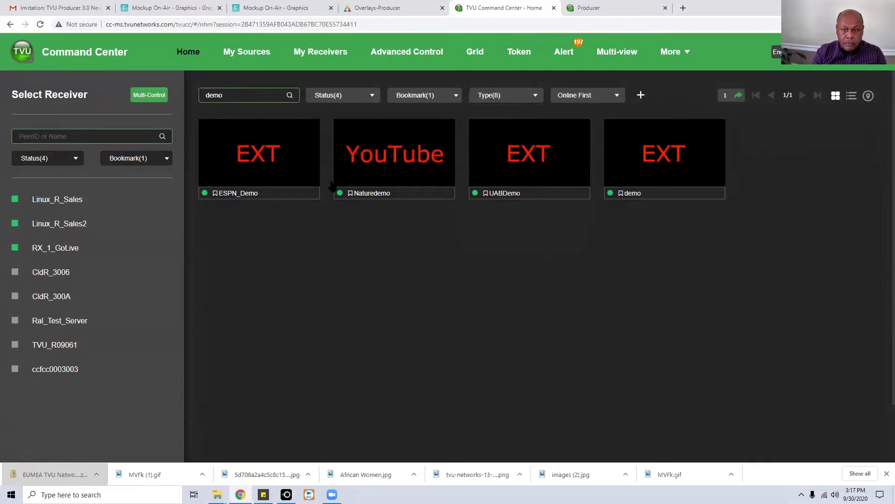
pyautogui.click(662, 160)
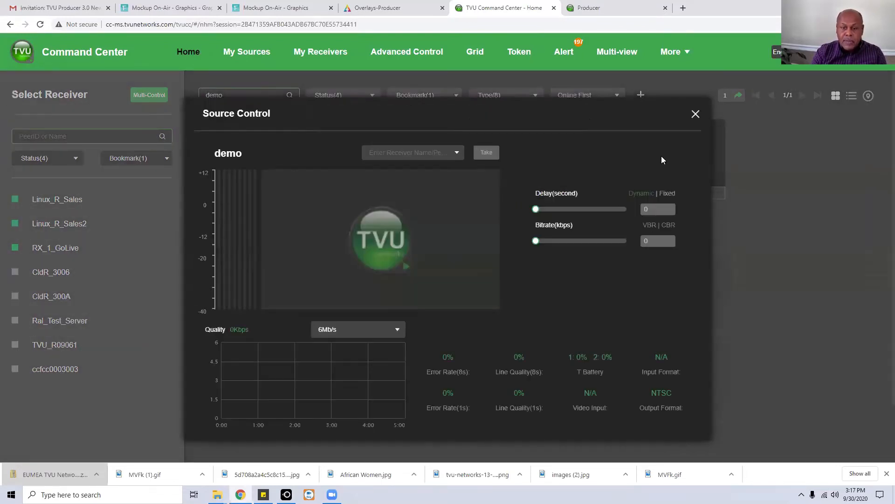
# Send demo to the Linux_R_Sales receiver, then return to PL Demo and preview the Ribbon source.
pyautogui.click(458, 154)
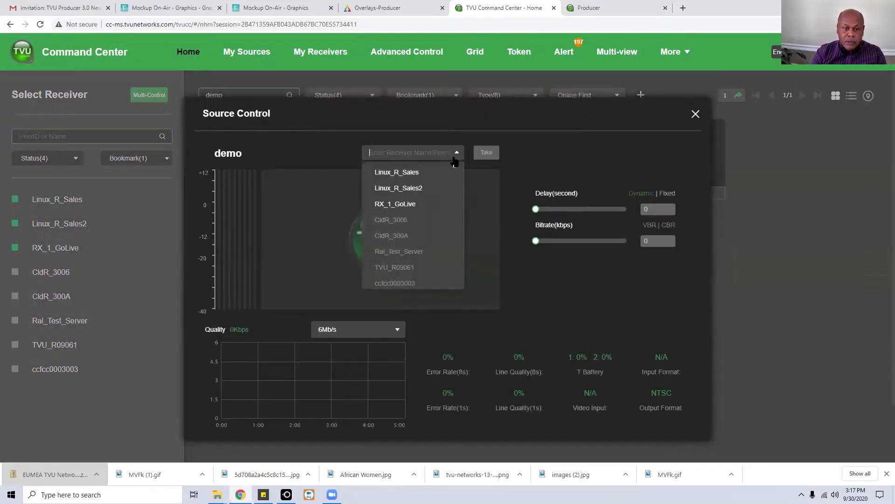
pyautogui.click(410, 173)
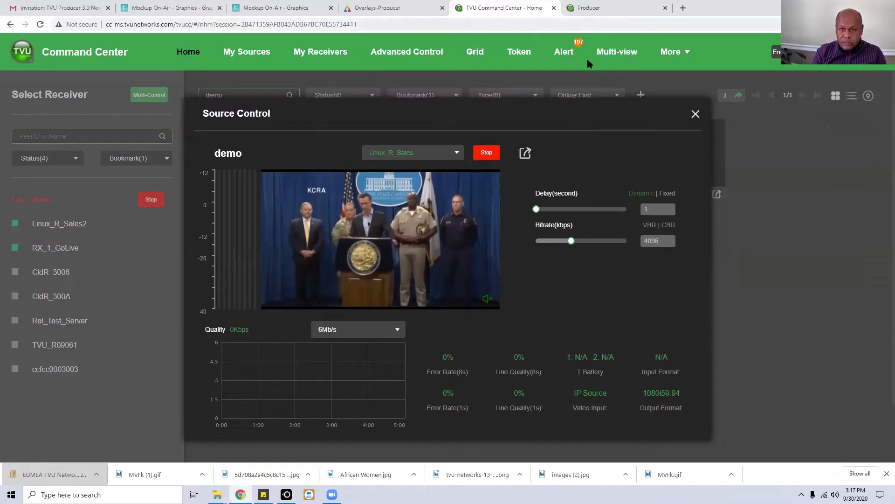
pyautogui.click(593, 8)
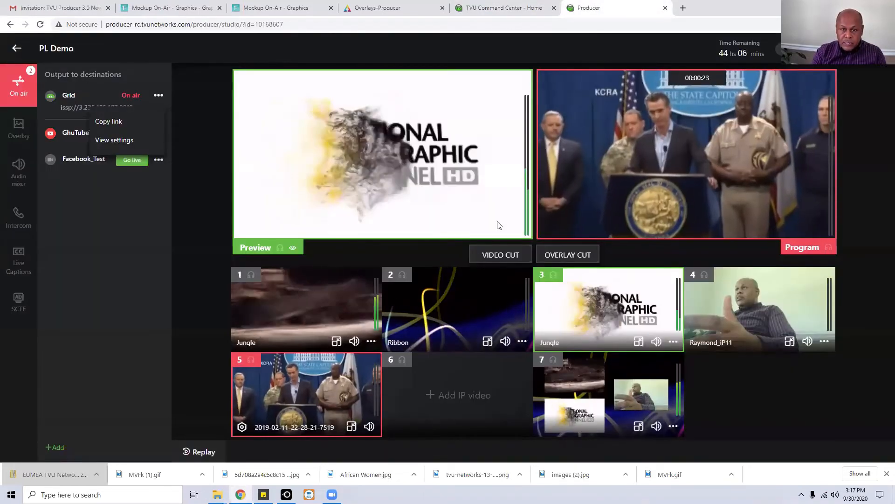
pyautogui.click(469, 292)
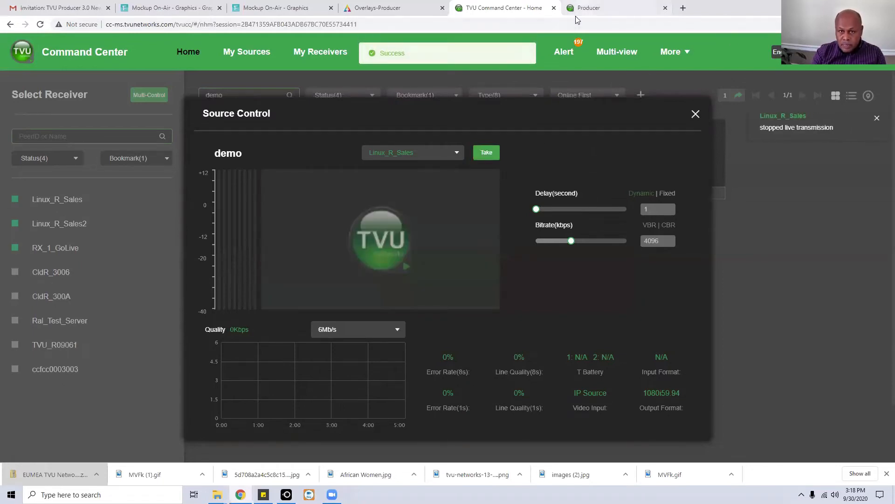
pyautogui.click(587, 10)
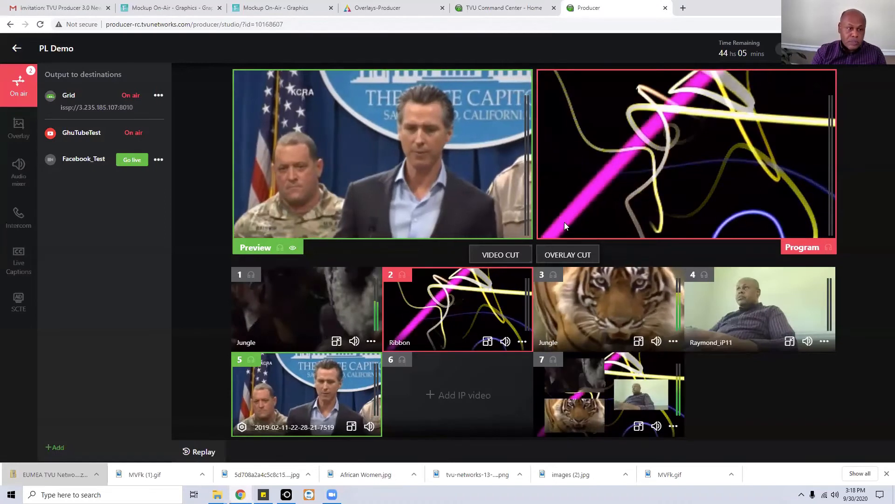
# End the live streams to GhuTubeTest and Grid, then return to the Workbench program list.
pyautogui.click(132, 134)
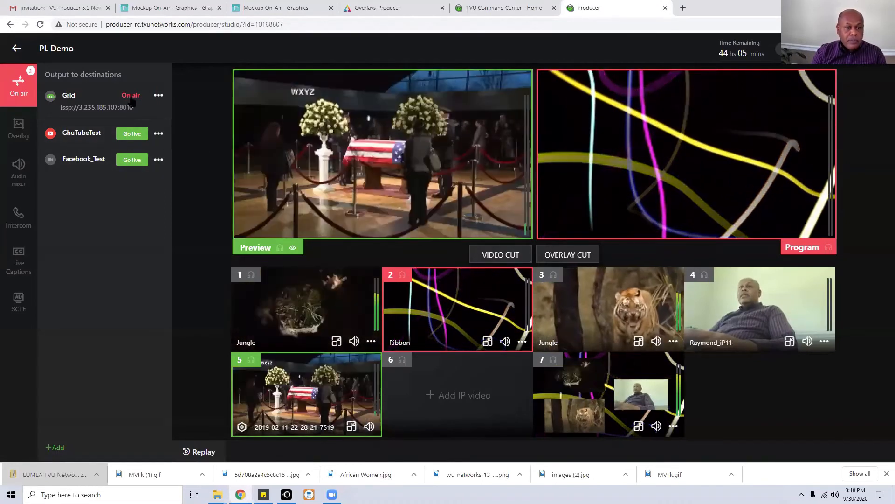
pyautogui.click(132, 96)
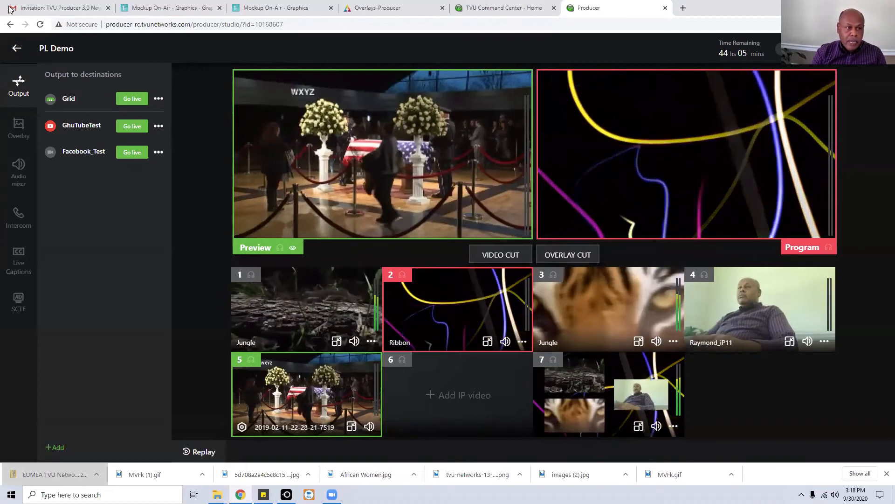
pyautogui.click(16, 49)
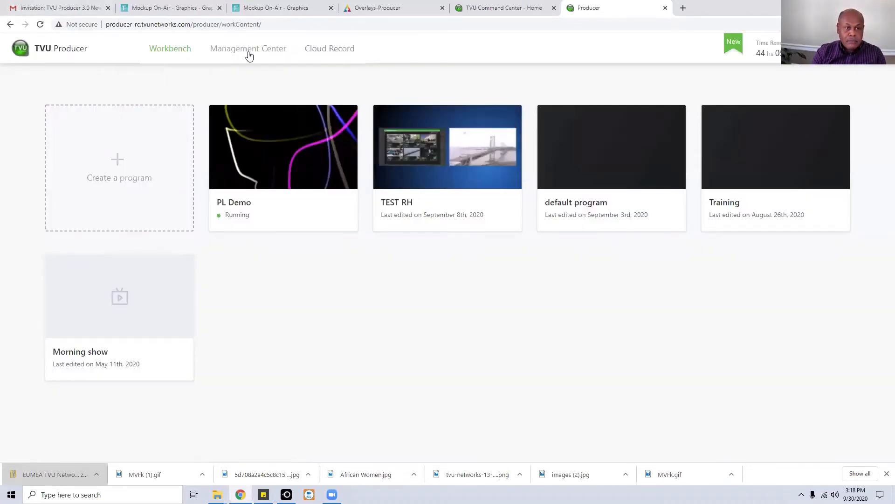
# In Cloud Record, open the latest PL Demo folder and browse its Input source 1 recordings.
pyautogui.click(338, 50)
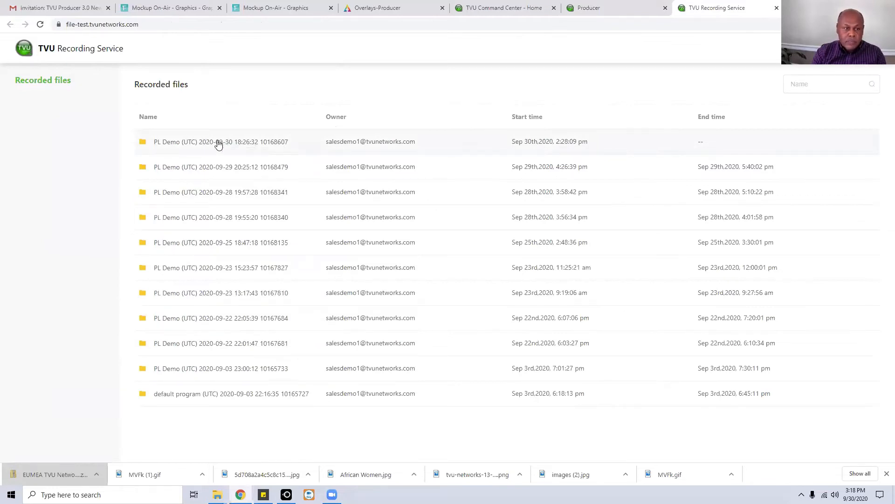
pyautogui.click(147, 144)
pyautogui.click(147, 144)
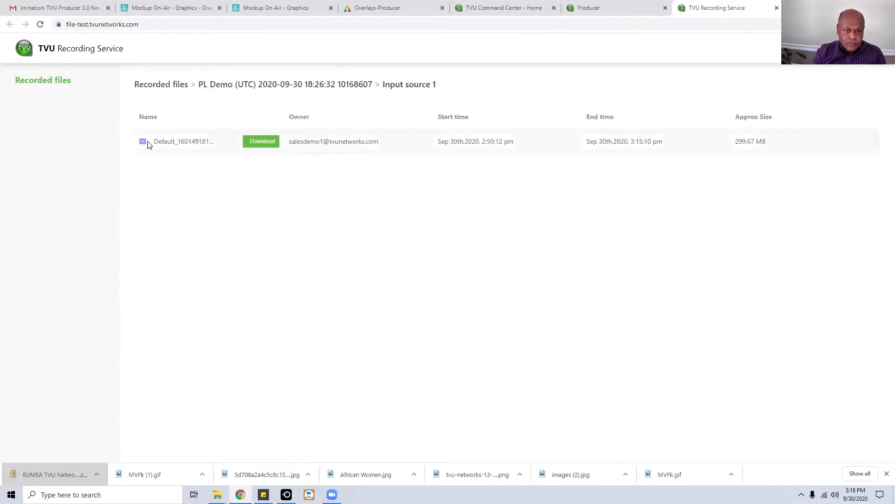
pyautogui.click(234, 84)
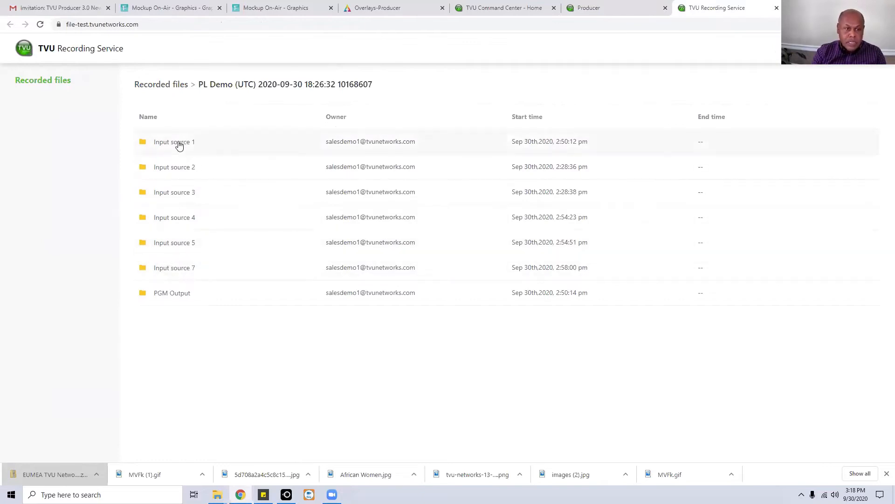
# Open the 239.62 MB Input source 7 quad-view recording, cancel its download, and close the recordings.
pyautogui.click(181, 270)
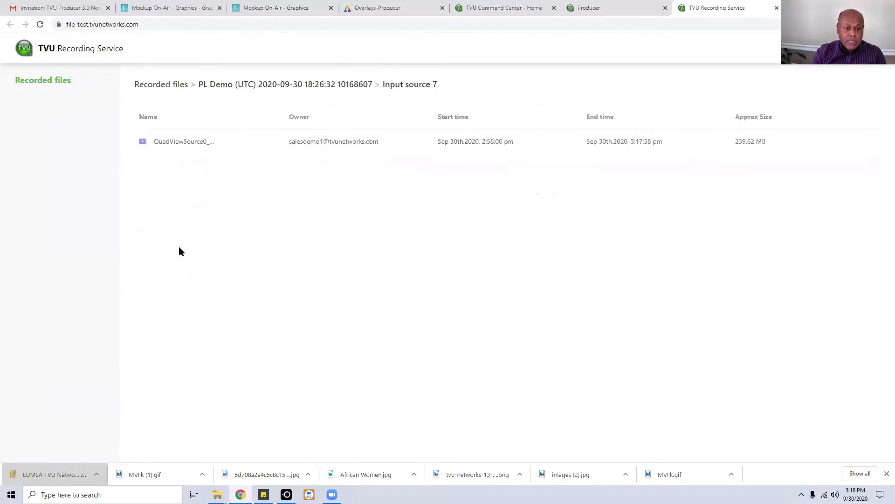
pyautogui.click(262, 142)
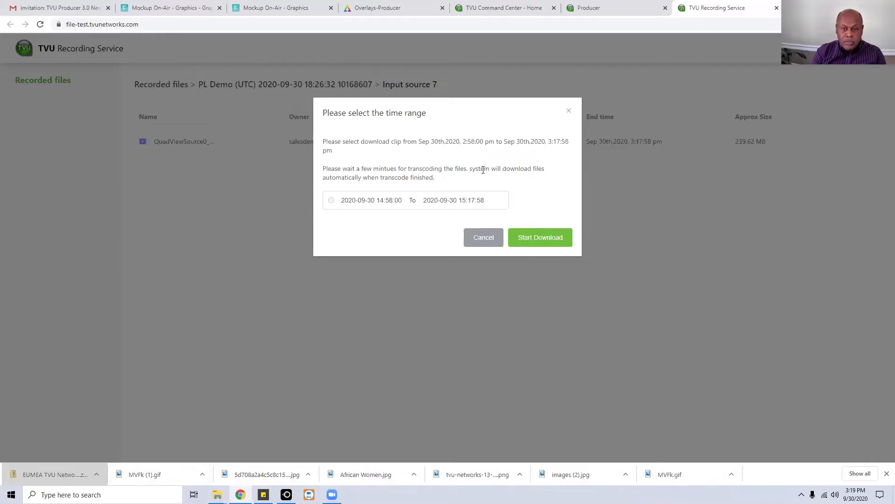
pyautogui.click(569, 111)
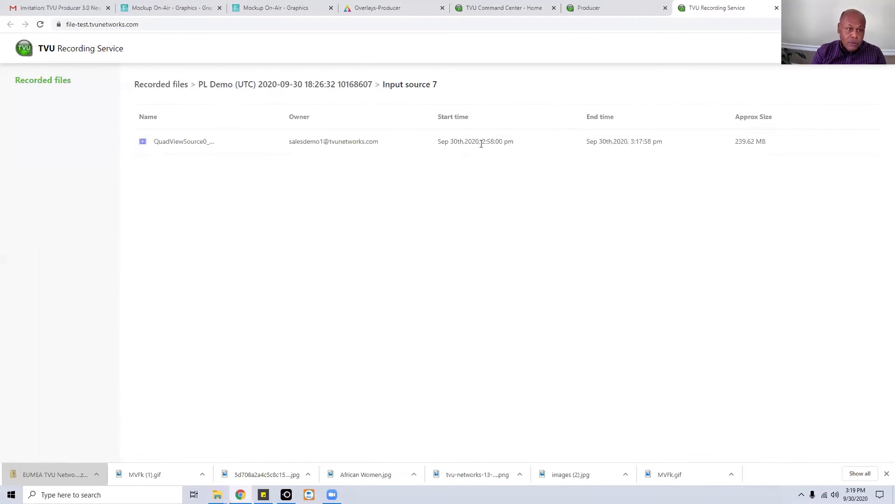
pyautogui.moveTo(156, 145)
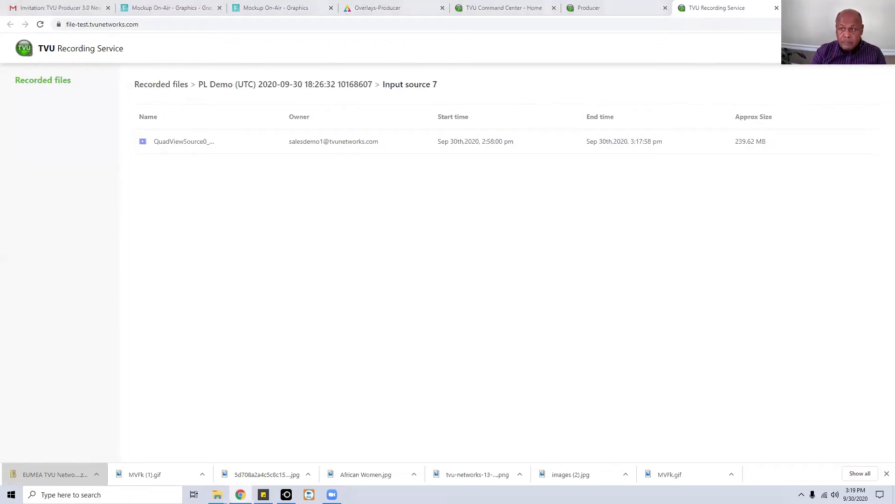
pyautogui.click(777, 9)
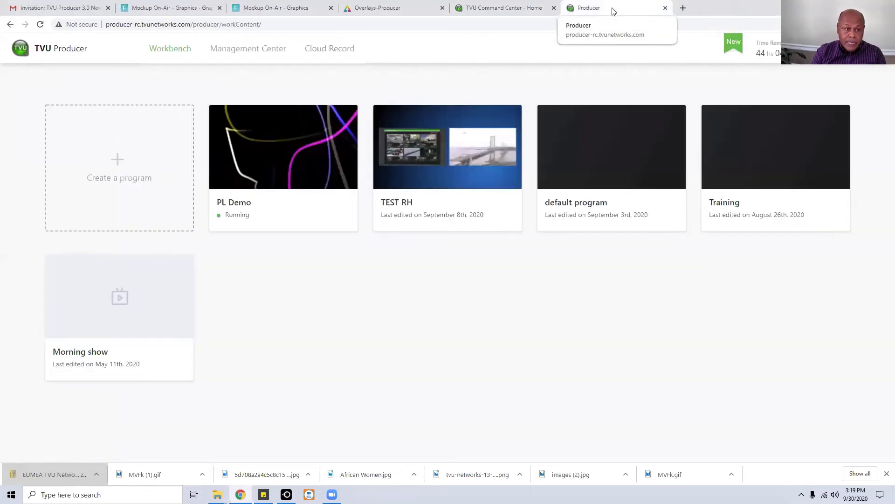
# Enter the PL Demo studio from its Workbench program card.
pyautogui.click(279, 153)
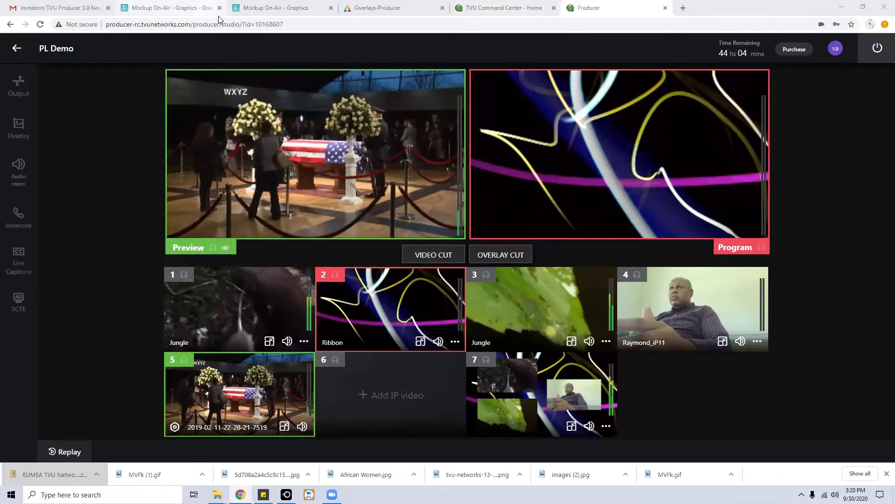
# Load partyline.tvunetworks.com in a new browser tab.
pyautogui.hotkey('ctrl', 't')
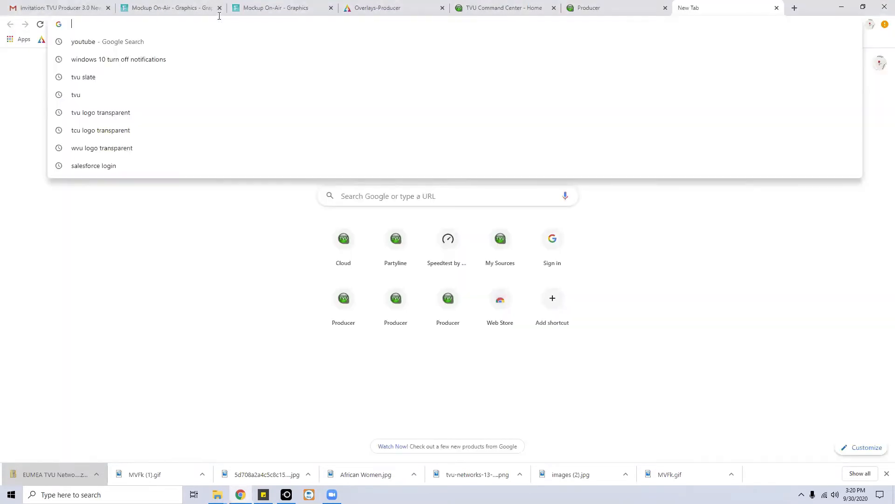
pyautogui.write('pa')
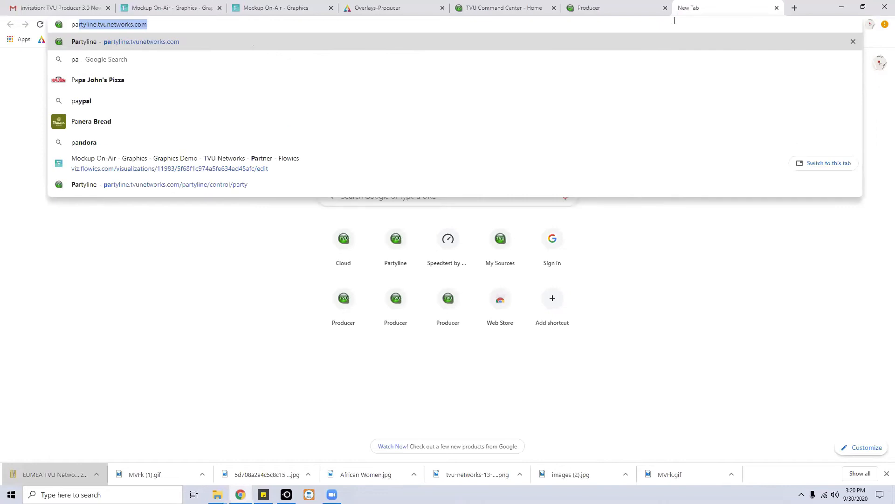
pyautogui.press('Right')
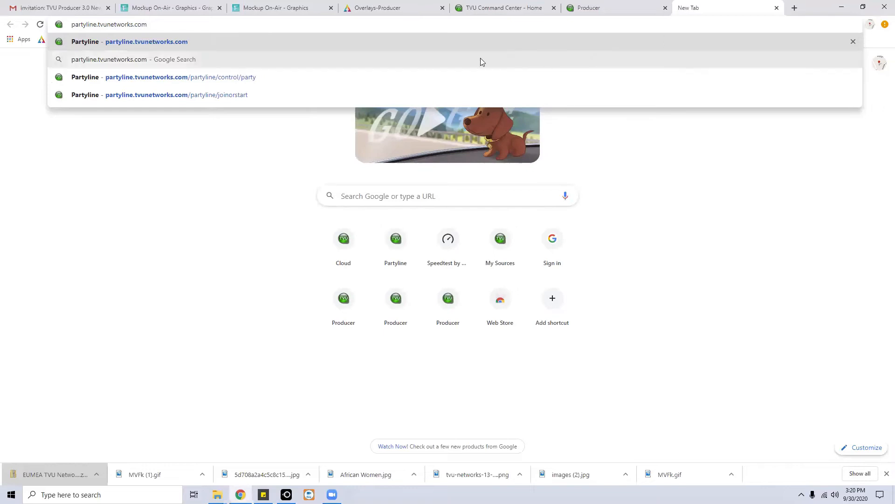
pyautogui.click(170, 44)
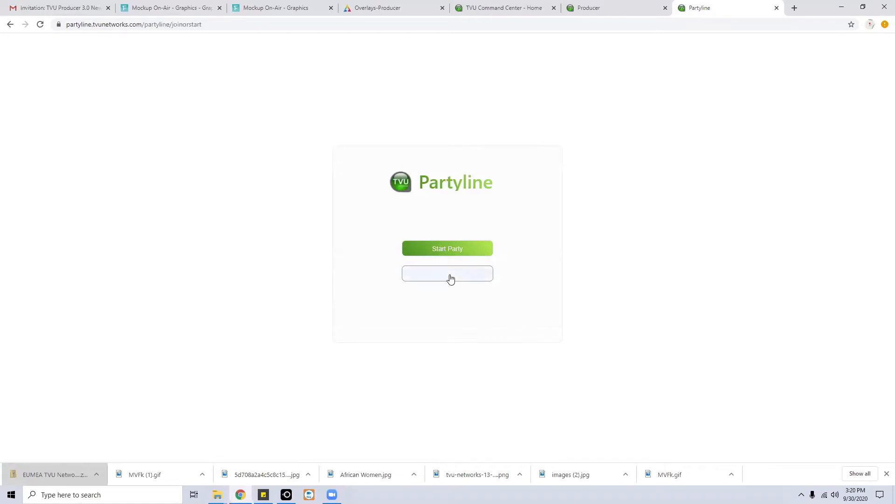
# Start a party and close the list of past parties.
pyautogui.click(440, 250)
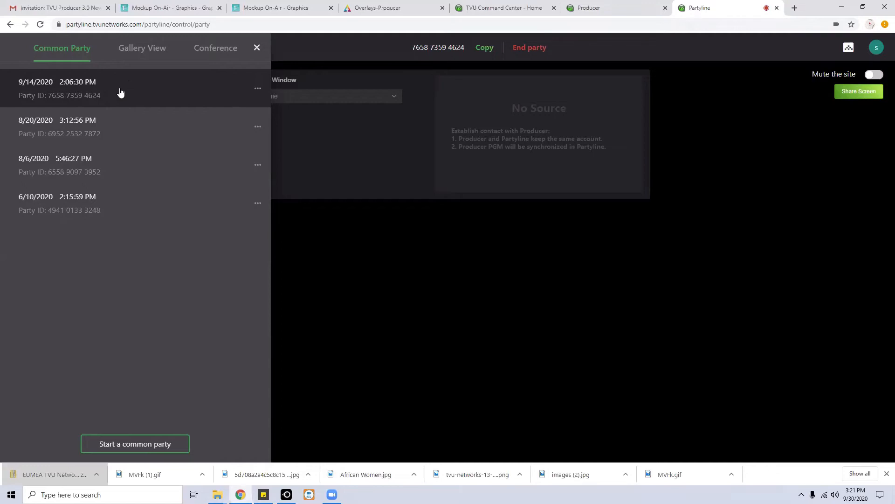
pyautogui.click(389, 251)
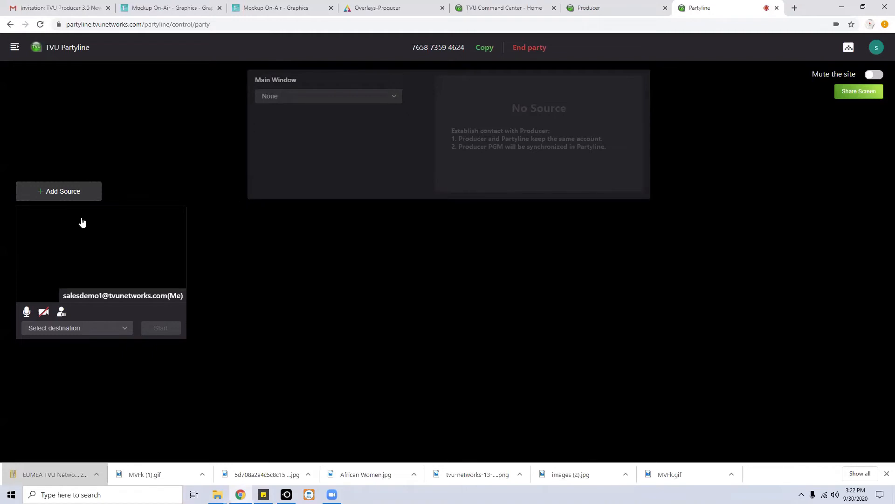
# Reload the party page, enable the local camera, copy the party invitation, and start a new sticky note.
pyautogui.click(41, 26)
pyautogui.click(44, 312)
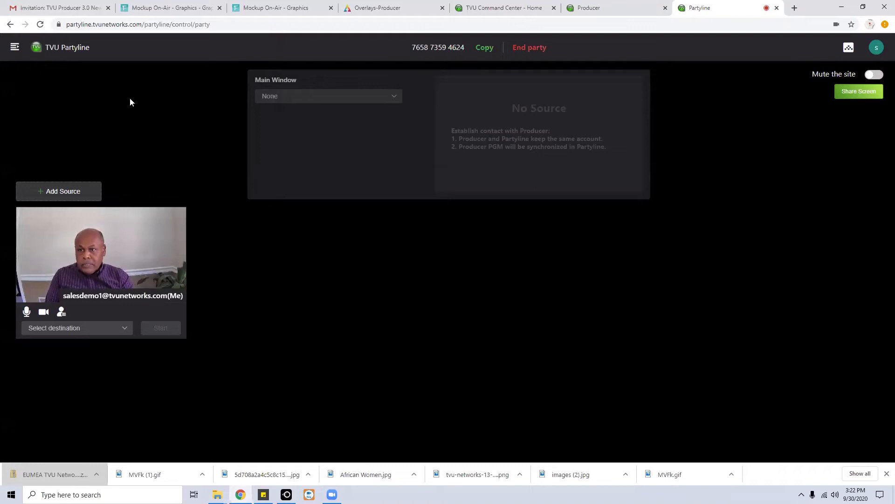
pyautogui.click(485, 48)
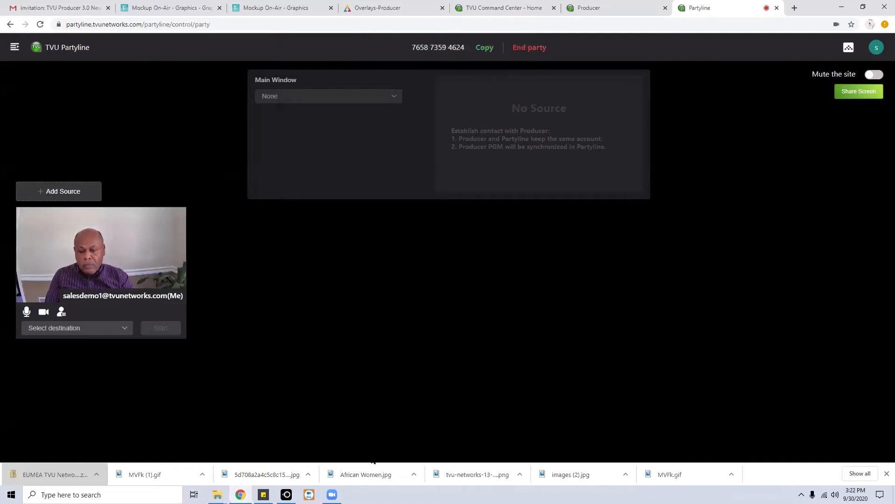
pyautogui.click(263, 495)
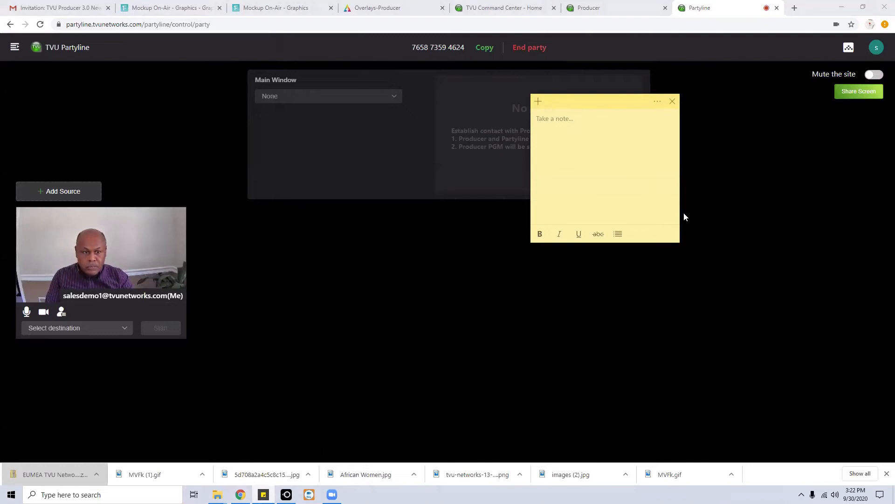
# Widen the sticky note, paste the invitation link and party ID, and move it bottom-right.
pyautogui.moveTo(681, 213); pyautogui.dragTo(786, 202)
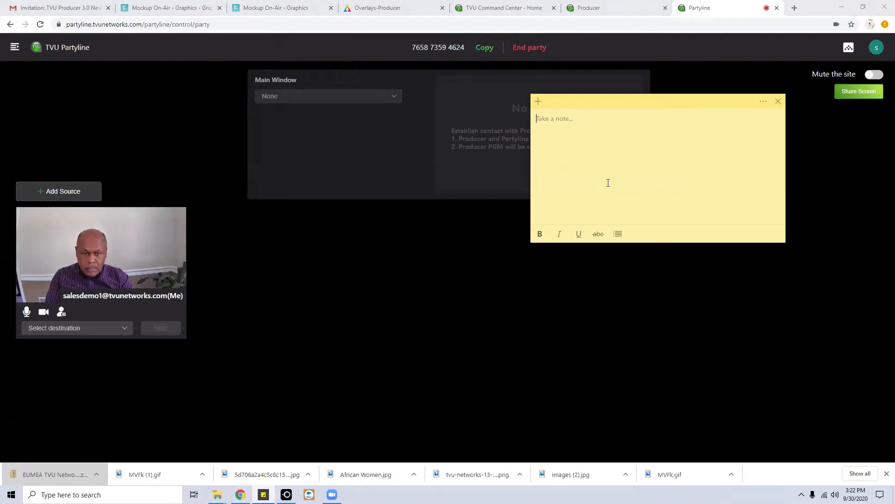
pyautogui.hotkey('ctrl', 'v')
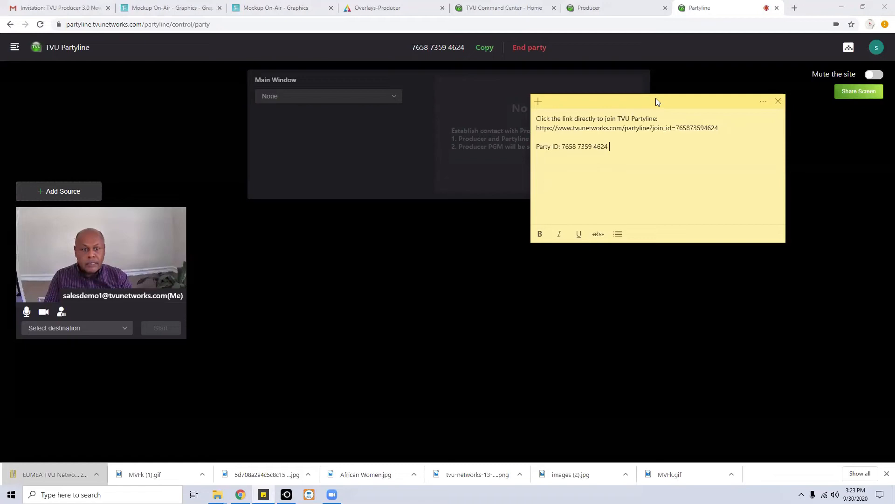
pyautogui.moveTo(655, 100); pyautogui.dragTo(657, 103)
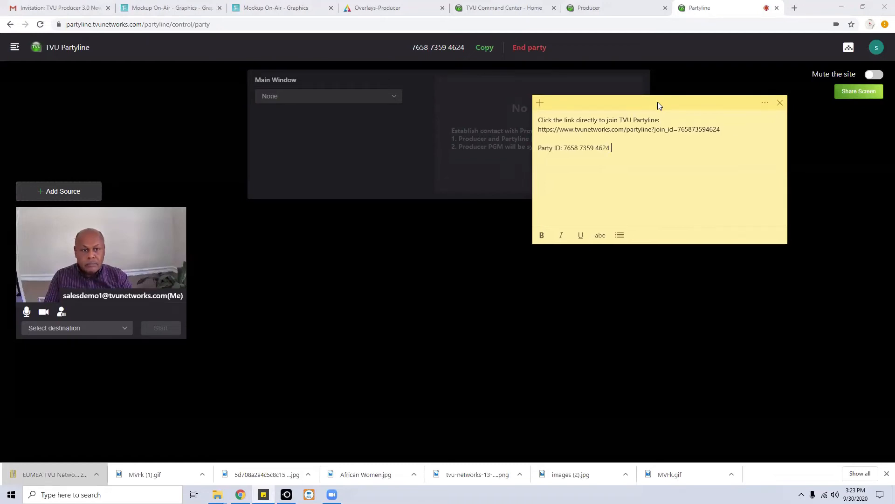
pyautogui.moveTo(657, 102); pyautogui.dragTo(778, 320)
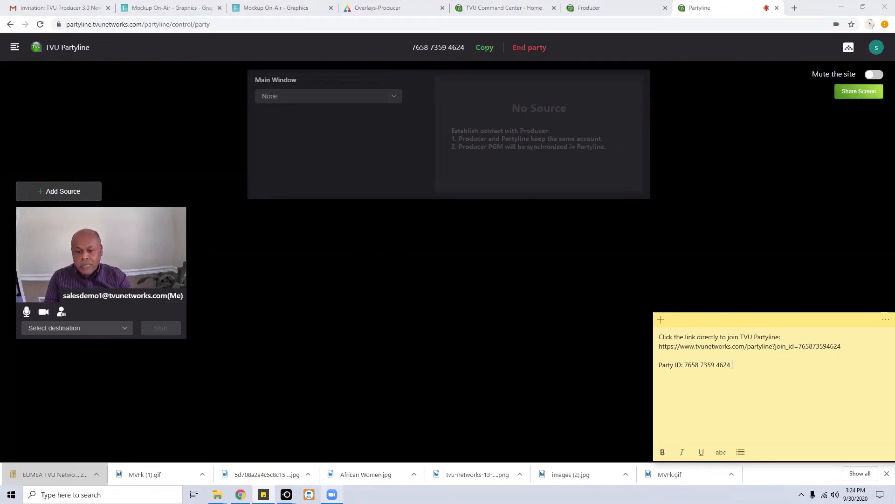
# Join the party from the mirrored iPad in LetsView until two guest tiles appear.
pyautogui.moveTo(286, 495)
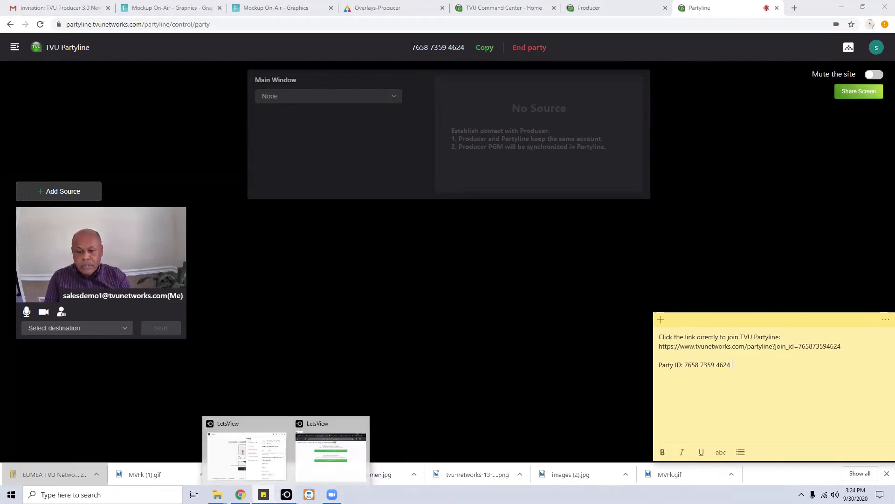
pyautogui.click(343, 442)
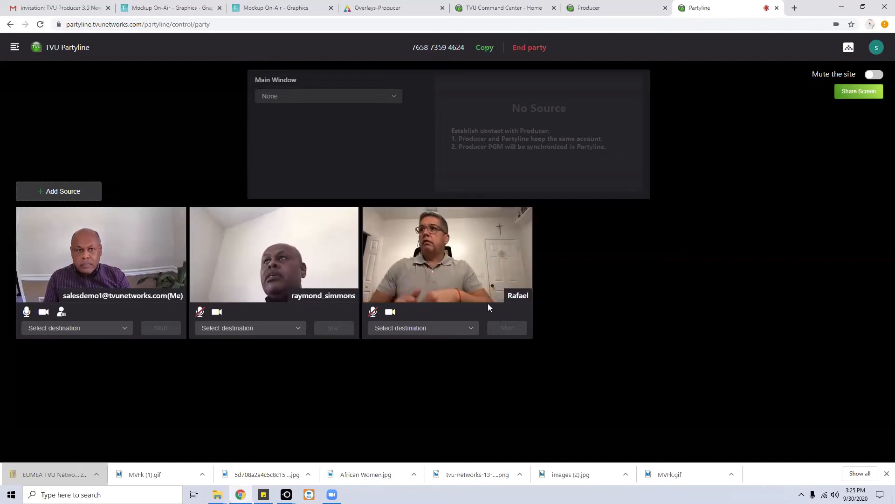
pyautogui.moveTo(507, 293)
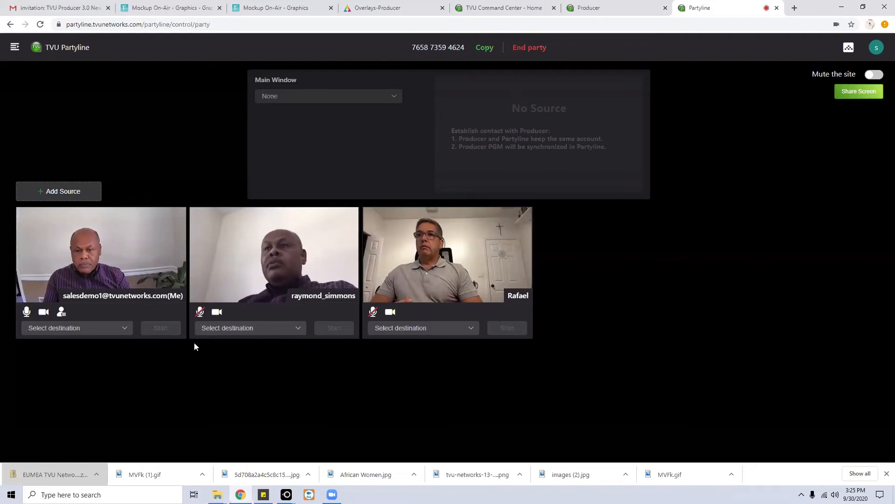
pyautogui.click(617, 8)
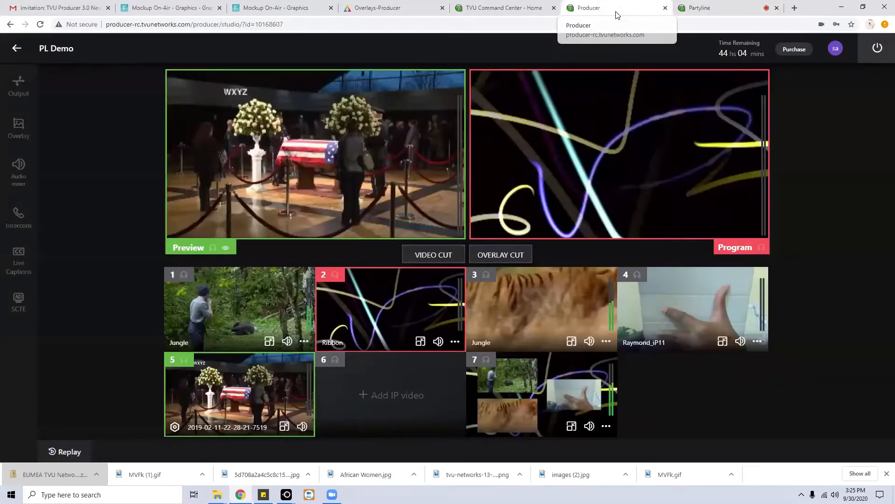
# Remove the Jungle sources from PL Demo slots 1 and 3 and the iPhone source from slot 4.
pyautogui.click(306, 342)
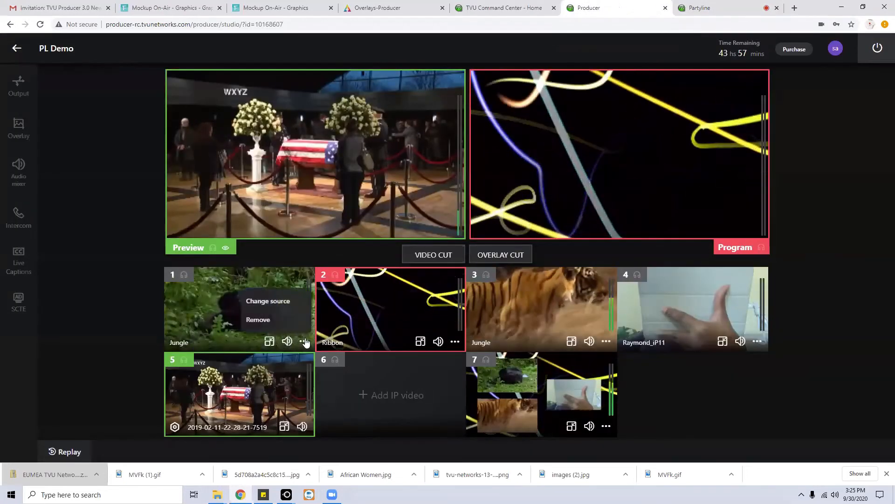
pyautogui.click(275, 320)
pyautogui.click(606, 341)
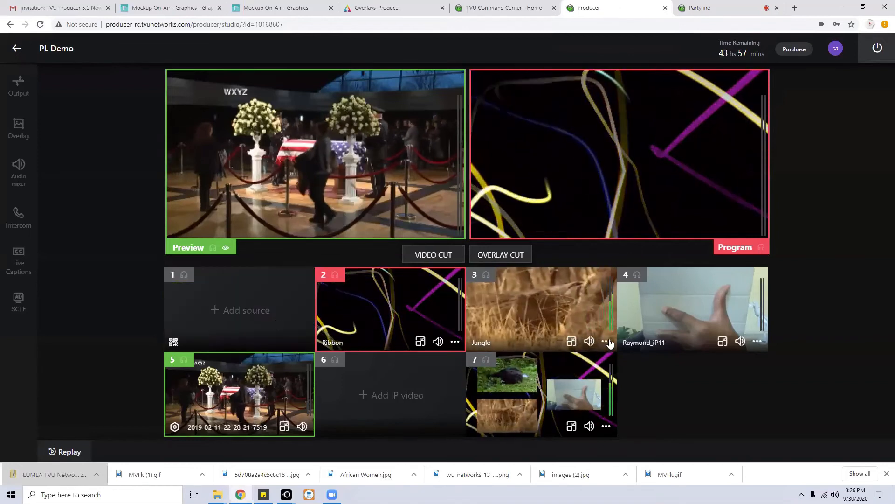
pyautogui.click(583, 322)
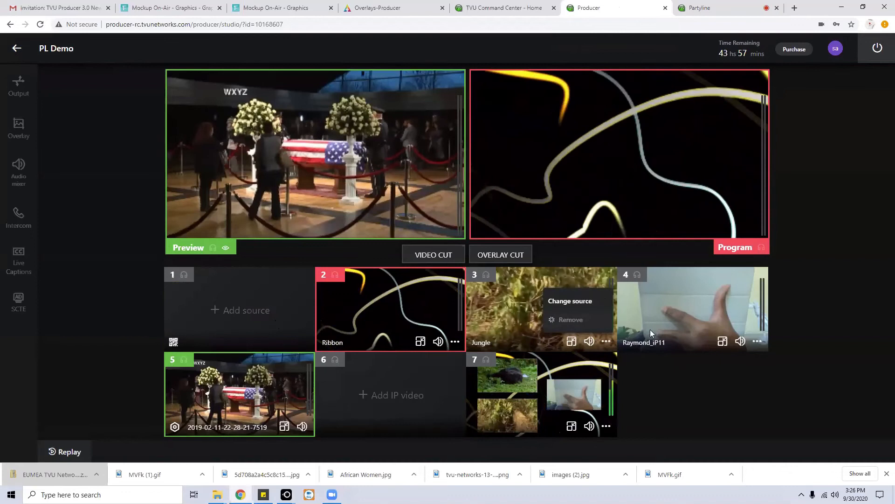
pyautogui.click(757, 341)
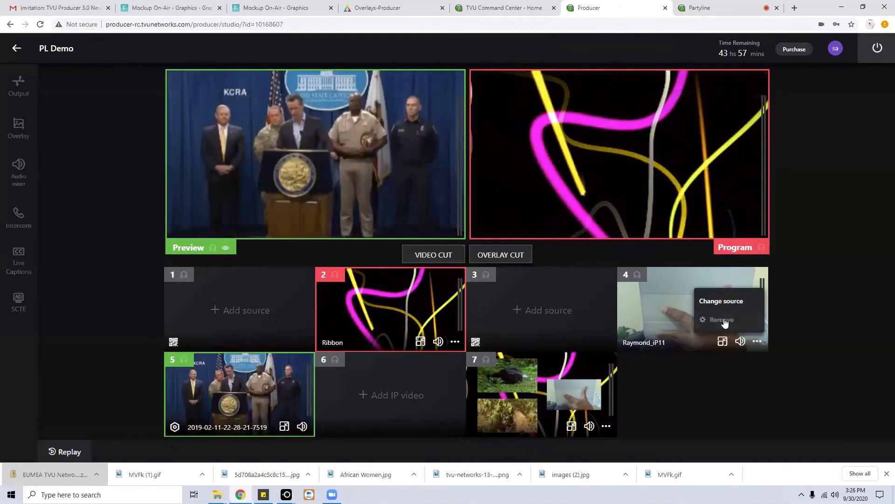
pyautogui.click(723, 319)
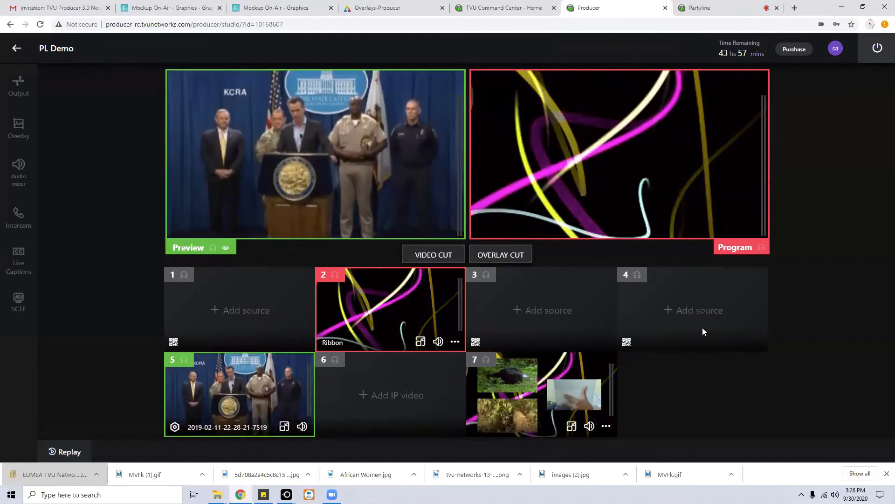
pyautogui.click(700, 8)
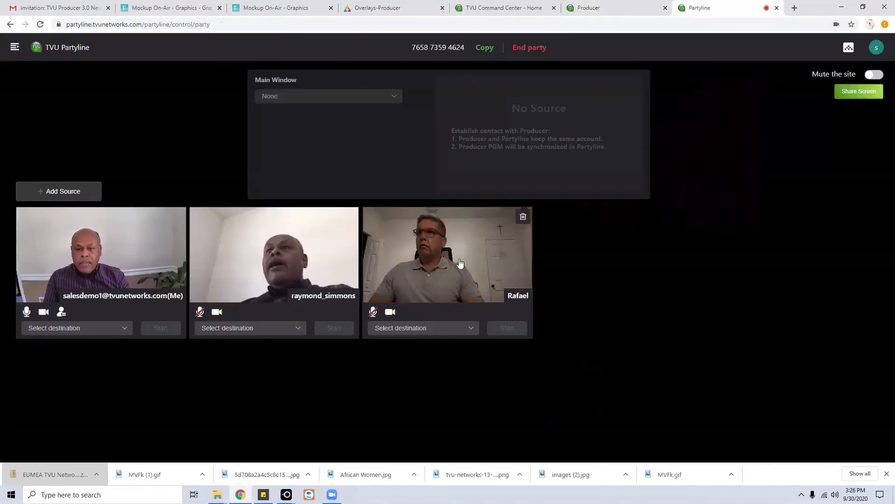
# Route your own feed to Slot 1 and the two guests to Slots 3 and 4, starting each live.
pyautogui.moveTo(328, 263)
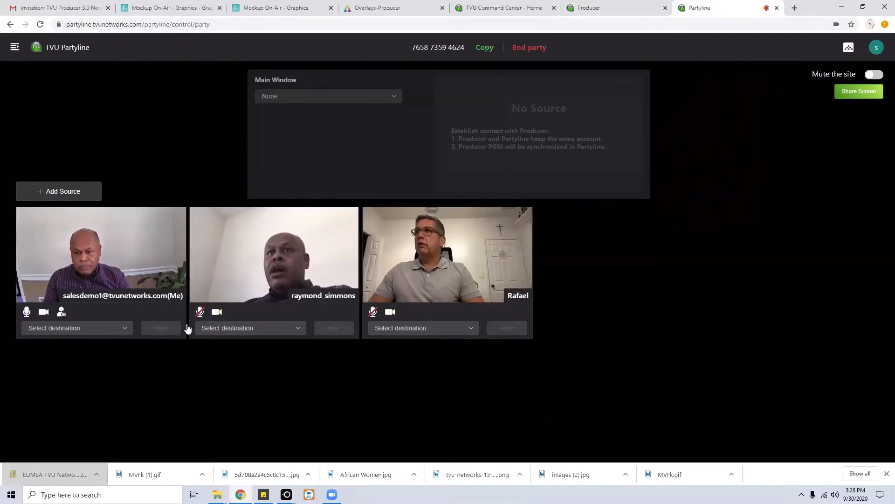
pyautogui.click(124, 329)
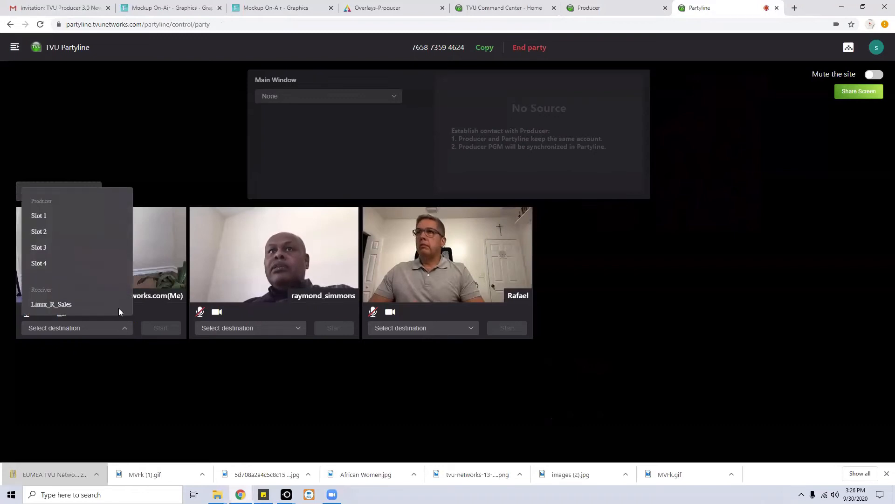
pyautogui.click(41, 217)
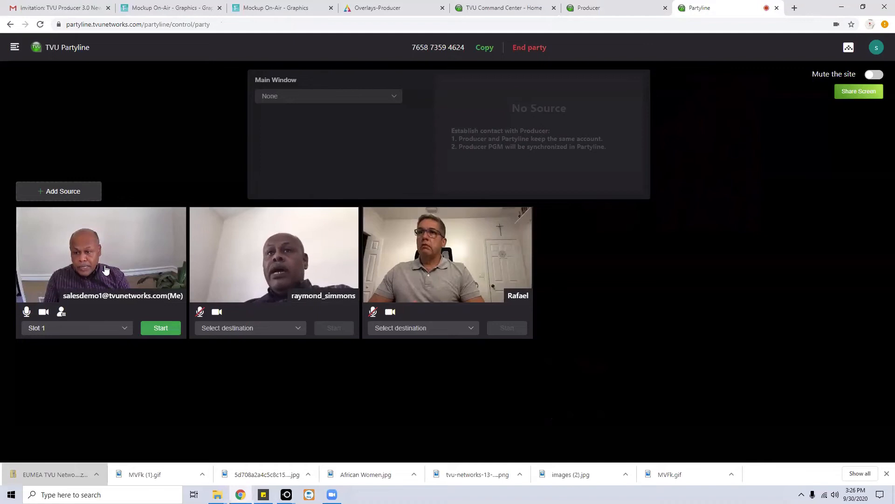
pyautogui.click(161, 328)
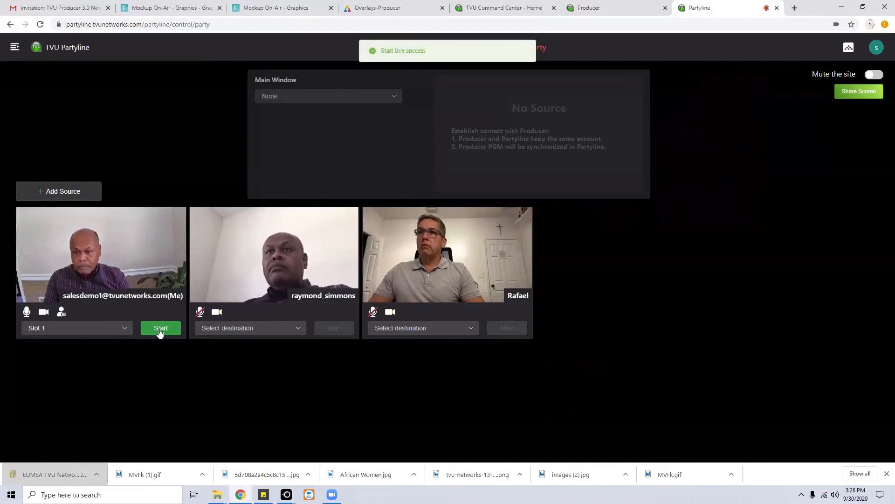
pyautogui.click(299, 330)
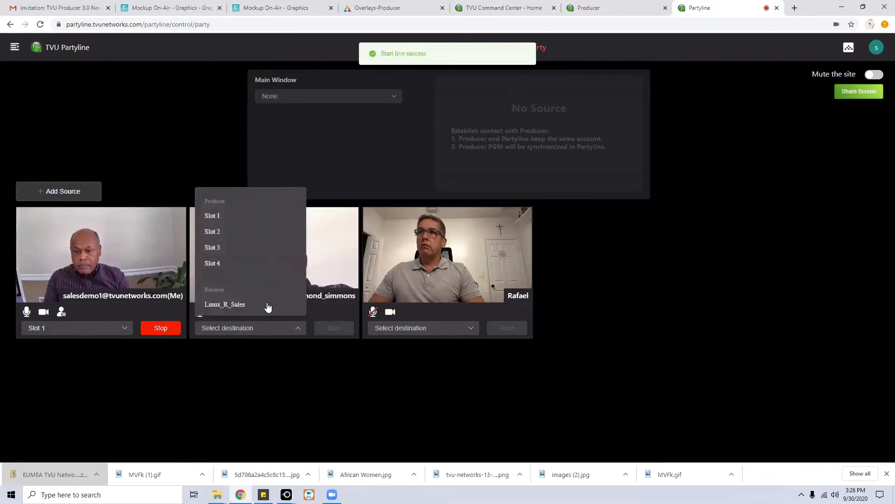
pyautogui.click(218, 249)
pyautogui.click(334, 328)
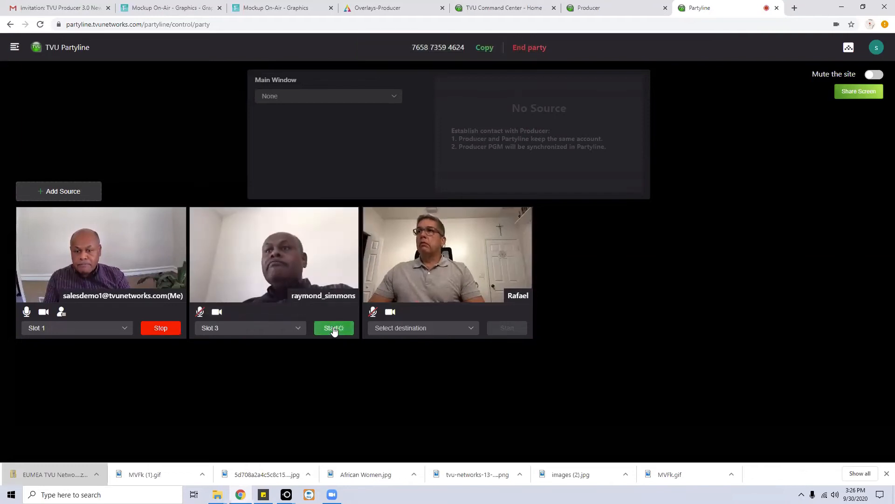
pyautogui.click(470, 329)
pyautogui.click(390, 264)
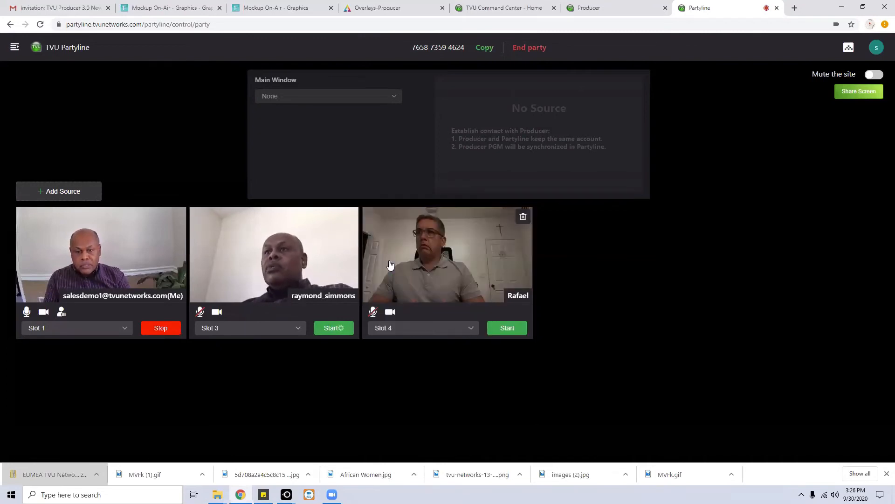
pyautogui.click(508, 329)
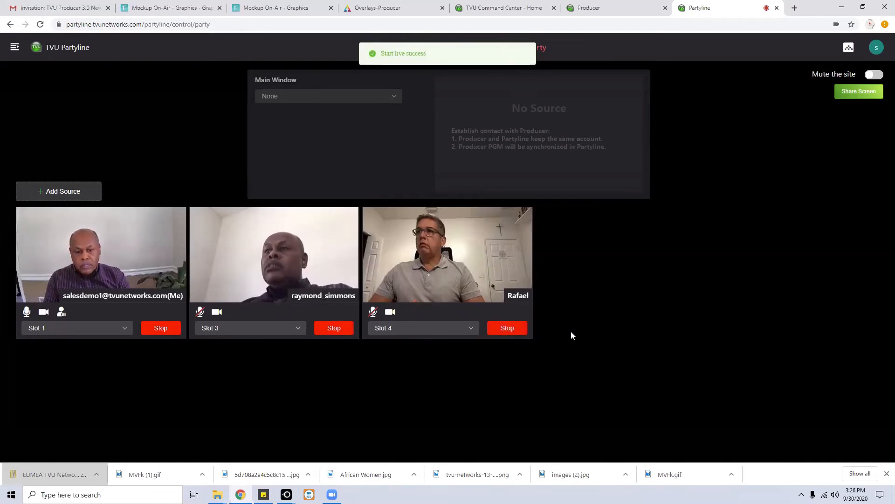
pyautogui.click(595, 6)
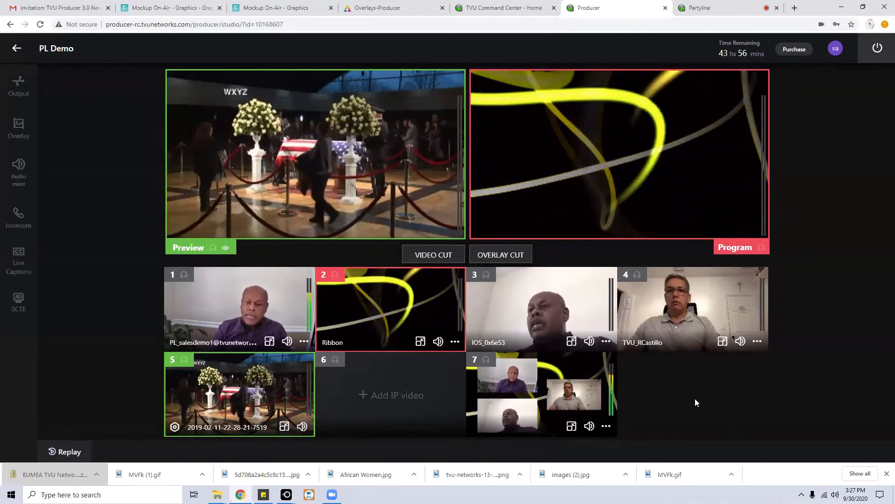
pyautogui.click(701, 10)
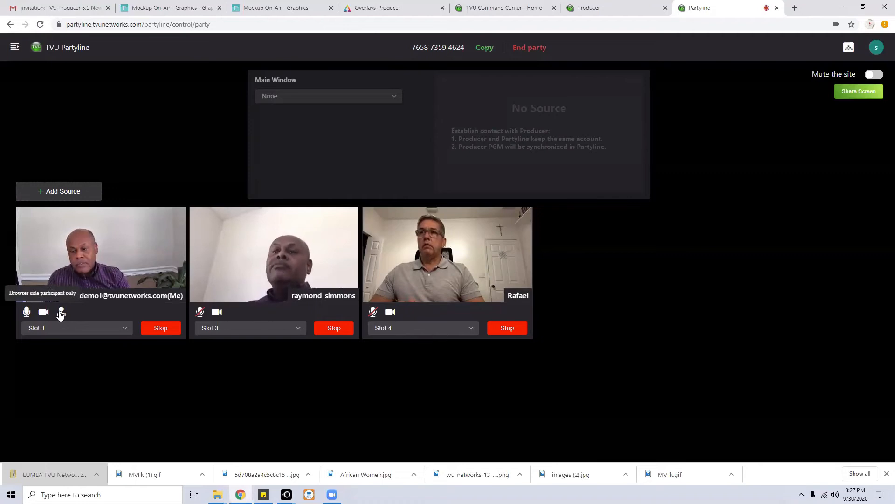
pyautogui.click(61, 313)
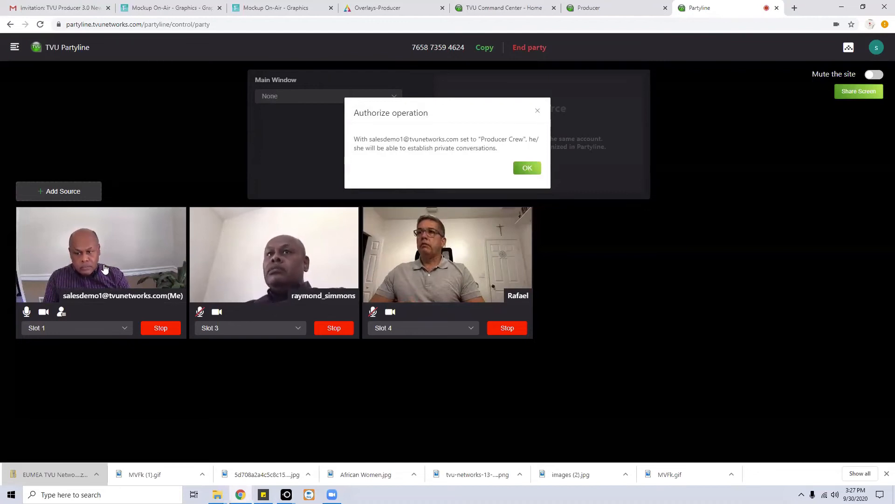
# Authorize yourself as Producer Crew and start a private conversation with the Slot 4 guest.
pyautogui.click(527, 168)
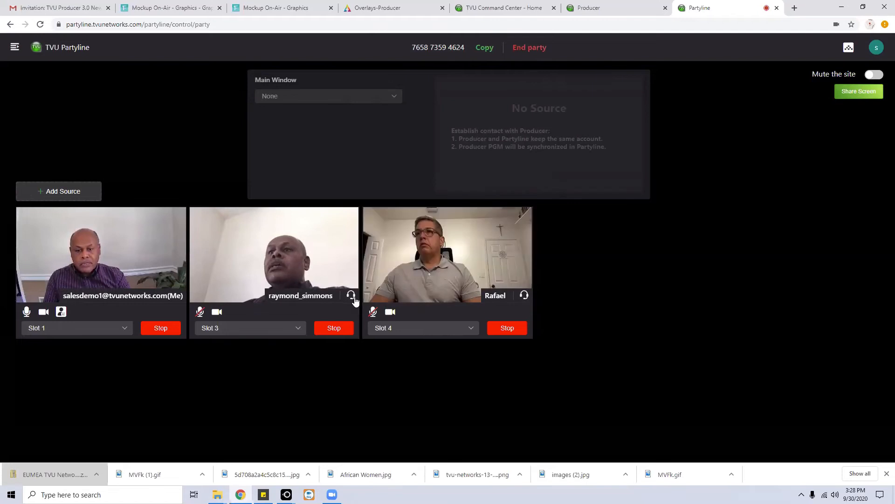
pyautogui.click(524, 296)
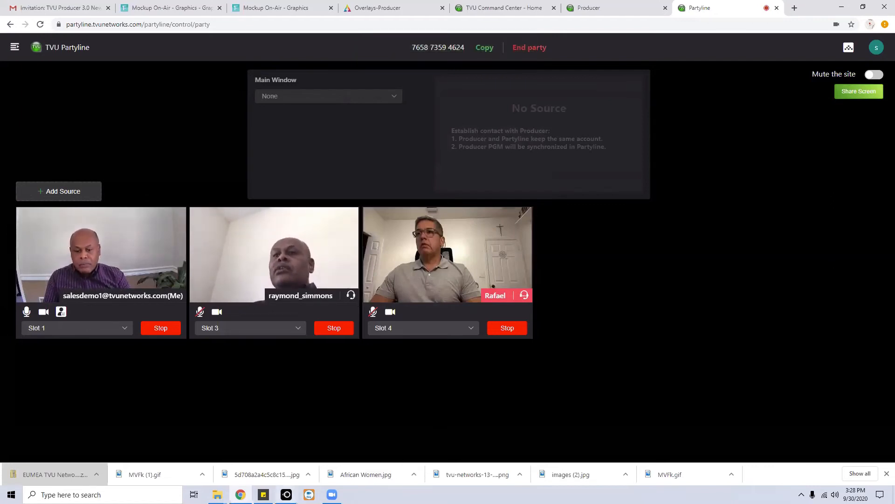
pyautogui.moveTo(287, 494)
pyautogui.click(325, 447)
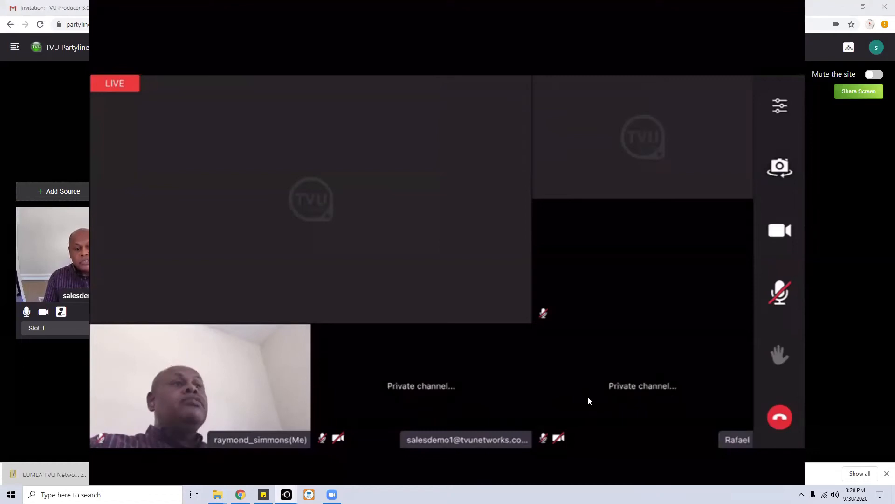
# Hang up the private conversation with the Slot 4 guest and return to the full control page.
pyautogui.hotkey('alt', 'Tab')
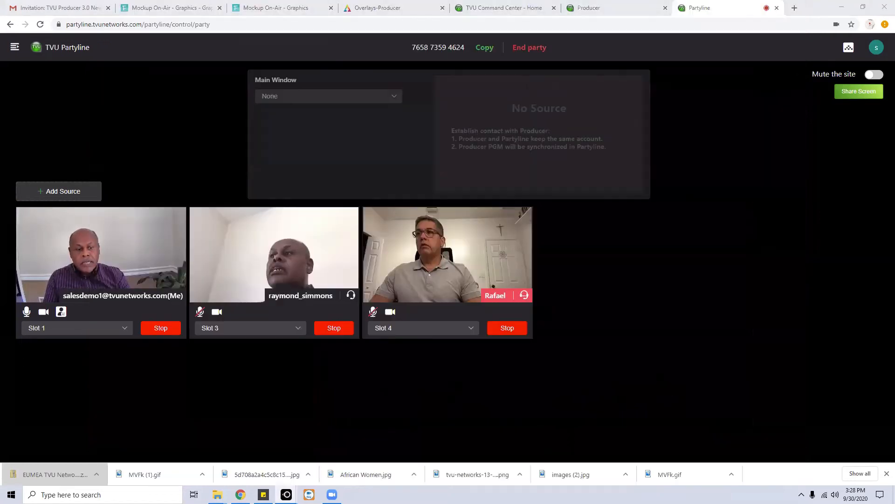
pyautogui.click(523, 296)
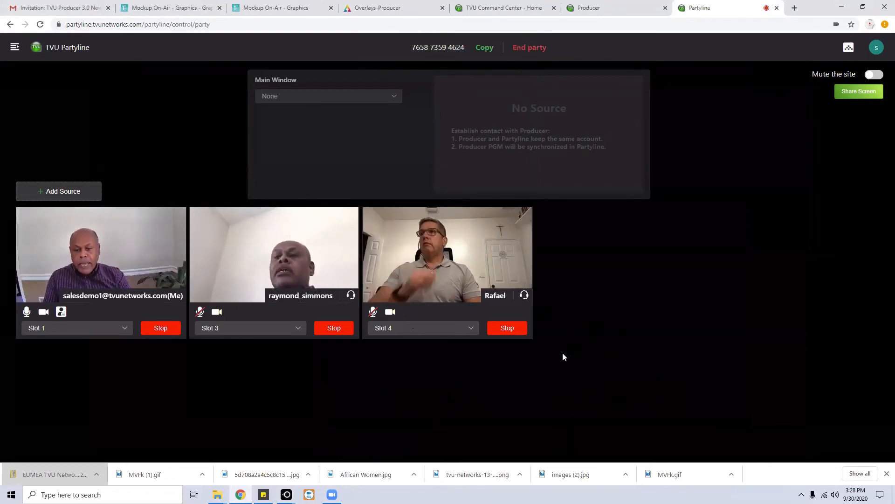
pyautogui.moveTo(286, 494)
pyautogui.click(319, 455)
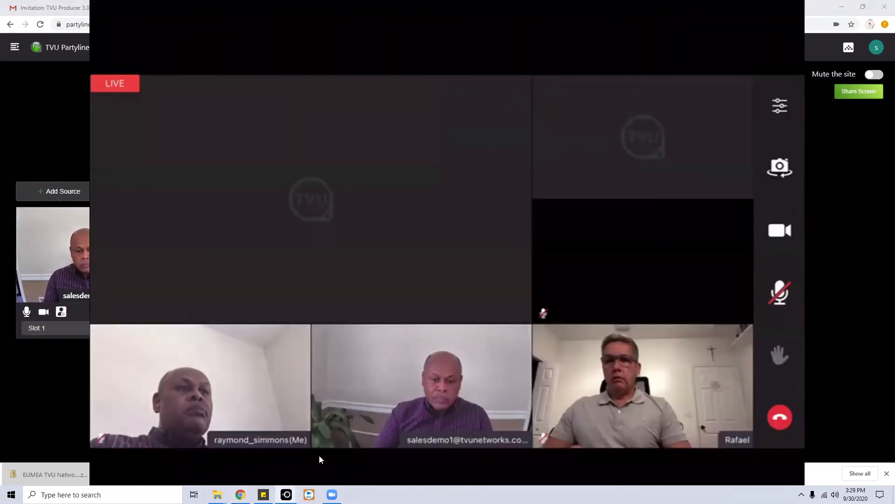
pyautogui.click(815, 227)
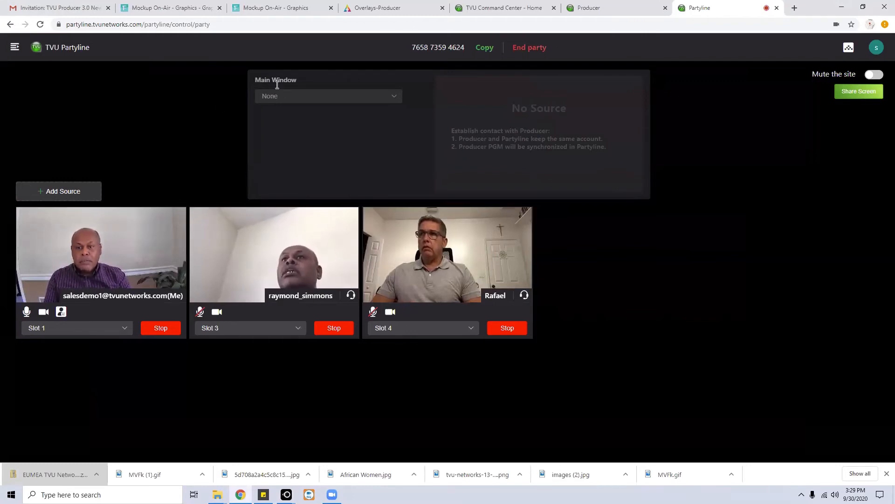
pyautogui.click(395, 97)
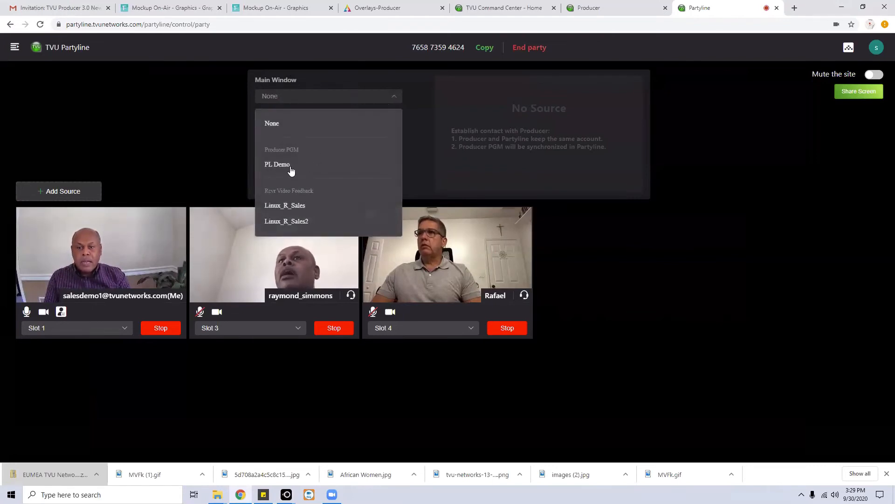
pyautogui.click(272, 166)
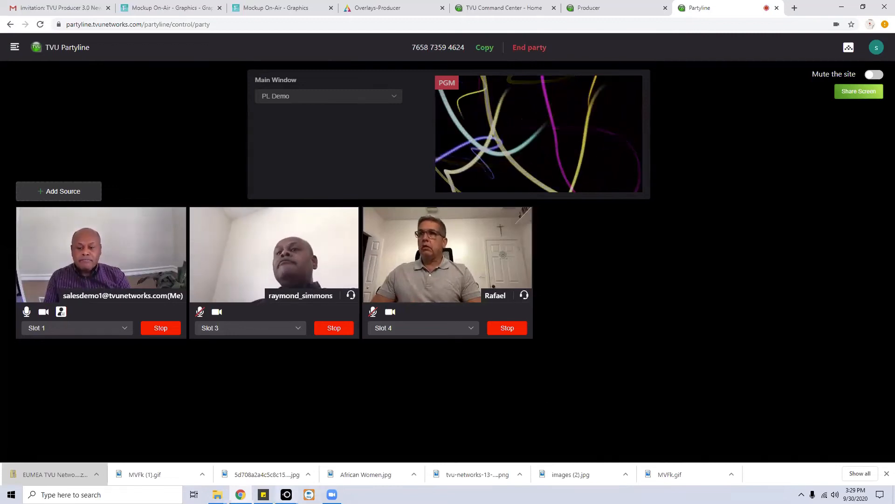
pyautogui.moveTo(287, 495)
pyautogui.click(332, 452)
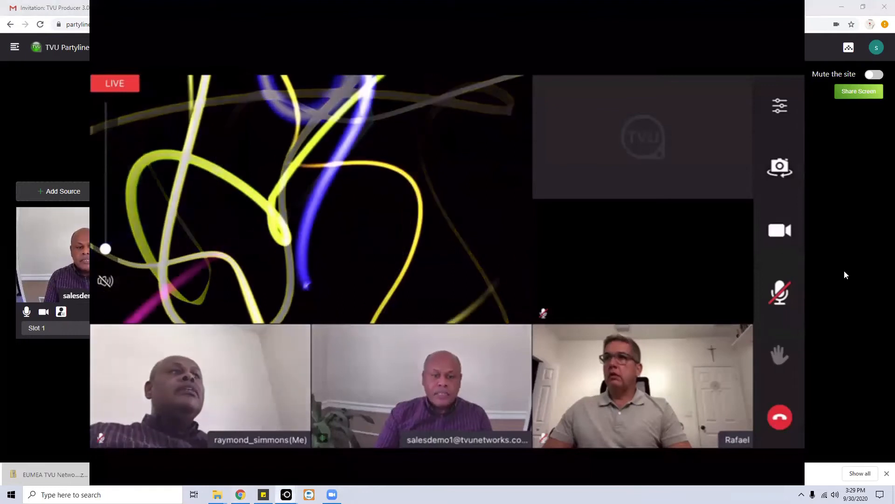
pyautogui.click(844, 271)
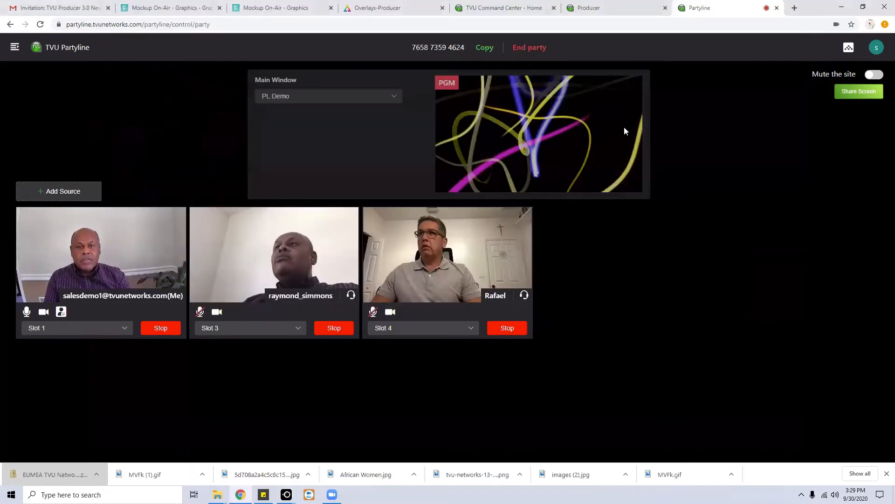
# Use VIDEO CUT to put the press-conference source on PL Demo's Program.
pyautogui.click(593, 11)
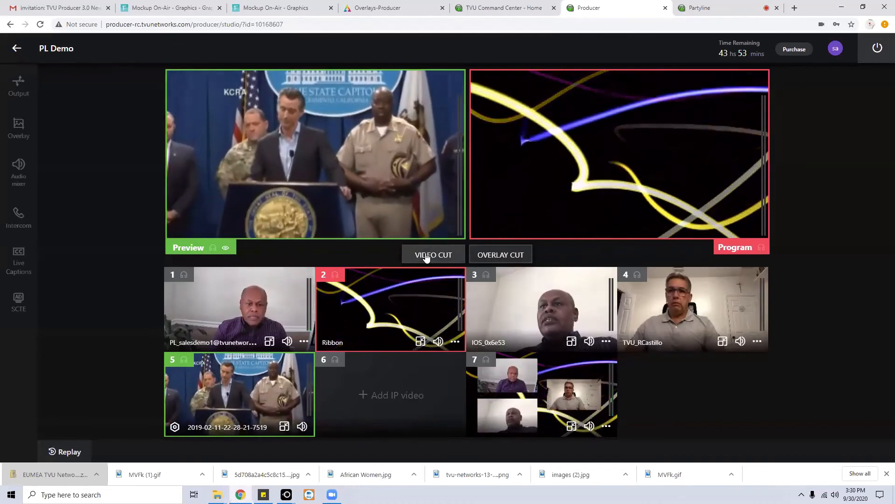
pyautogui.click(426, 257)
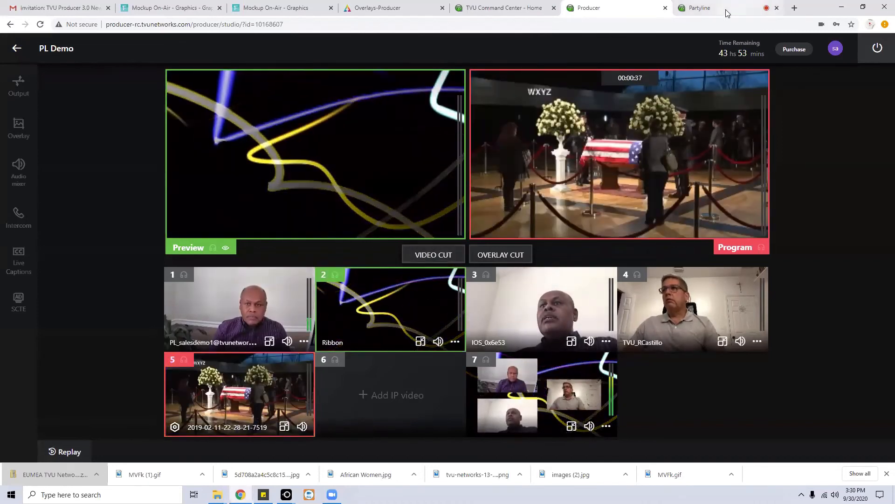
pyautogui.click(730, 10)
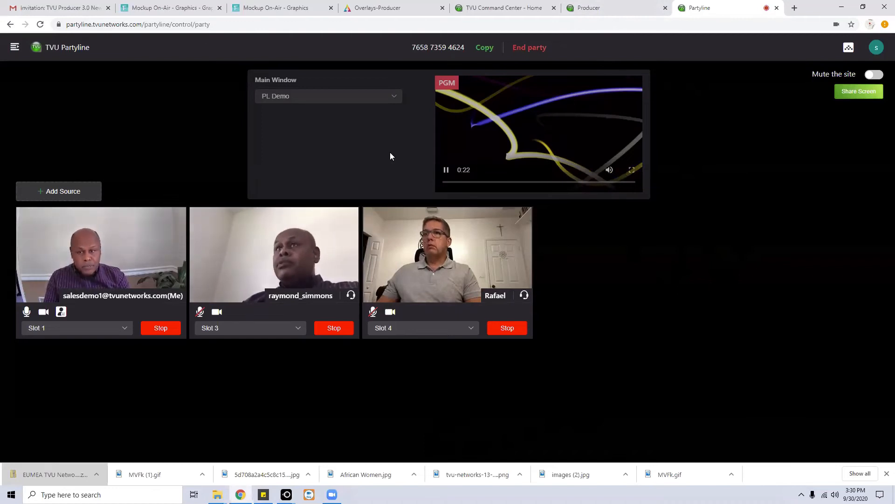
# Review the Main Window and Slot 1 routing choices unchanged, then open the Common Party panel.
pyautogui.click(395, 97)
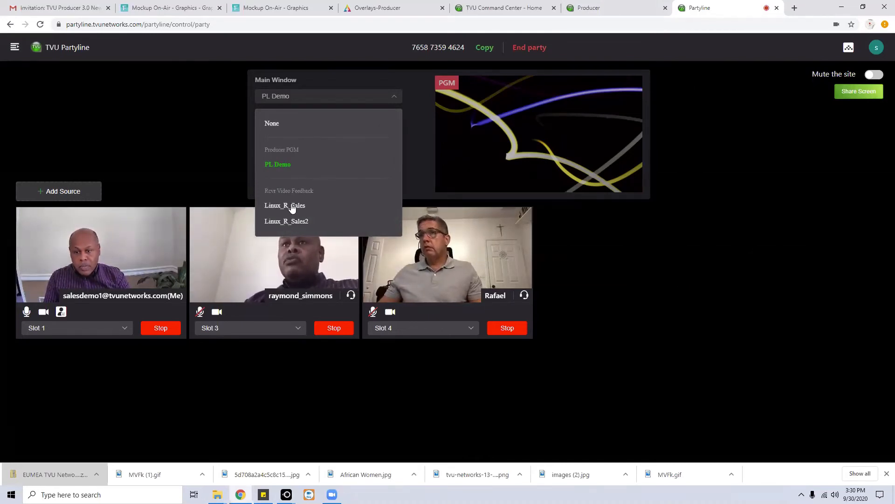
pyautogui.click(689, 251)
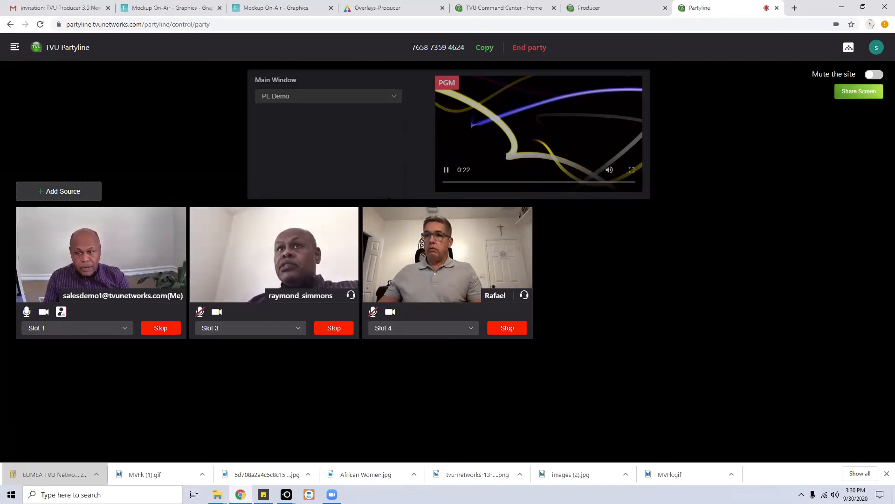
pyautogui.click(125, 330)
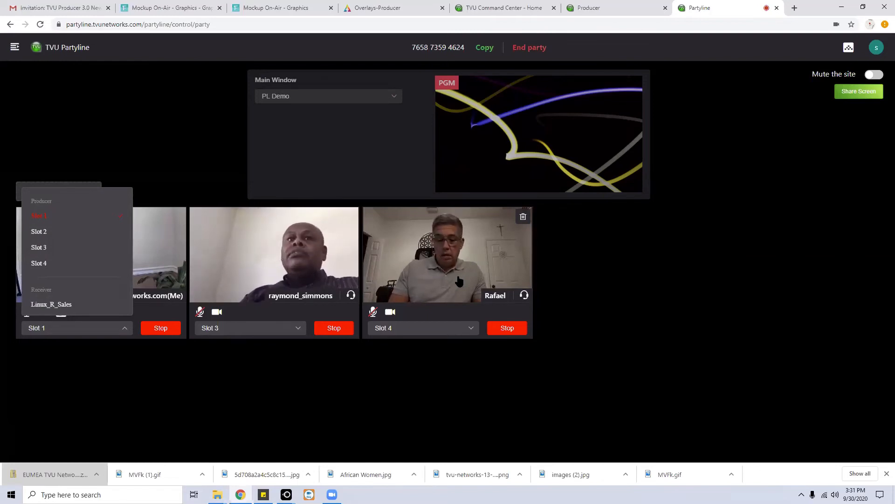
pyautogui.click(686, 283)
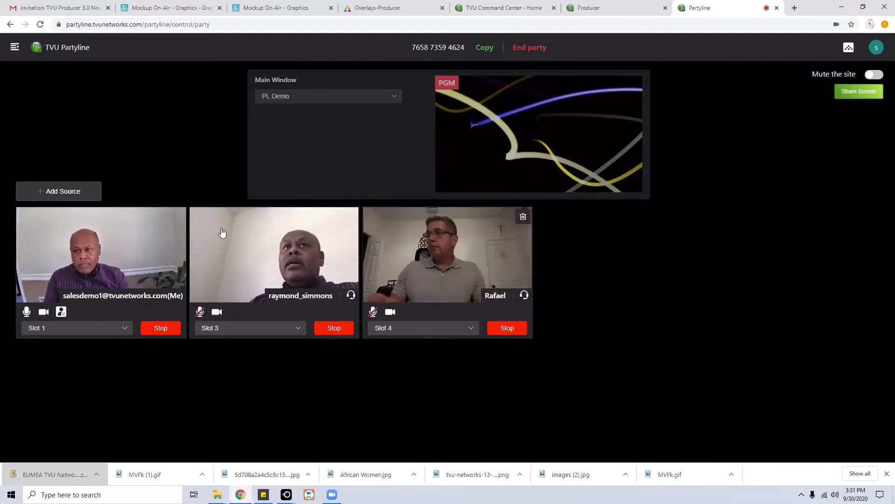
pyautogui.click(14, 48)
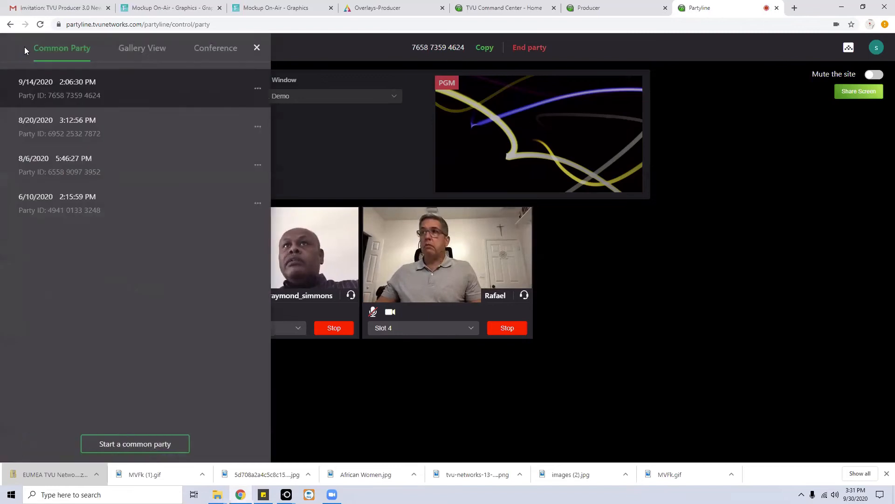
# Choose Gallery View as the party mode and close the side panel.
pyautogui.click(137, 48)
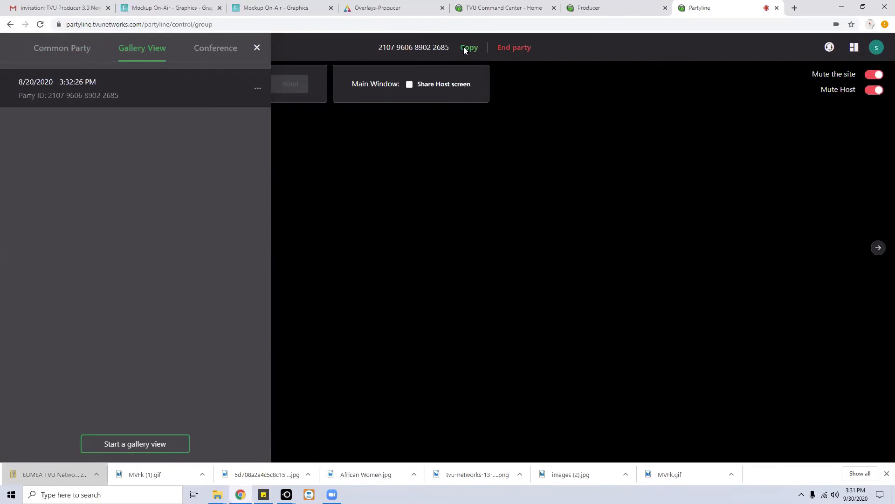
pyautogui.click(475, 151)
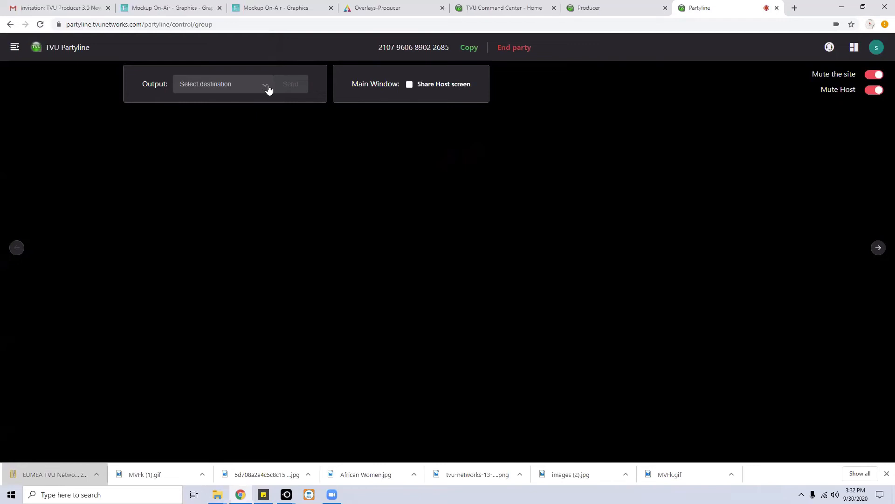
pyautogui.click(855, 52)
pyautogui.click(265, 87)
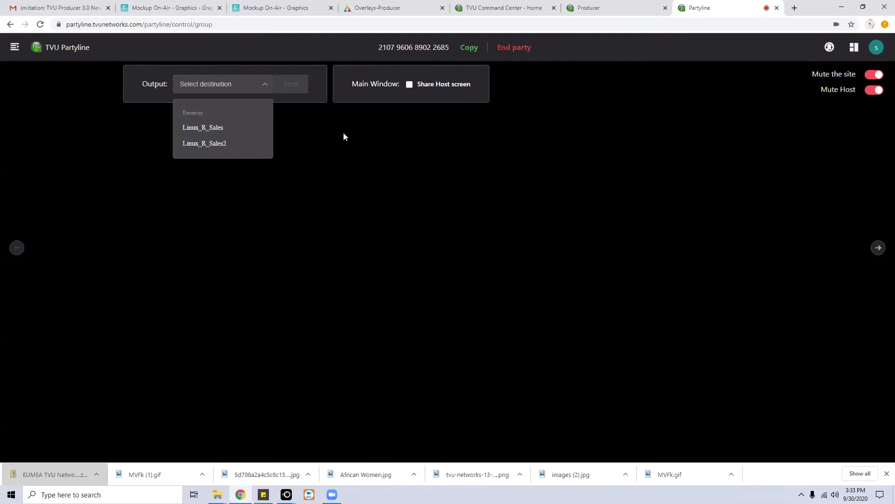
pyautogui.click(369, 143)
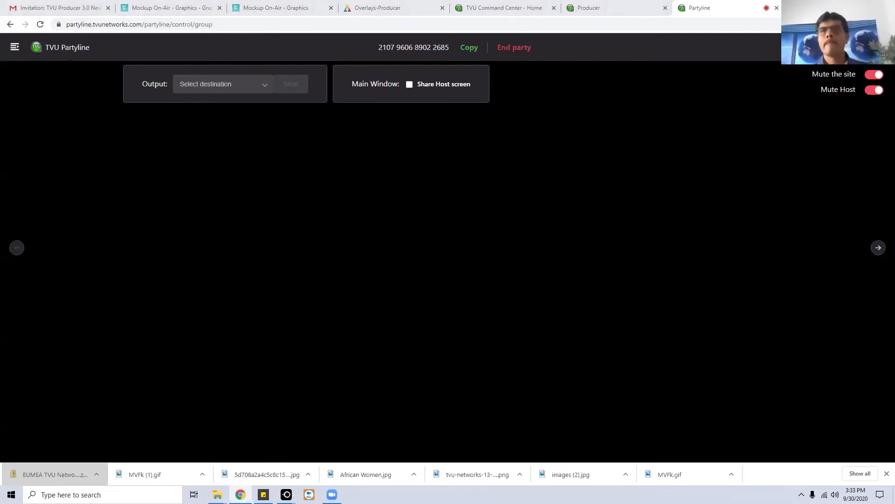
pyautogui.click(14, 47)
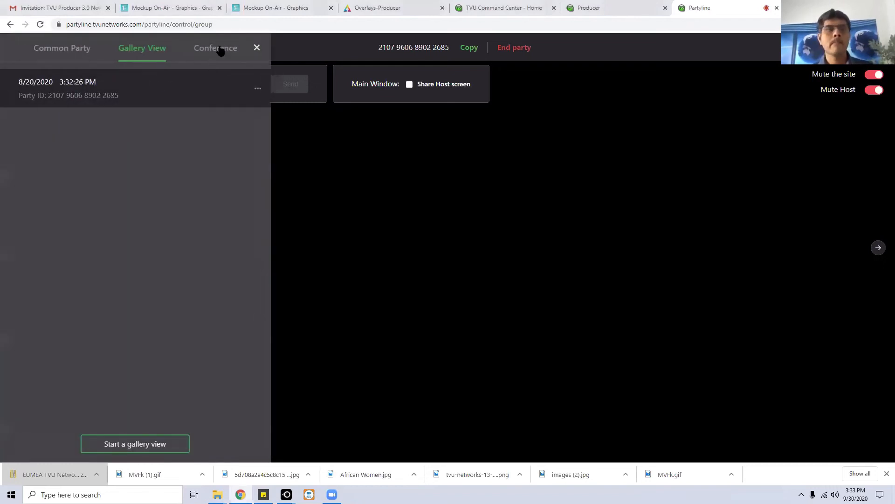
pyautogui.click(221, 51)
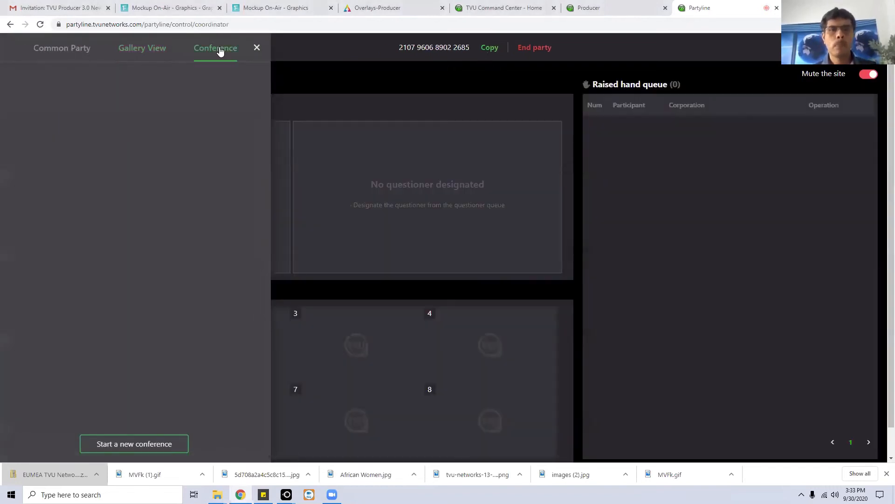
pyautogui.click(420, 82)
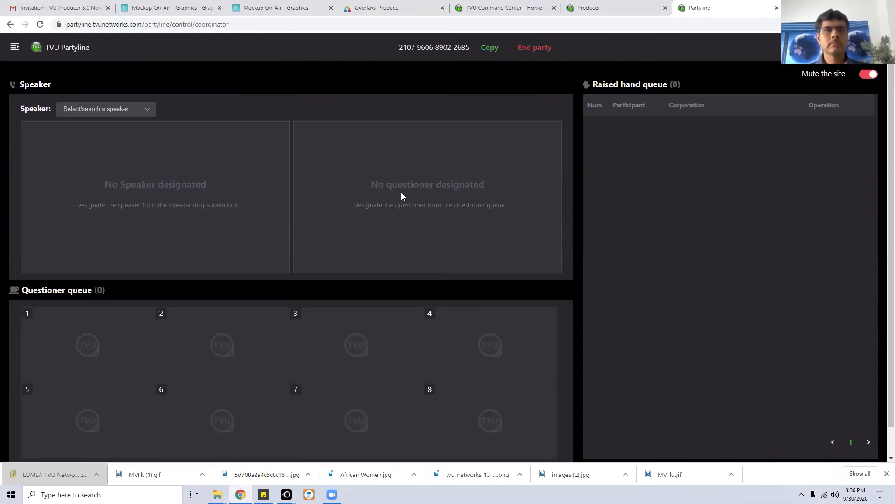
pyautogui.click(15, 47)
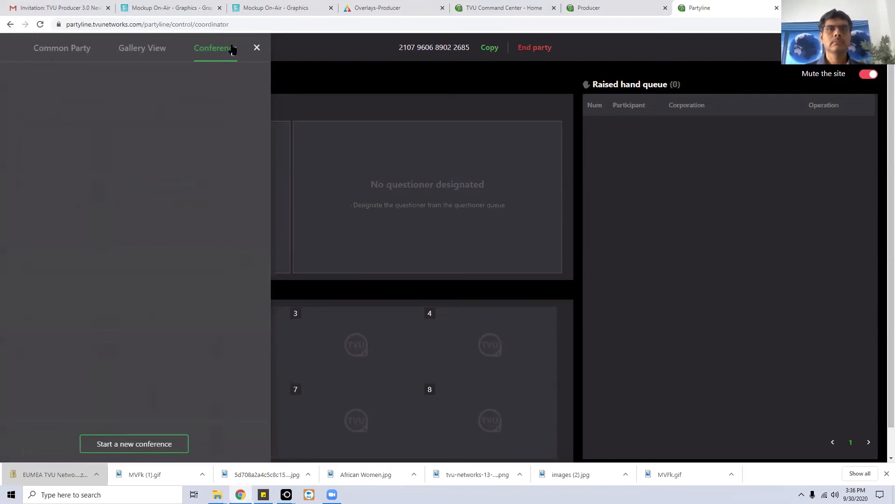
# Switch to Common Party mode and reopen the 9/14/2020 party with its Slot 1 and Slot 3 guests.
pyautogui.click(44, 52)
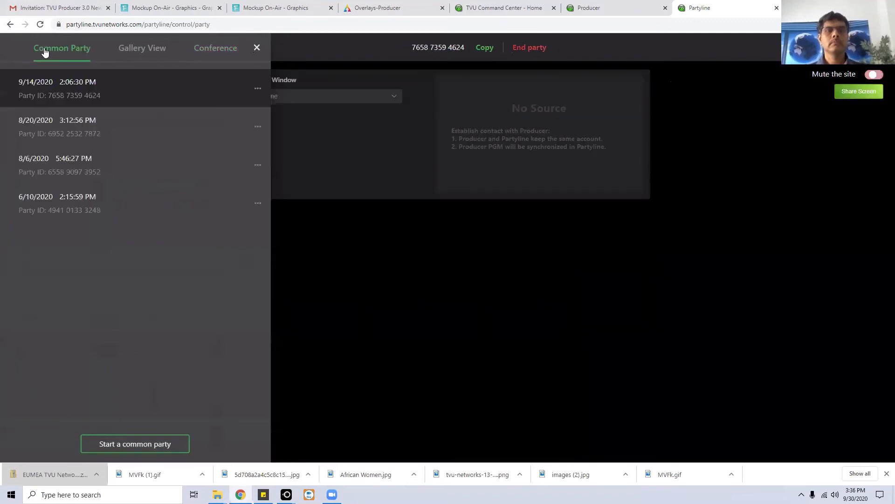
pyautogui.click(312, 46)
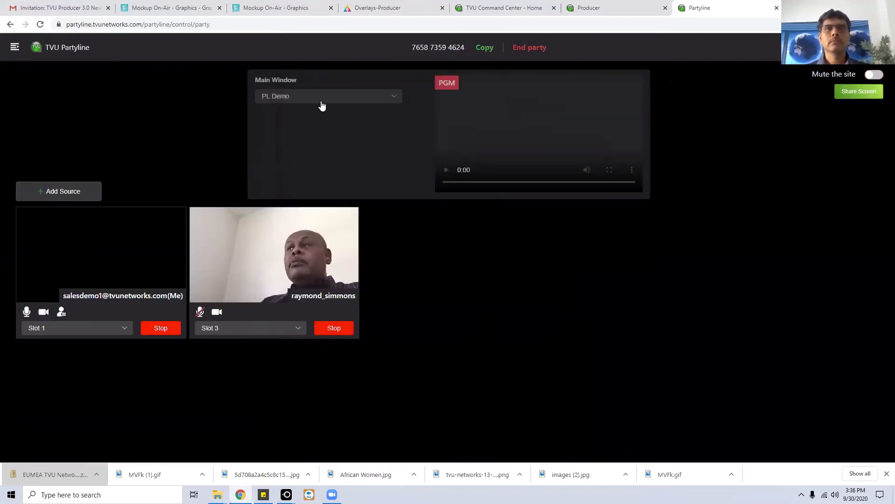